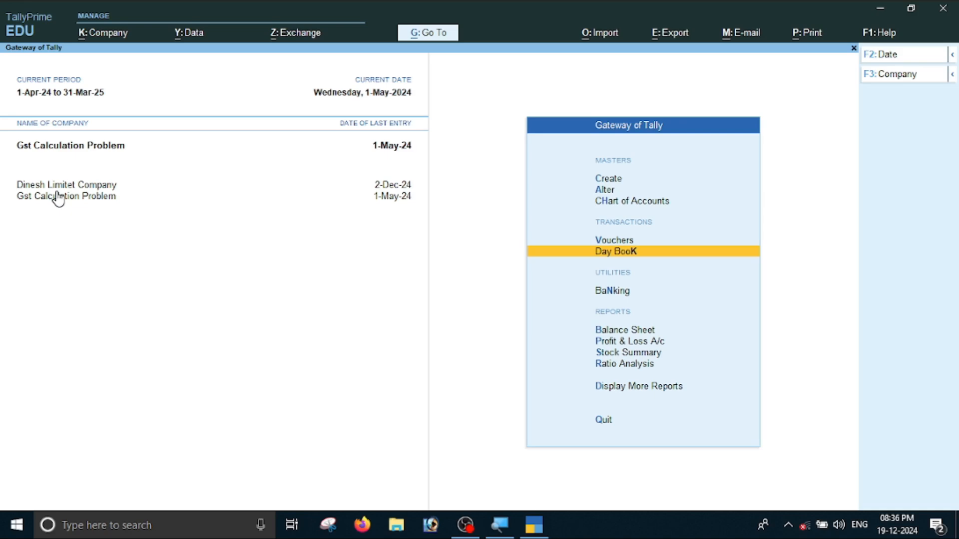
Open the Day Book of the Gst Calculation Problem company.
key(Up)
key(Down)
key(Return)
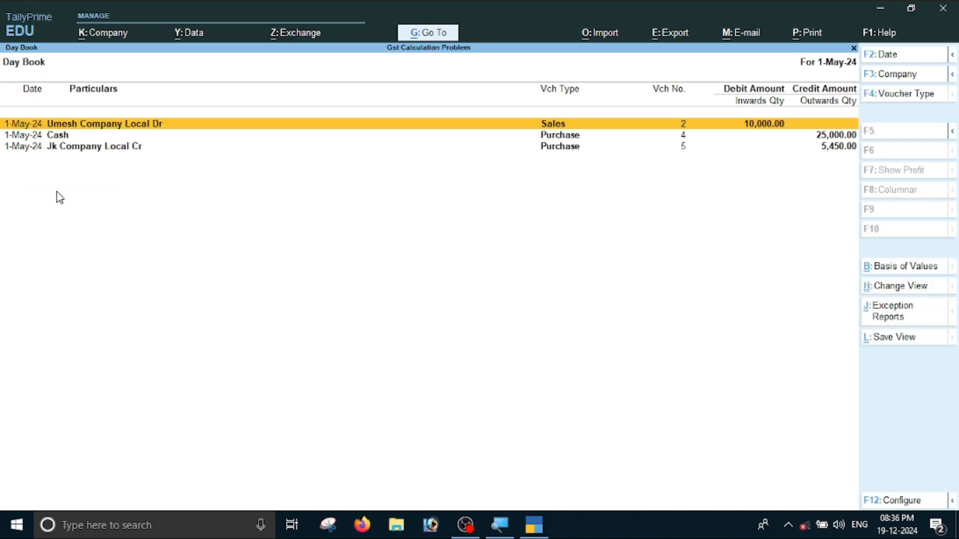
Set the Day Book period from 1-4-2024 to 1-5-2024.
key(alt+F2)
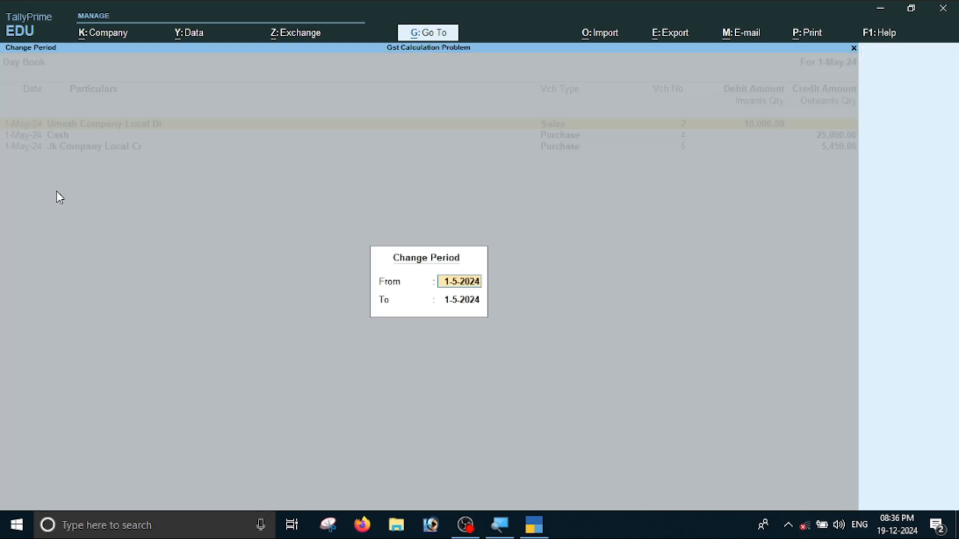
text(21)
key(BackSpace)
key(BackSpace)
text(1-4)
key(Return)
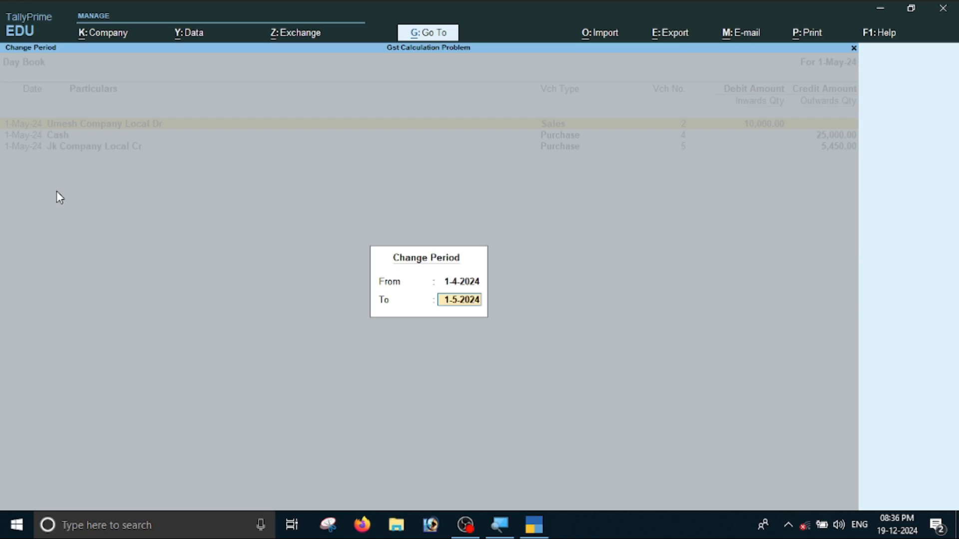
text(1-5)
key(Return)
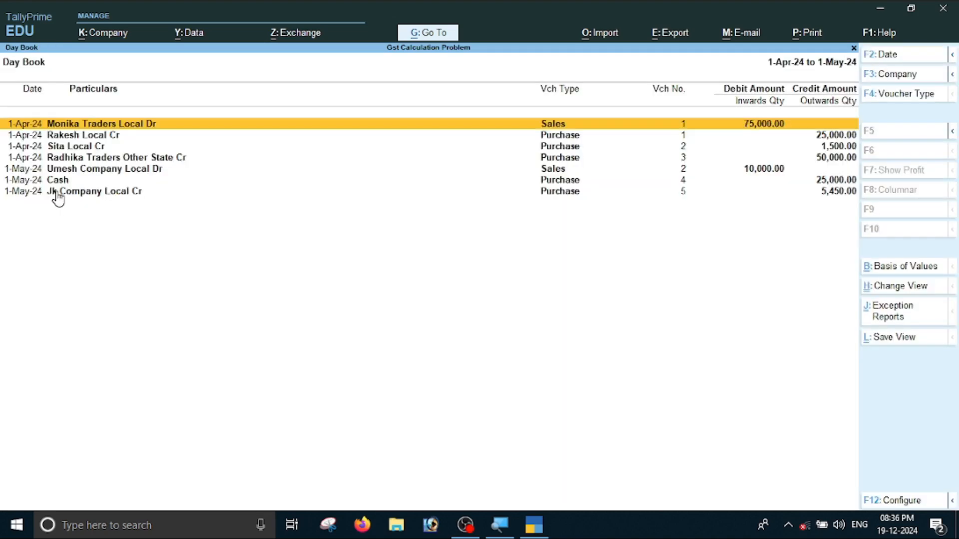
Open sales voucher no. 1 dated 1-Apr-24 for Monika Traders for alteration.
key(Down)
key(Down)
key(Down)
key(Up)
key(Up)
key(Up)
key(Return)
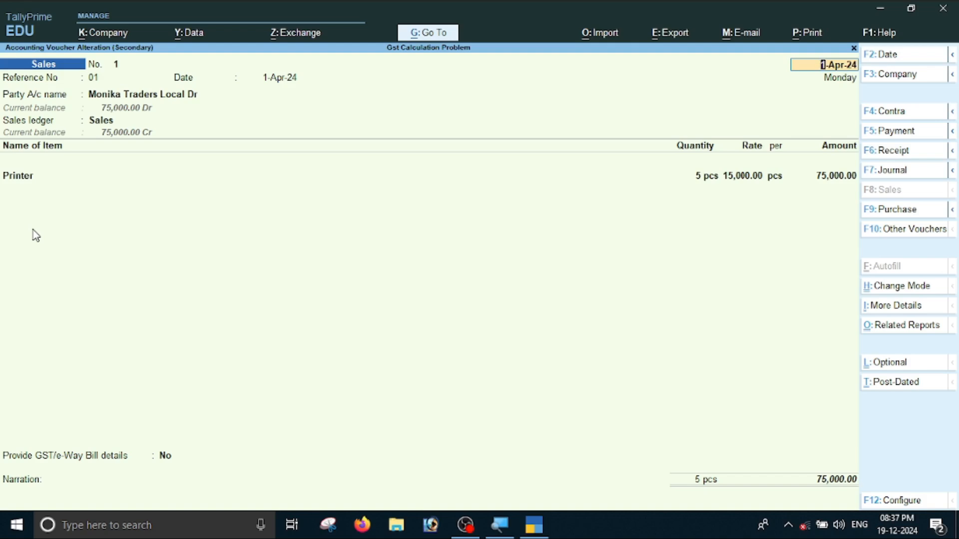
Accept the sales voucher's existing header, dispatch, party and Printer item details, proceeding to the ledger lines below the item.
key(Return)
key(Return)
key(Return)
key(Return)
key(Return)
key(Return)
key(Return)
key(Return)
key(Return)
key(Return)
key(Return)
key(Return)
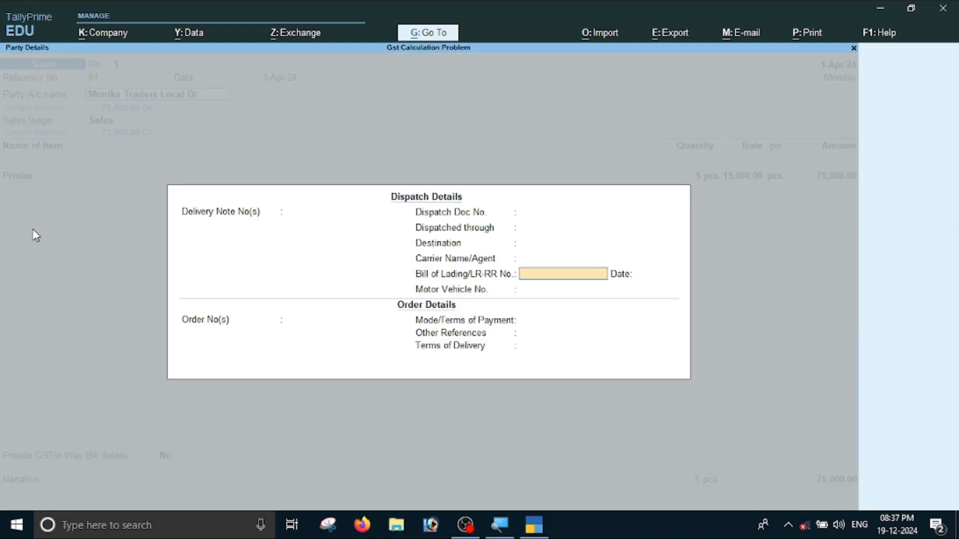
key(Return)
key(Return)
key(Return)
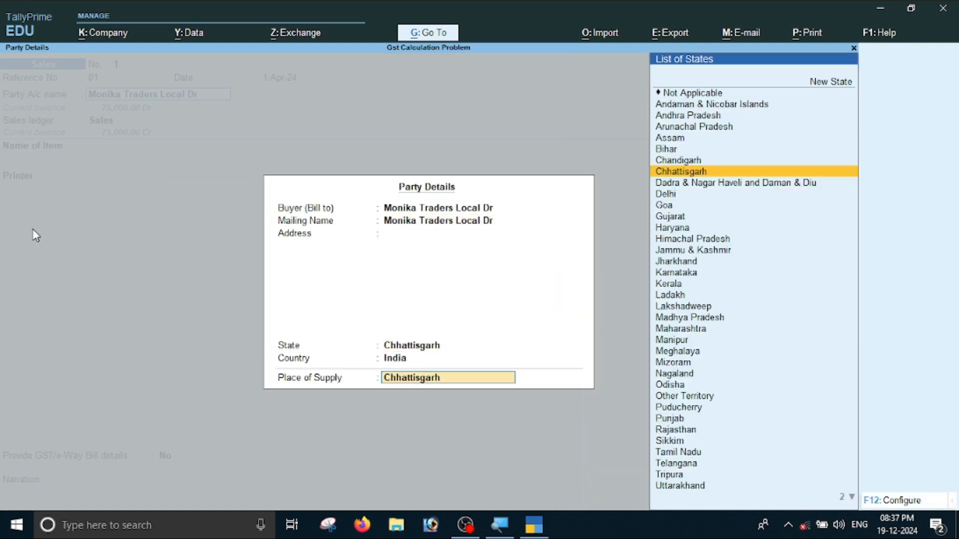
key(Return)
key(Return)
key(Return)
key(Return)
key(Return)
key(Return)
key(Return)
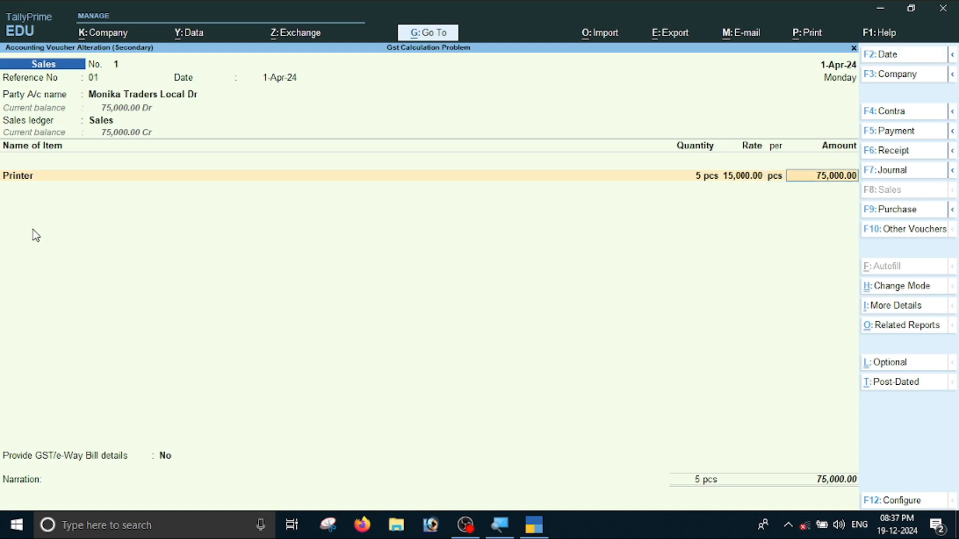
Add the Cgst and Sgst ledgers below the Printer item in the sales voucher.
text(C)
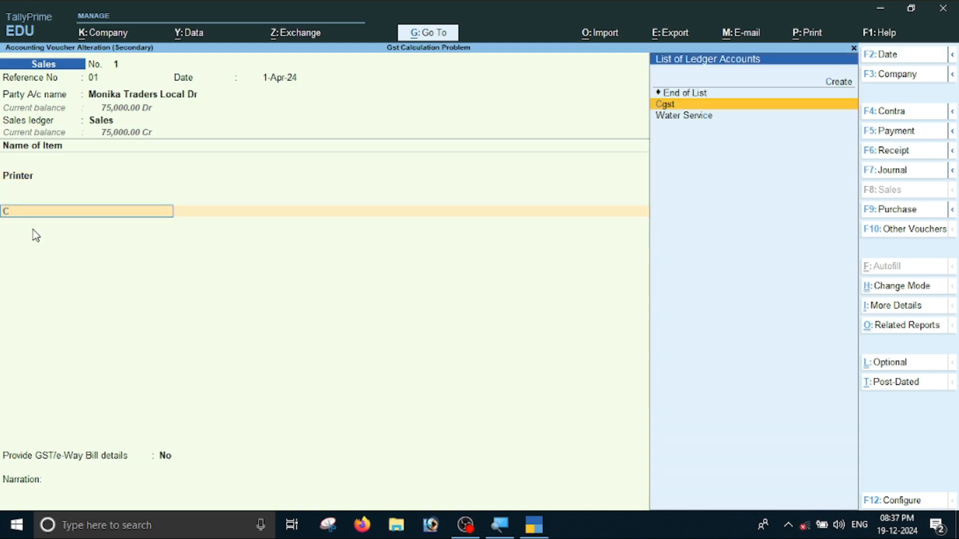
key(Return)
key(Return)
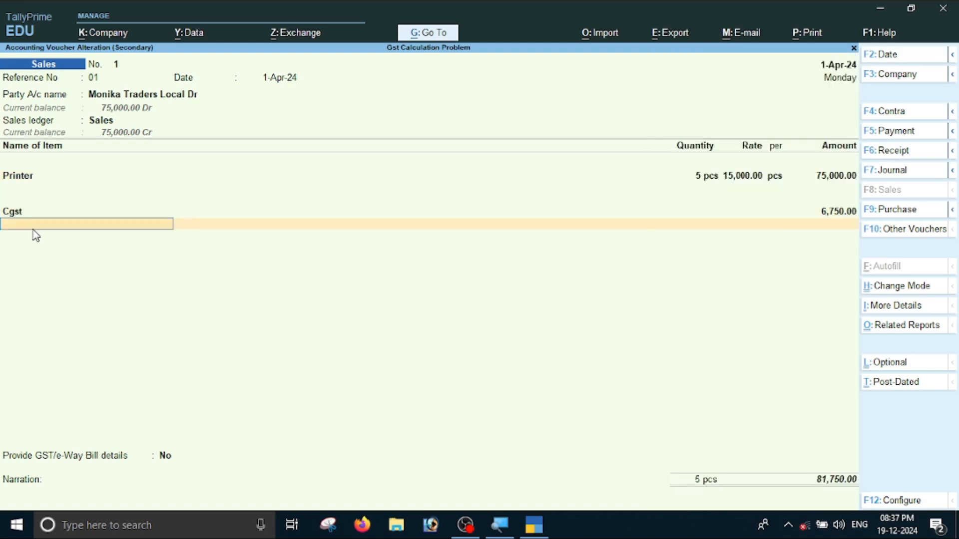
text(S)
key(Down)
key(Down)
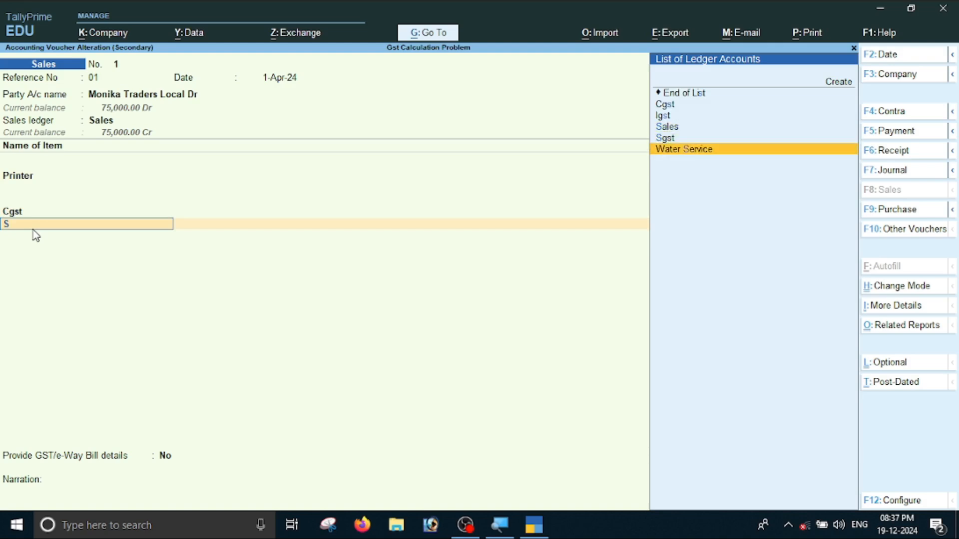
key(Up)
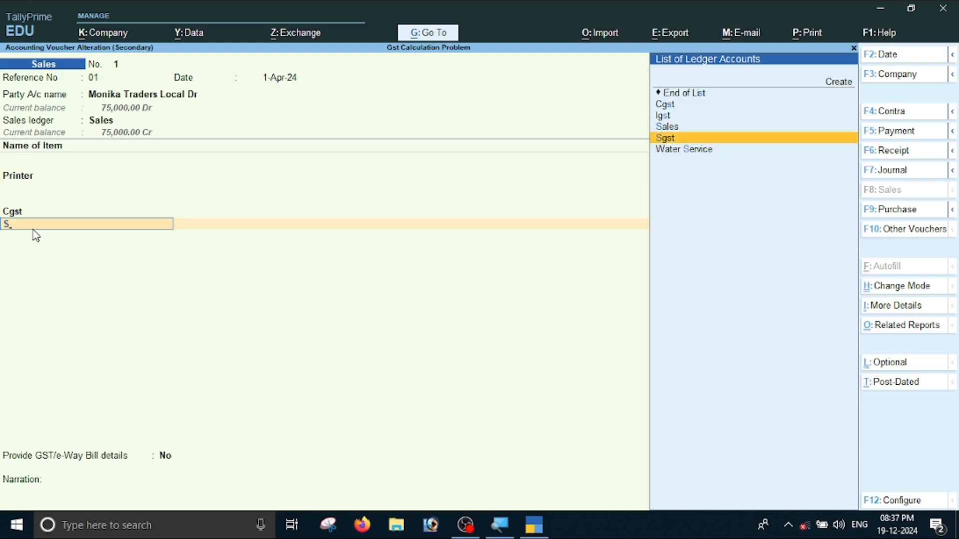
key(Return)
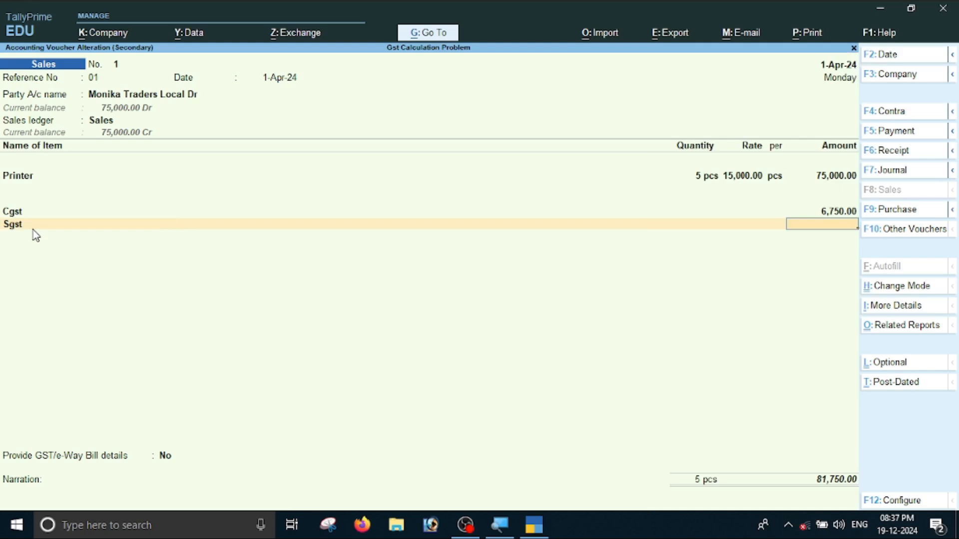
Examine the detailed GST tax analysis of the sales voucher, including the central and state tax breakdown.
key(alt+a)
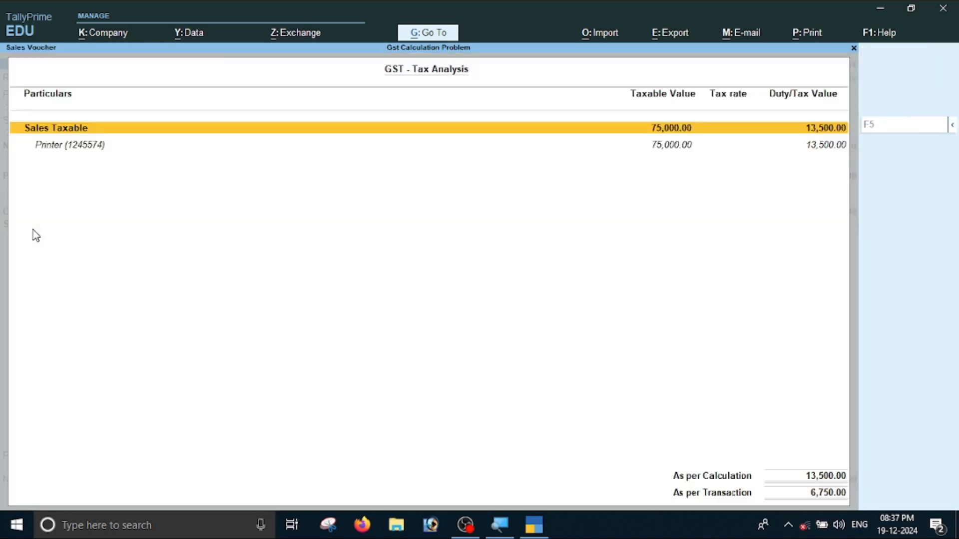
key(alt+F5)
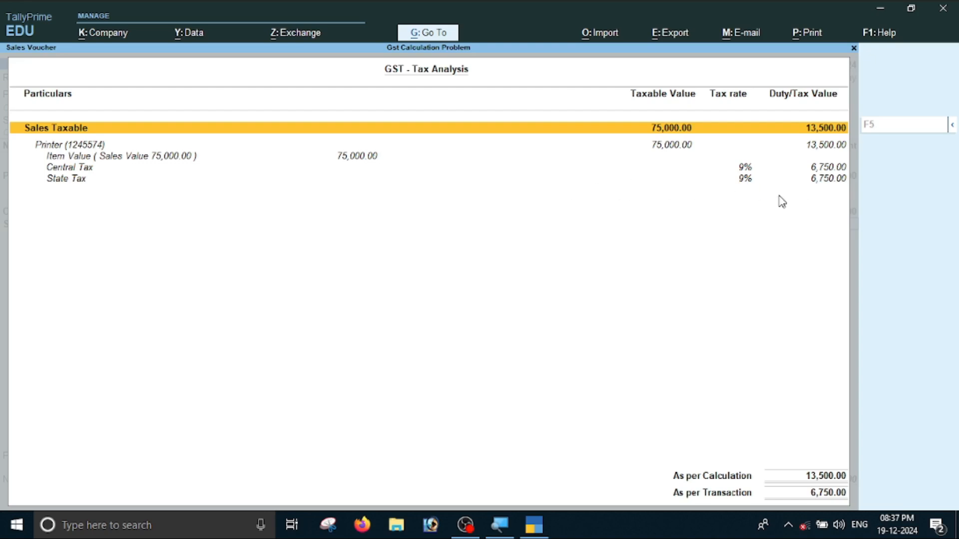
key(Escape)
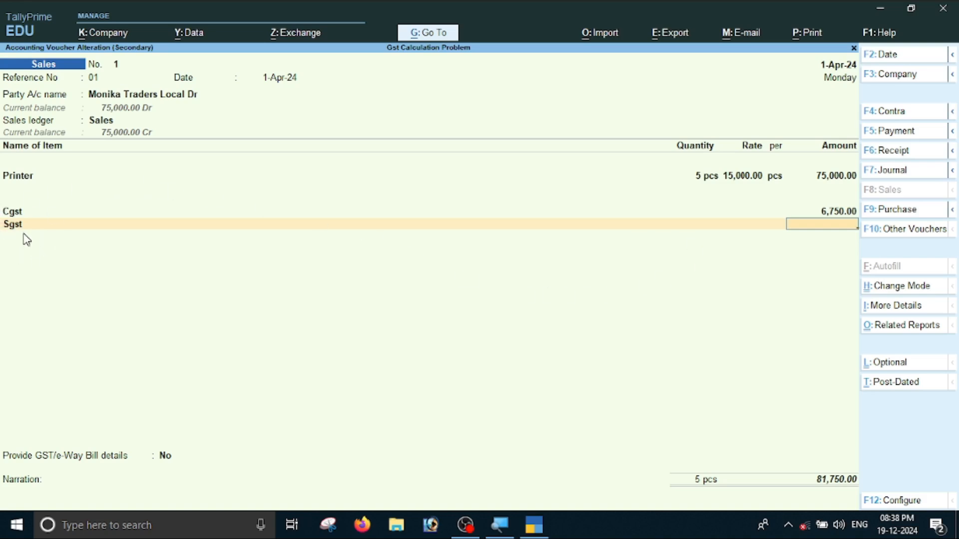
Alter the Sgst ledger from within the sales voucher, setting its tax type to State Tax, and reapply it to the voucher.
key(BackSpace)
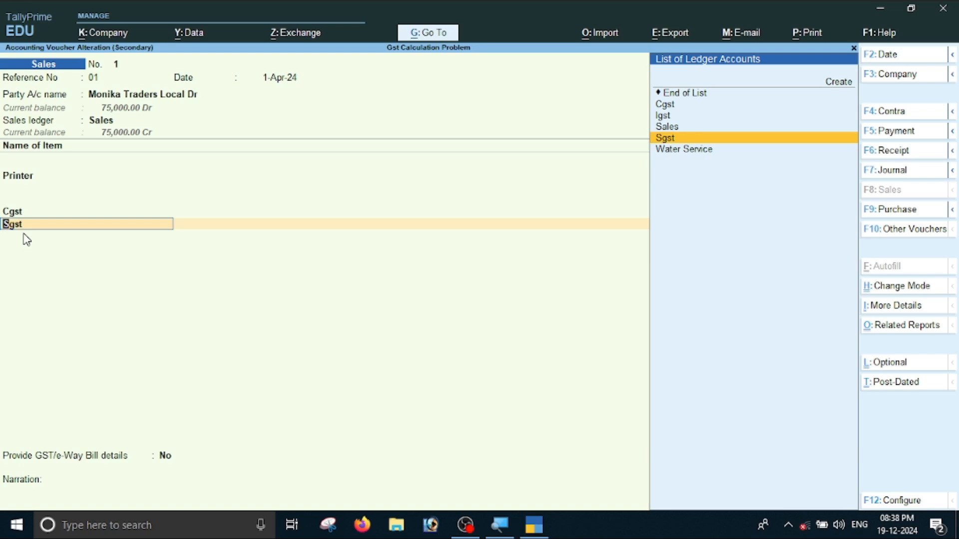
key(ctrl+Return)
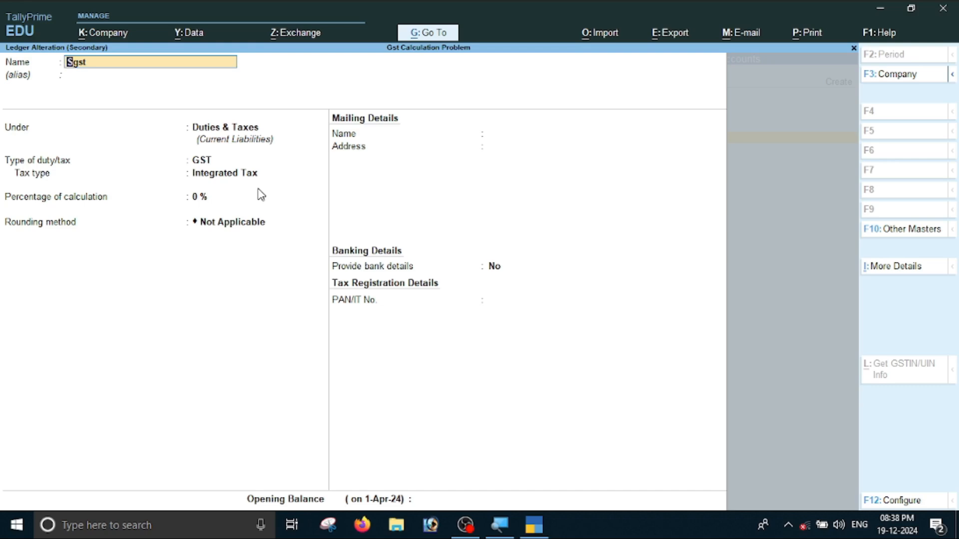
key(Return)
key(Return)
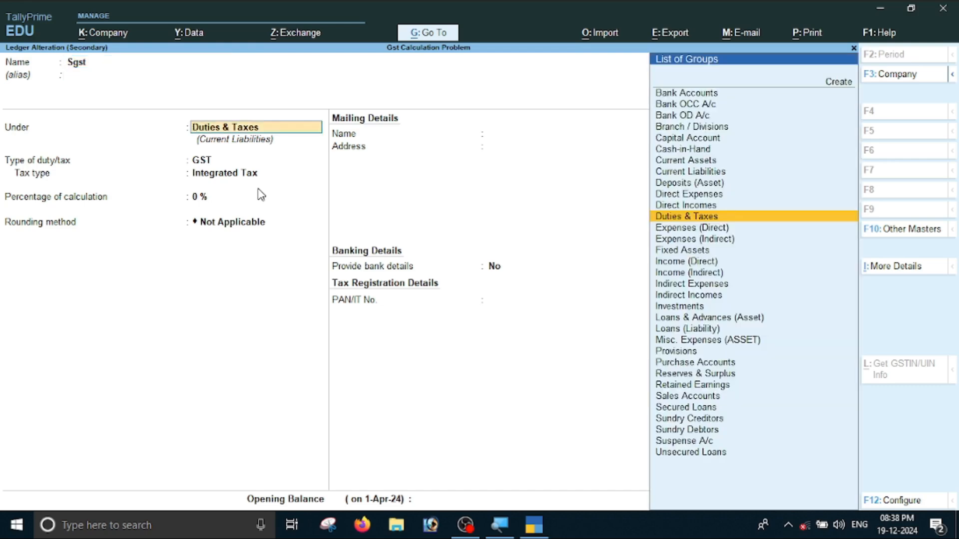
key(Return)
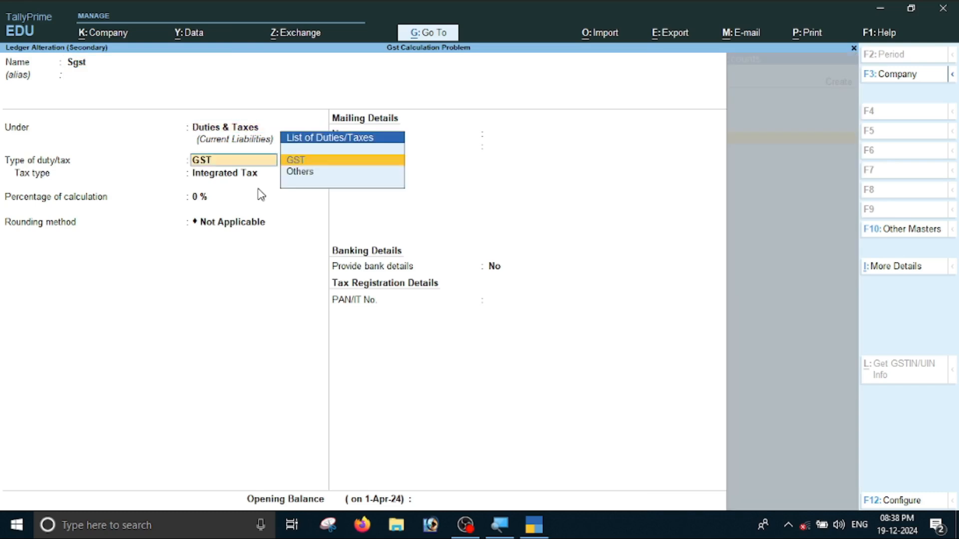
key(Return)
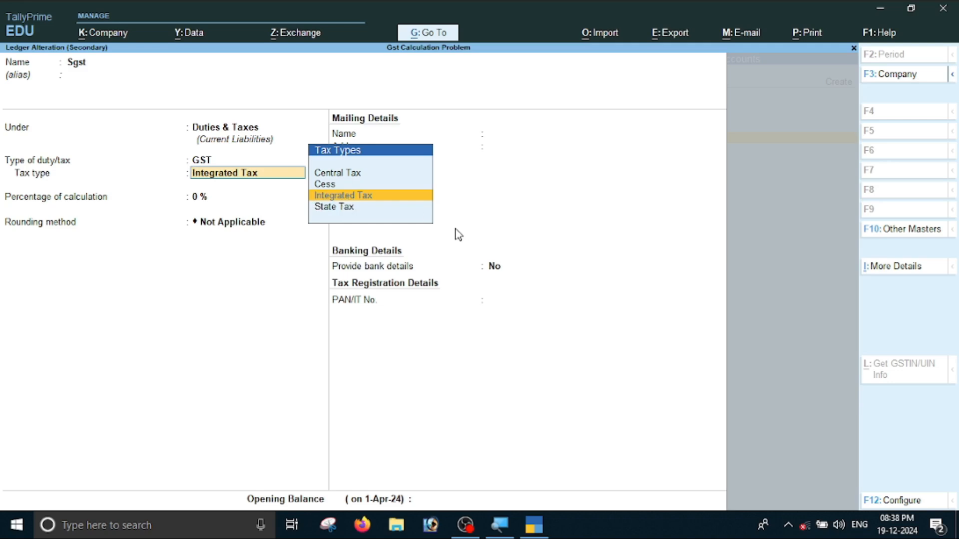
key(Down)
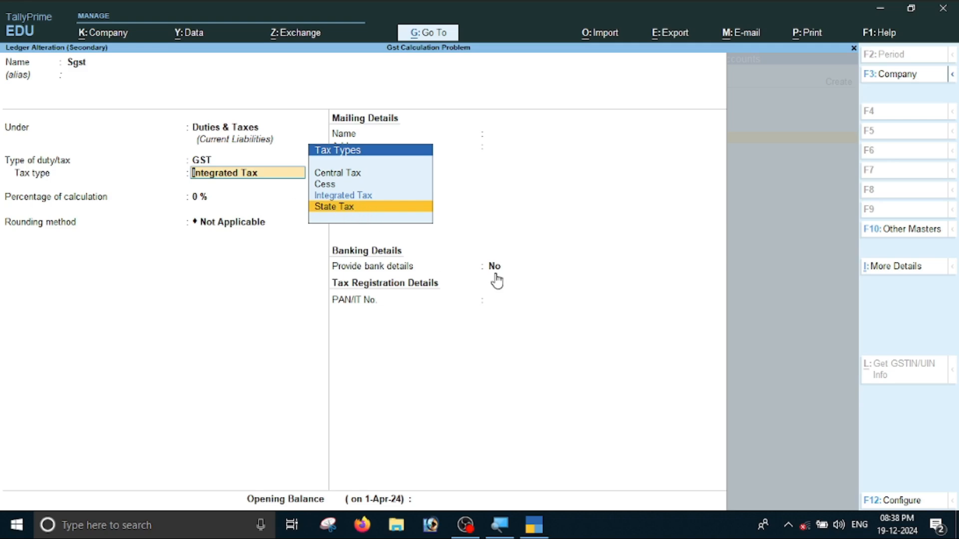
key(Return)
key(Return)
key(Return)
key(Return)
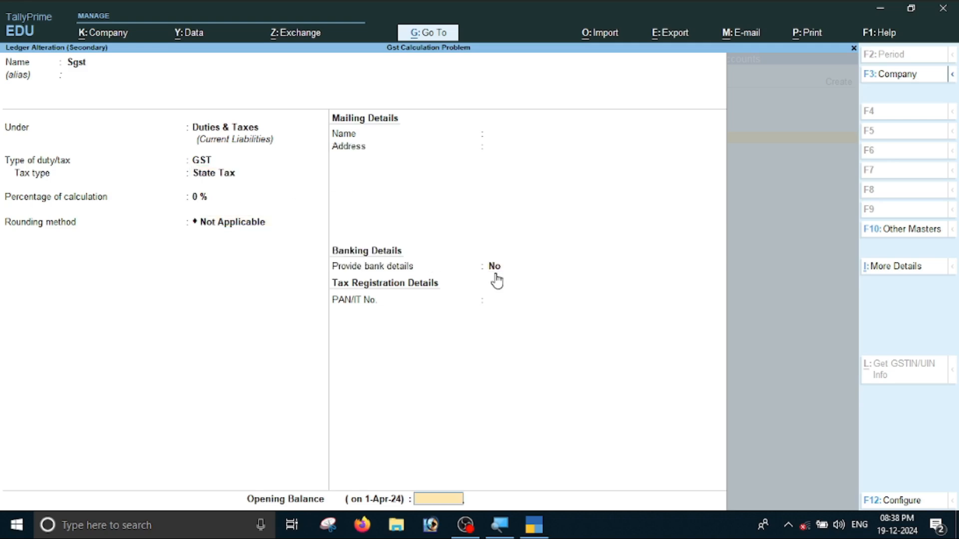
key(Return)
key(Return)
key(Return)
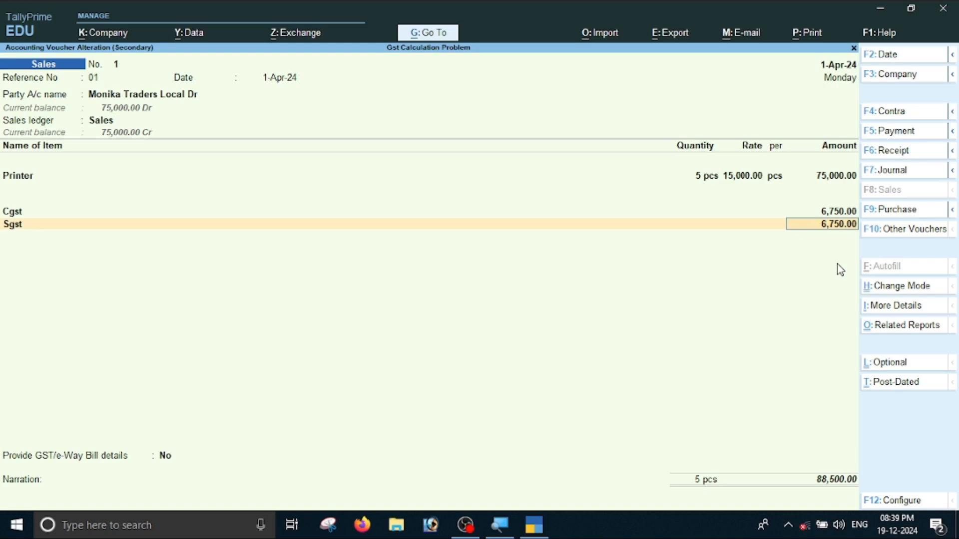
Save the altered sales voucher, continuing past the e-Way Bill warning.
key(ctrl)
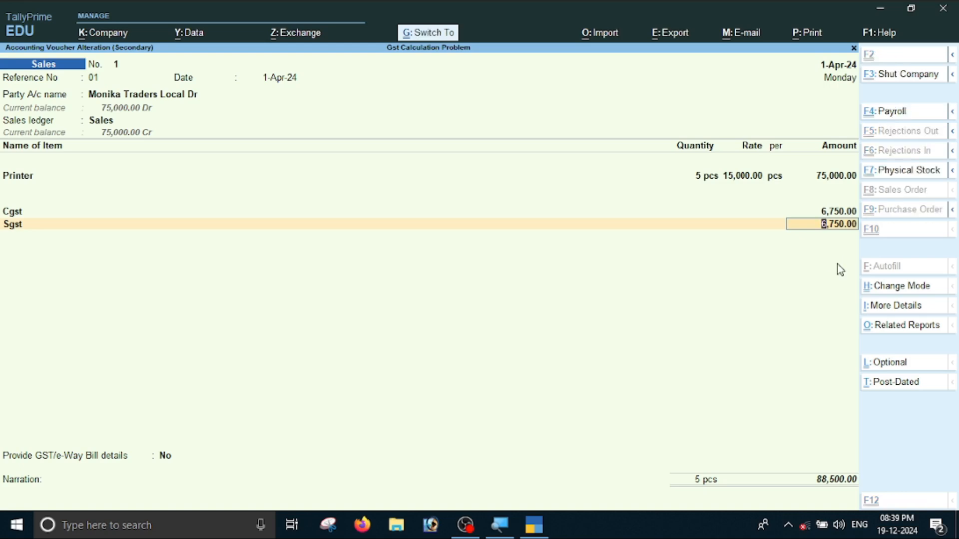
key(ctrl+a)
key(Return)
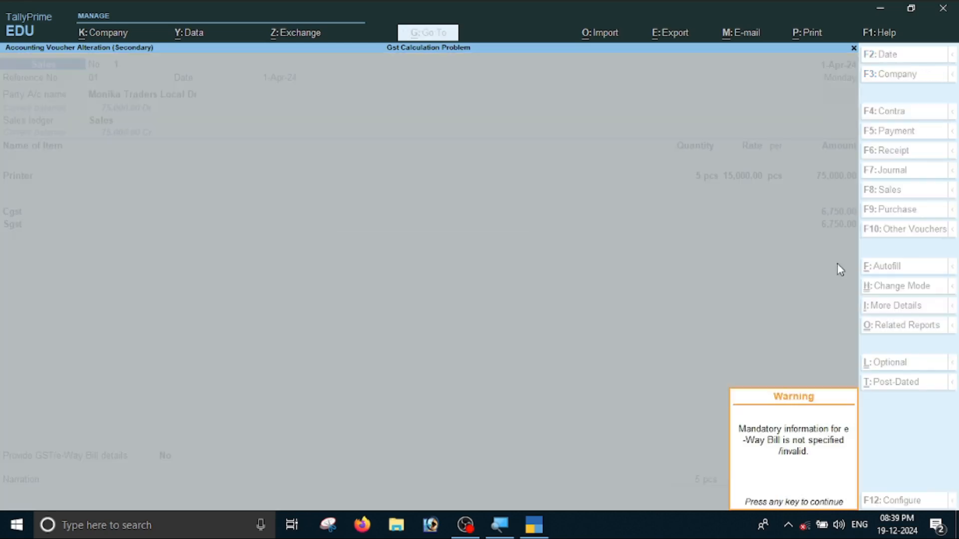
key(Return)
Open purchase voucher no. 1 dated 1-Apr-24 and accept its existing header, receipt, party and Printer item details.
key(Down)
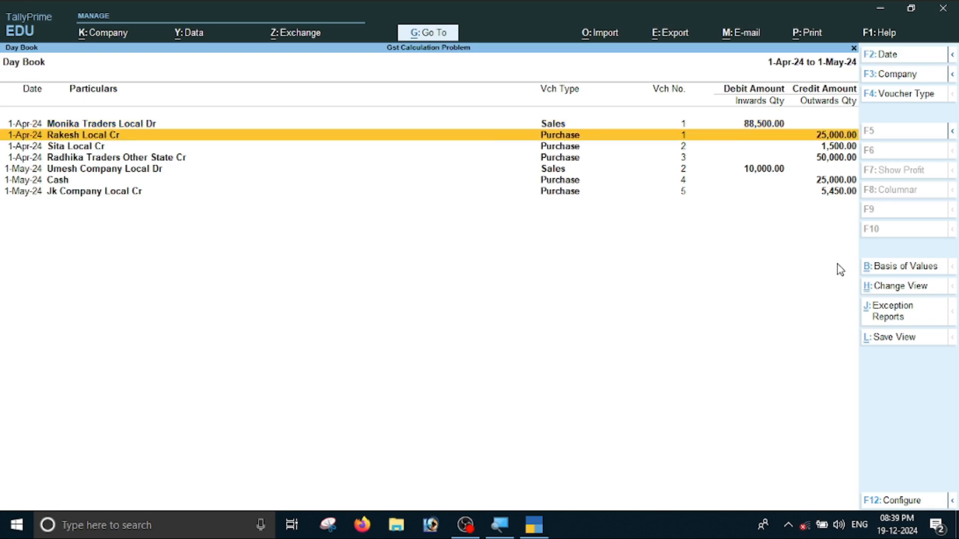
key(Return)
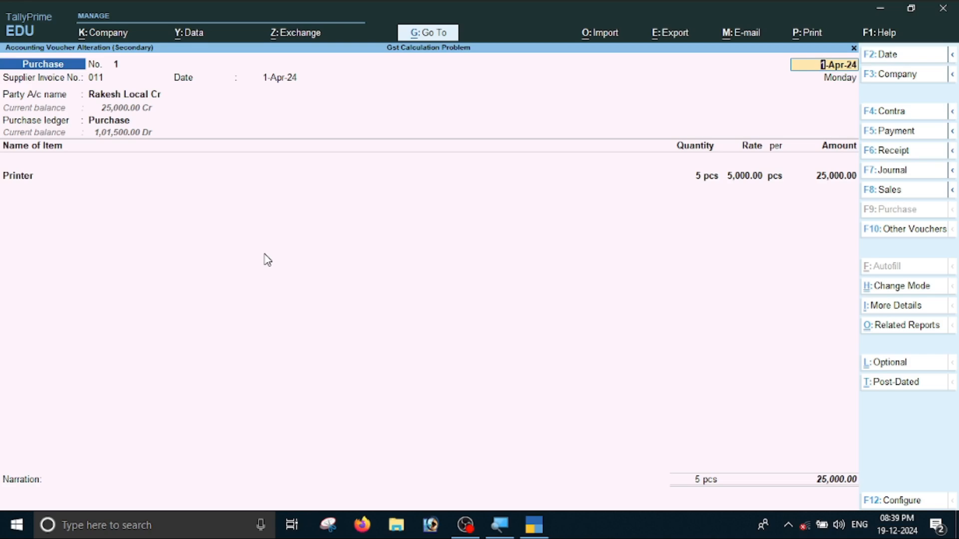
key(Return)
key(Return)
key(Return)
key(Return)
key(Return)
key(Return)
key(Return)
key(Return)
key(Return)
key(Return)
key(Return)
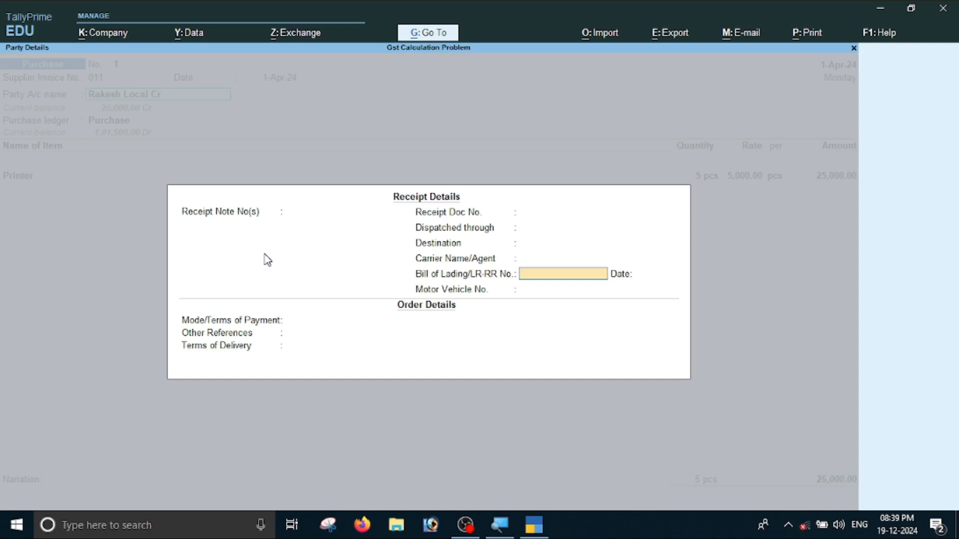
key(Return)
key(Return)
key(Return)
key(Return)
key(Return)
key(Return)
key(Return)
key(Return)
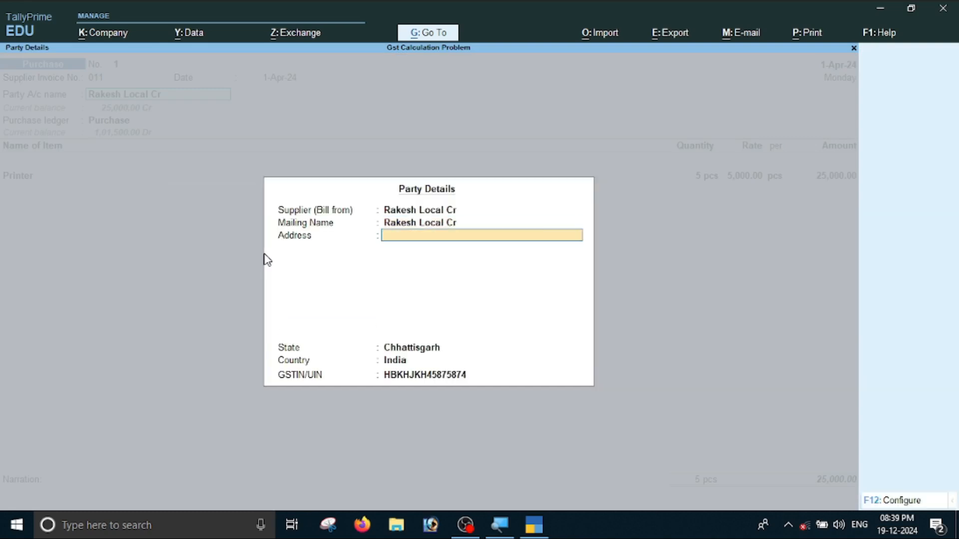
key(Return)
key(Return)
key(Return)
key(Return)
key(Return)
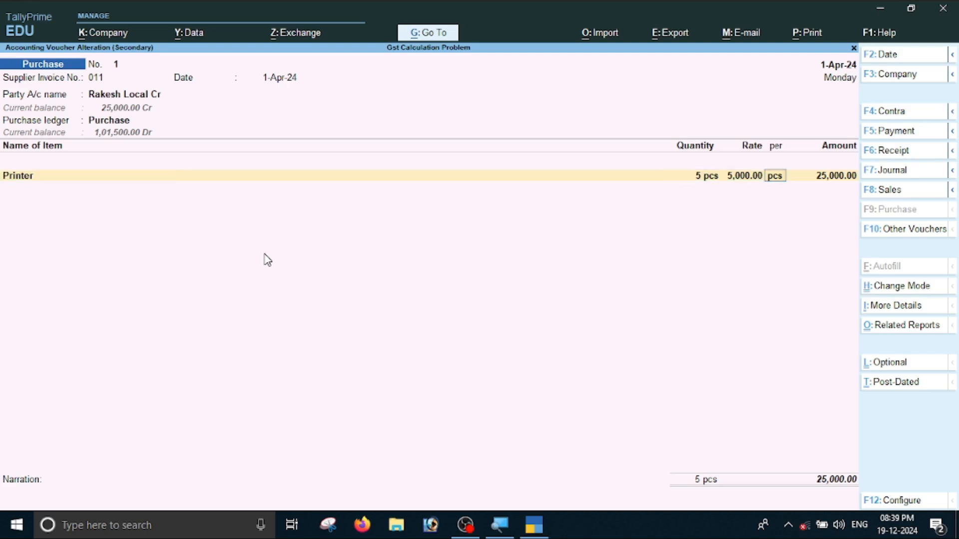
Add the Cgst and Sgst ledgers below the Printer item in the purchase voucher.
text(C)
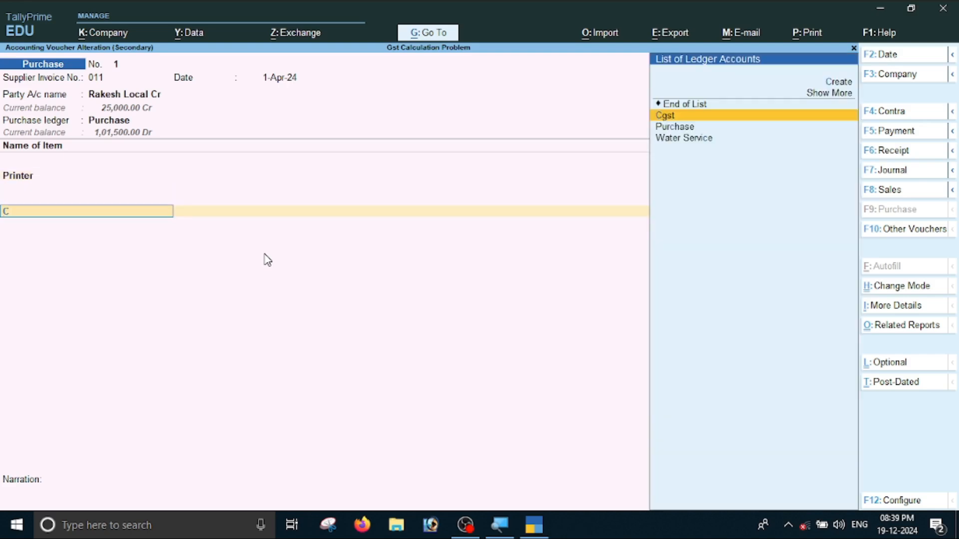
key(Return)
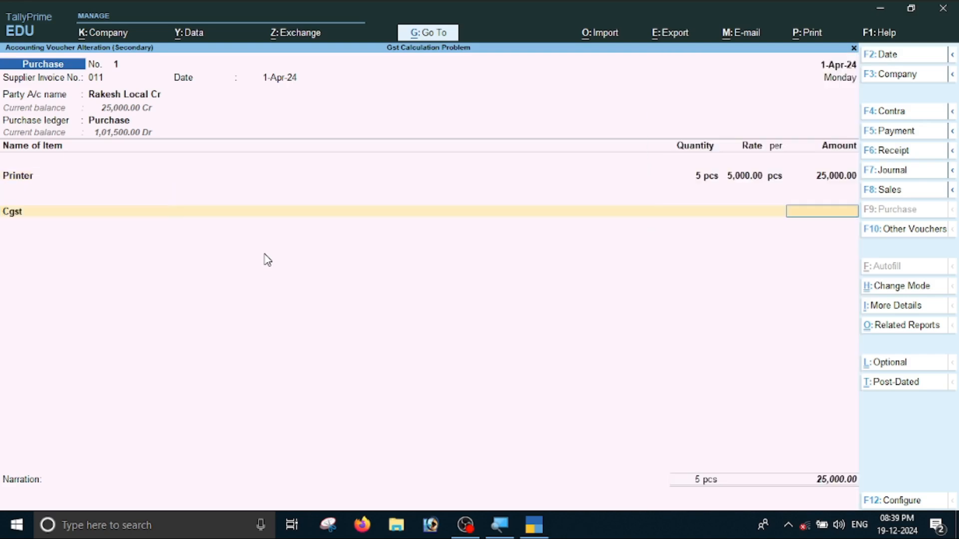
key(Return)
text(S)
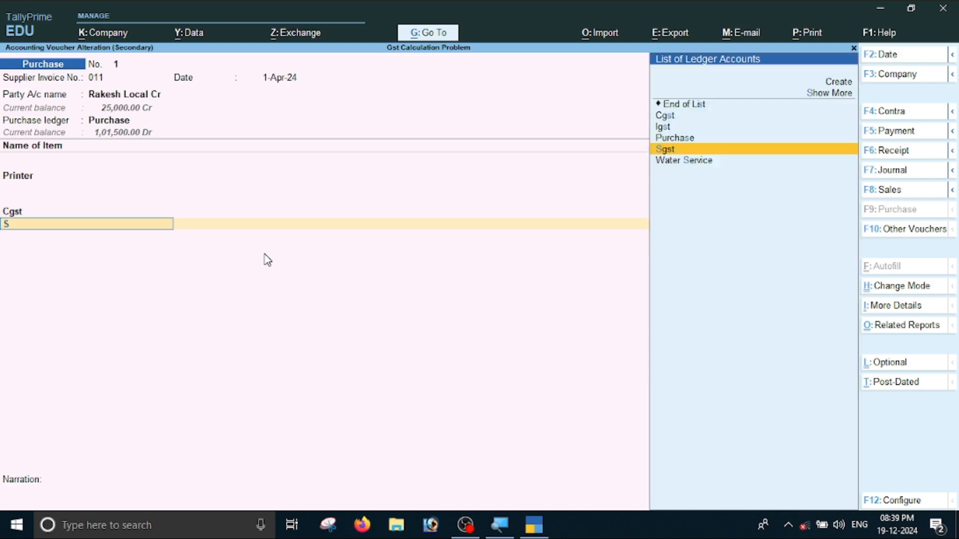
key(Return)
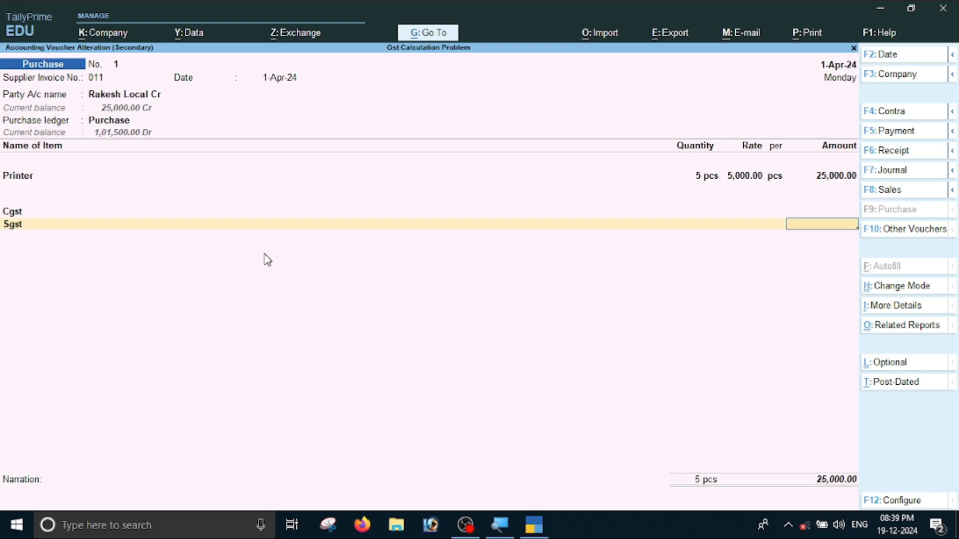
Check the GST tax analysis of purchase voucher no. 1.
key(alt)
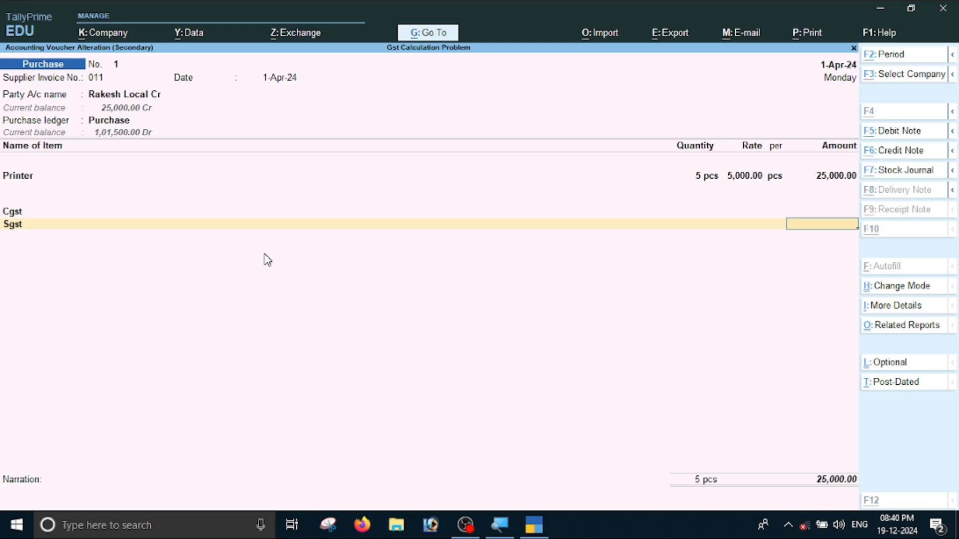
key(alt+a)
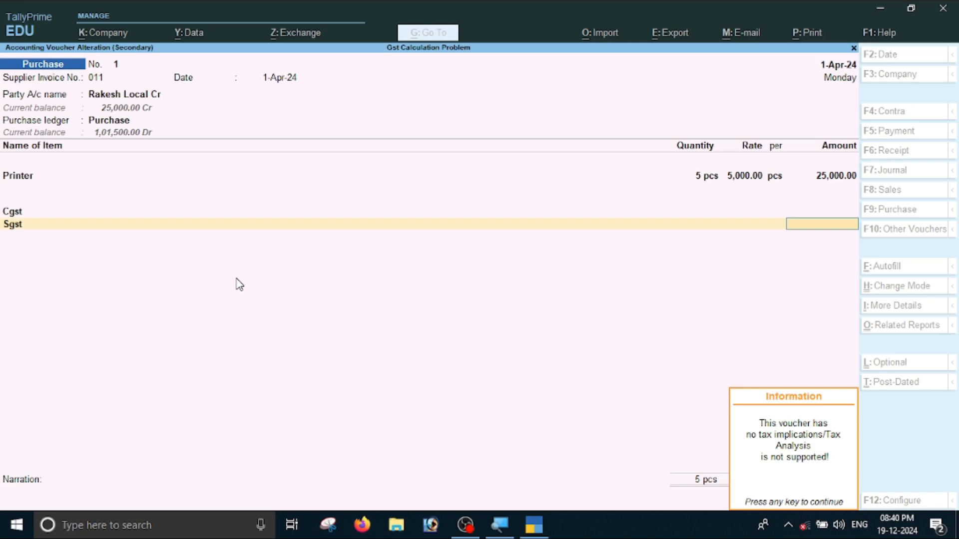
key(BackSpace)
Go back to the party account of the purchase voucher and open the supplier's ledger for alteration.
key(BackSpace)
key(BackSpace)
key(BackSpace)
key(BackSpace)
key(BackSpace)
key(BackSpace)
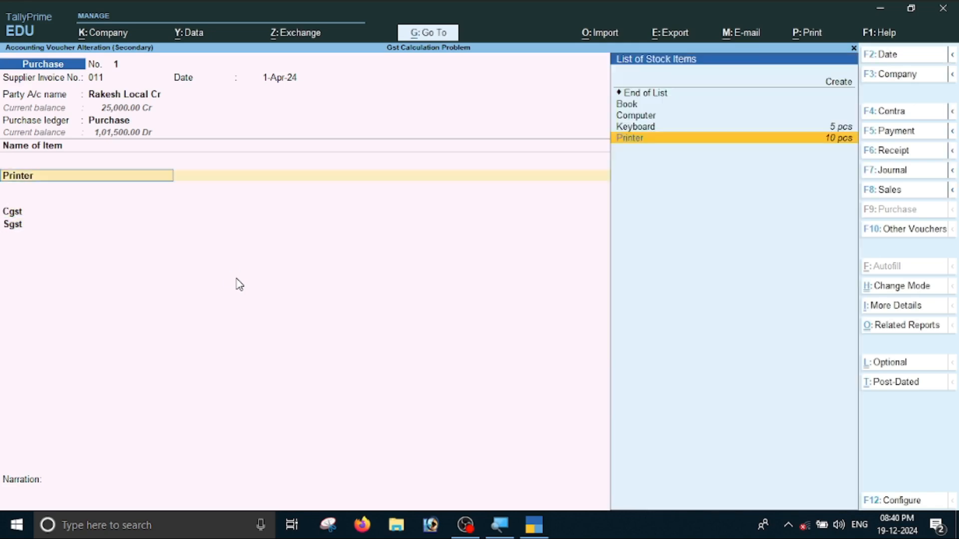
key(BackSpace)
key(BackSpace)
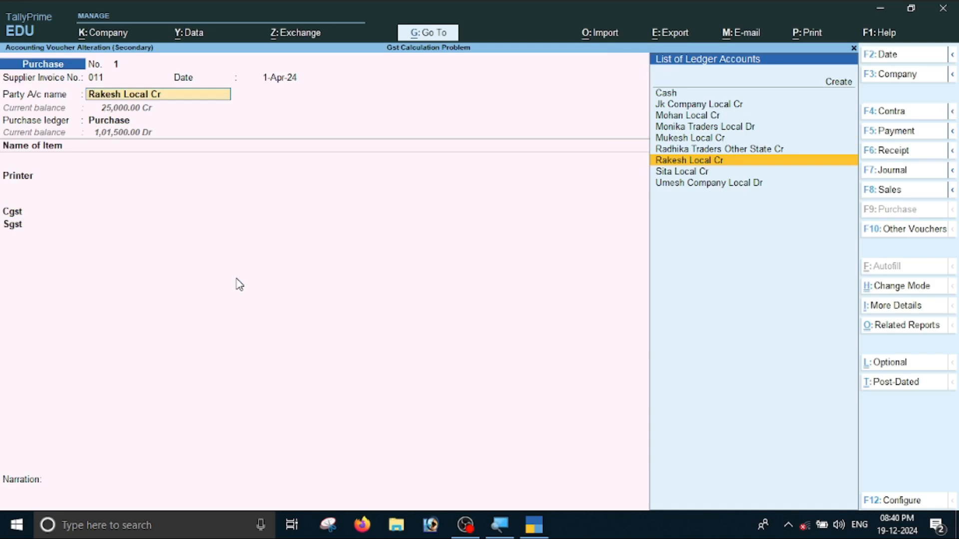
key(ctrl)
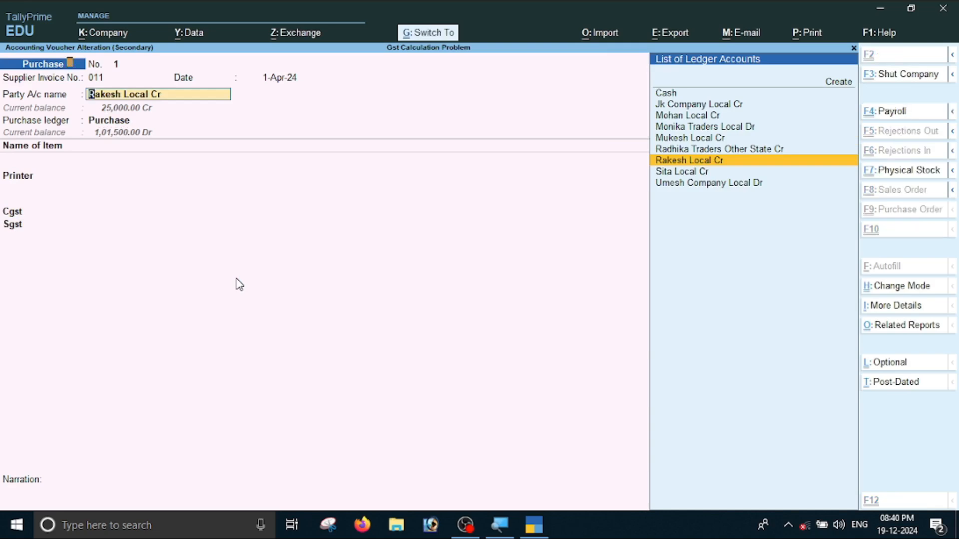
key(ctrl+Return)
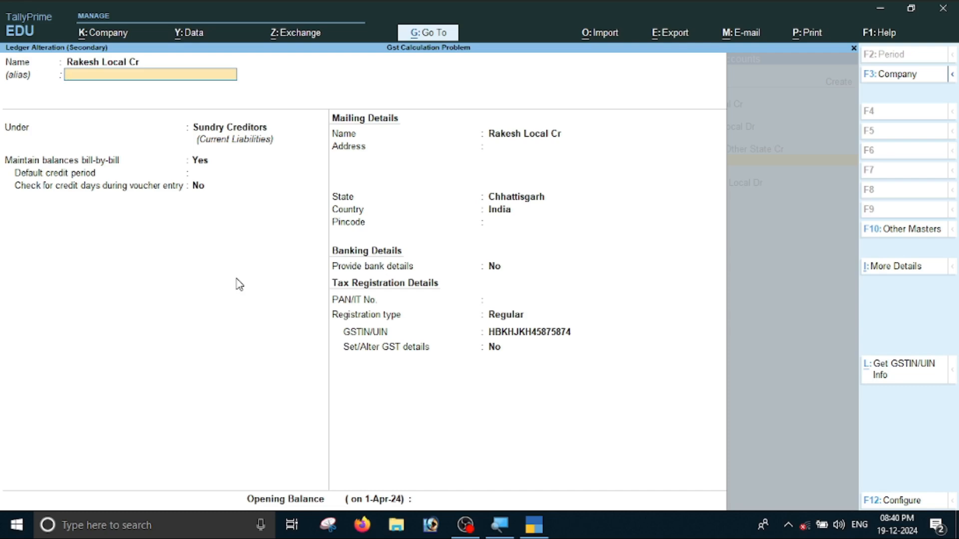
Review the supplier ledger's group, mailing, banking and tax registration details, and accept them as they are.
key(Return)
key(Return)
key(Return)
key(Return)
key(Return)
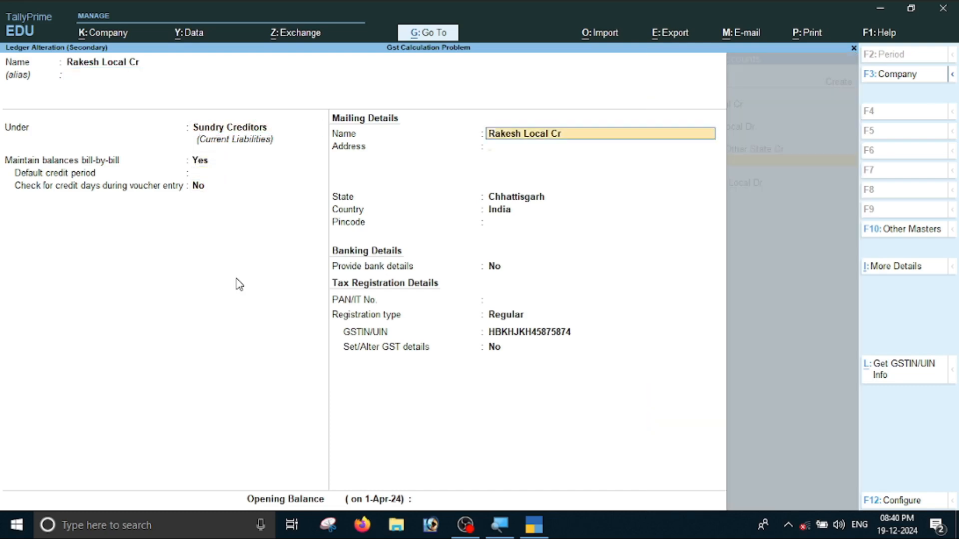
key(Return)
key(Return)
key(Return)
key(Return)
key(Return)
key(Return)
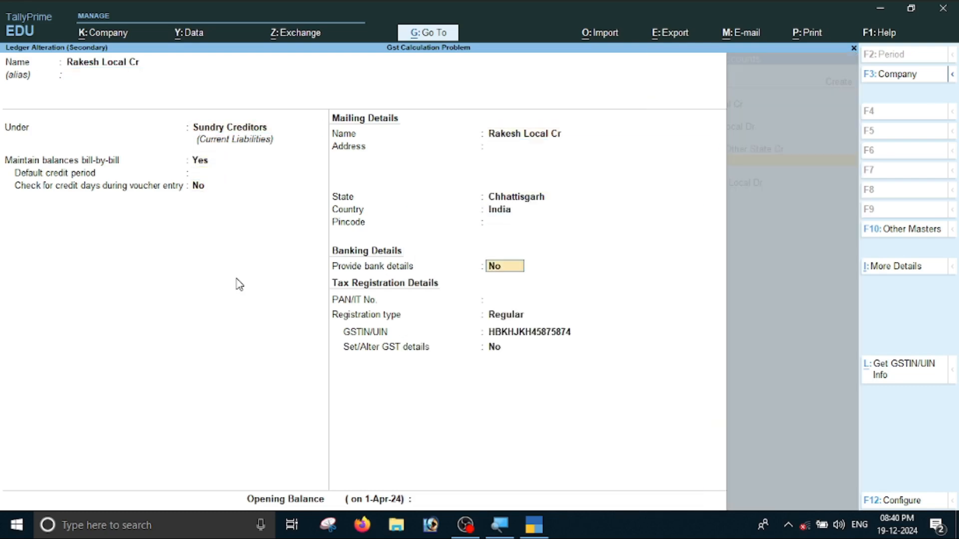
key(Return)
key(Return)
key(Return)
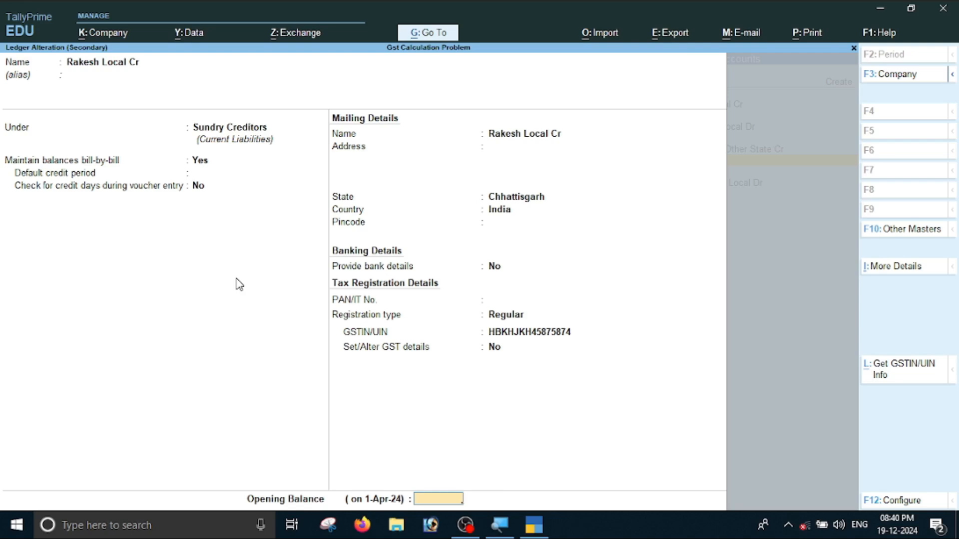
key(Return)
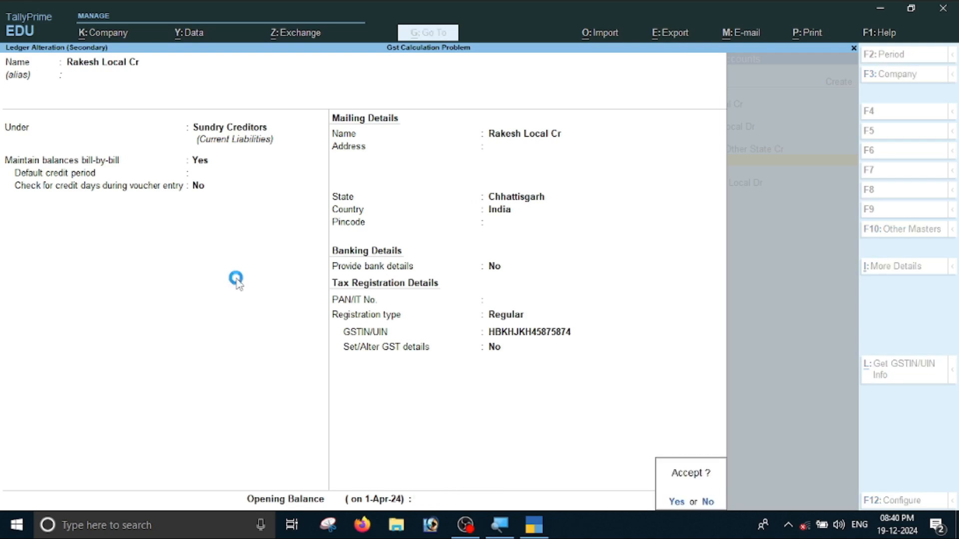
key(Return)
Reapply the supplier in the purchase voucher, accepting its existing receipt, order and party details up to the purchase ledger.
key(Return)
key(Return)
key(Return)
key(Return)
key(Return)
key(Return)
key(Return)
key(Return)
key(Return)
key(Return)
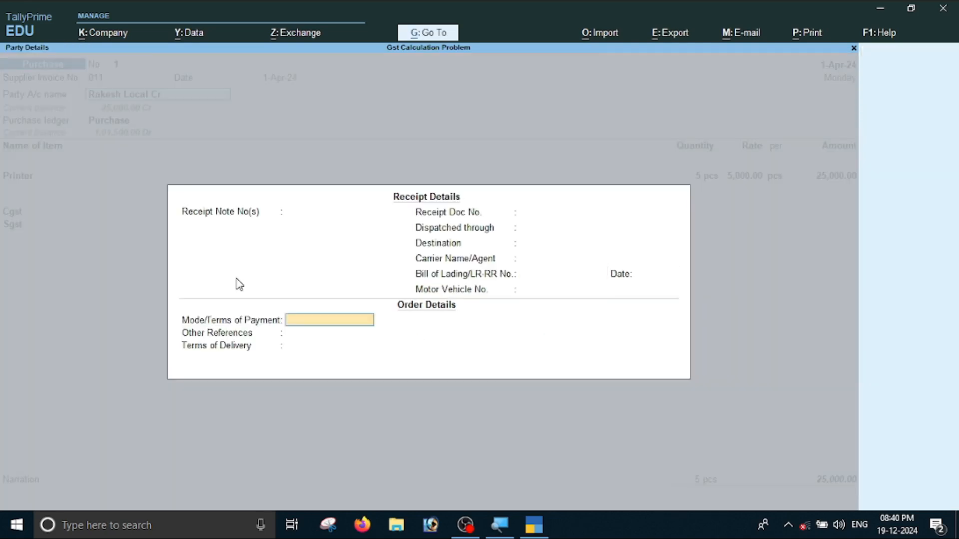
key(Return)
key(Return)
key(Return)
key(Return)
key(Return)
key(Return)
key(Return)
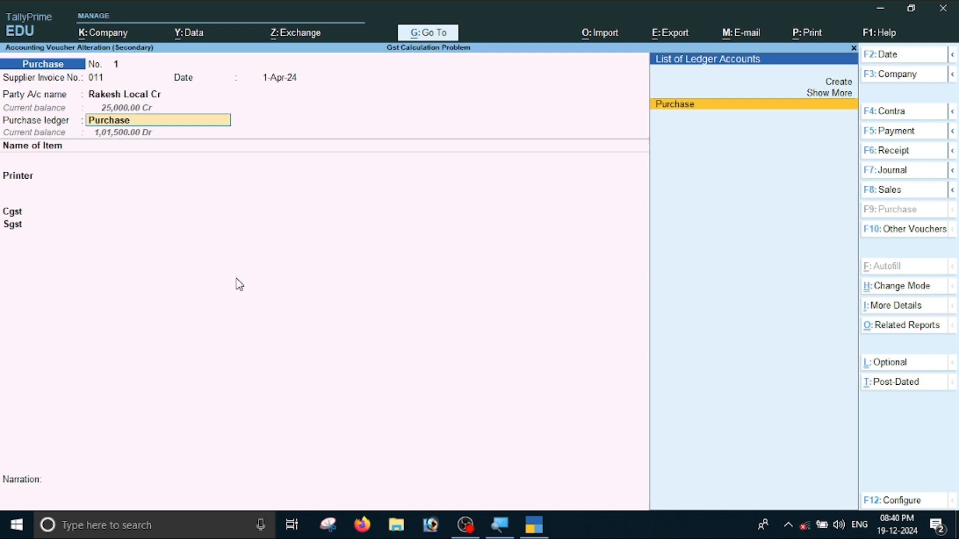
Open the Purchase ledger for alteration from within the voucher and set GST to Applicable.
key(ctrl)
key(ctrl+Return)
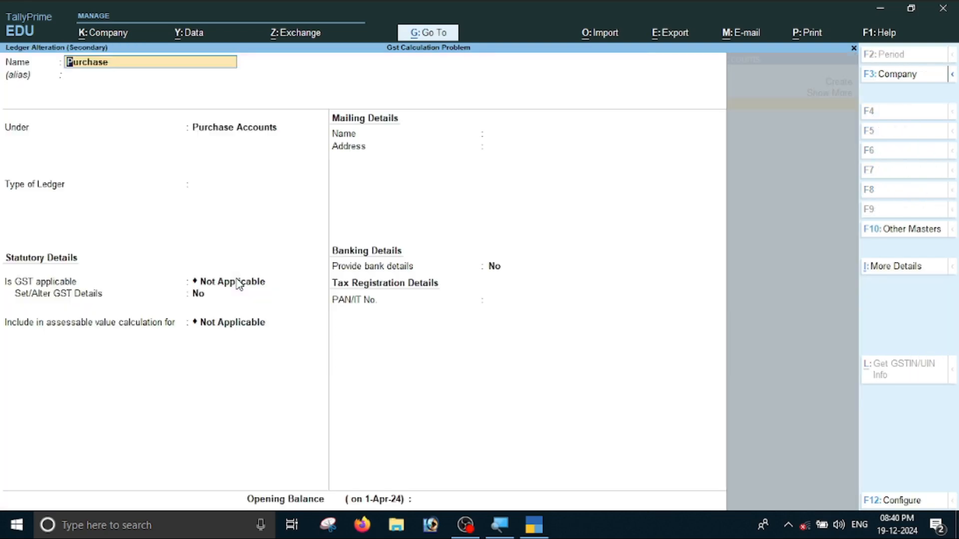
key(Return)
key(Return)
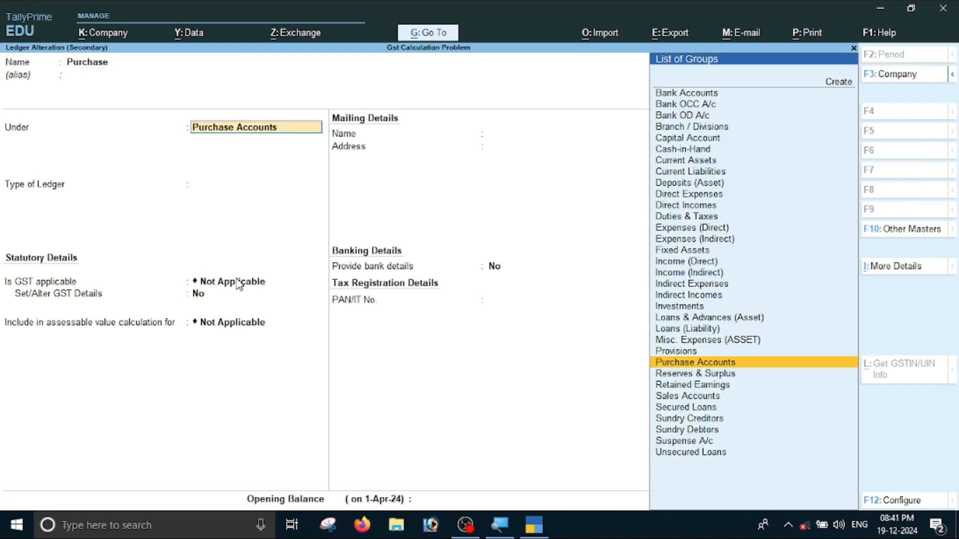
key(Return)
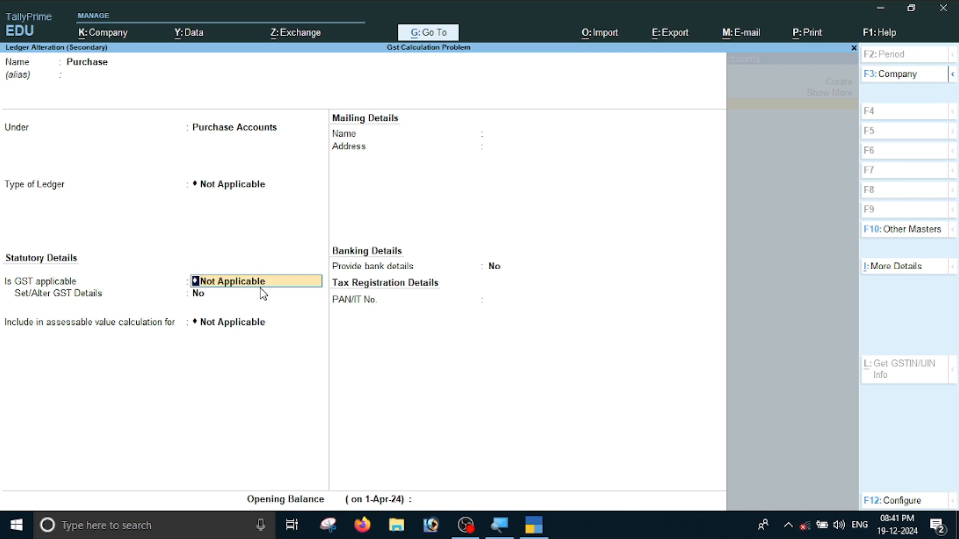
key(BackSpace)
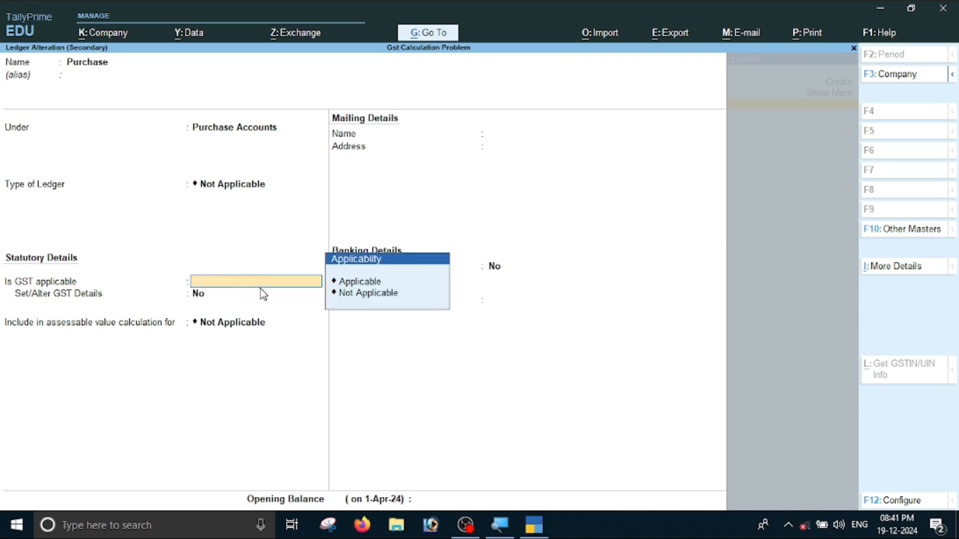
key(Up)
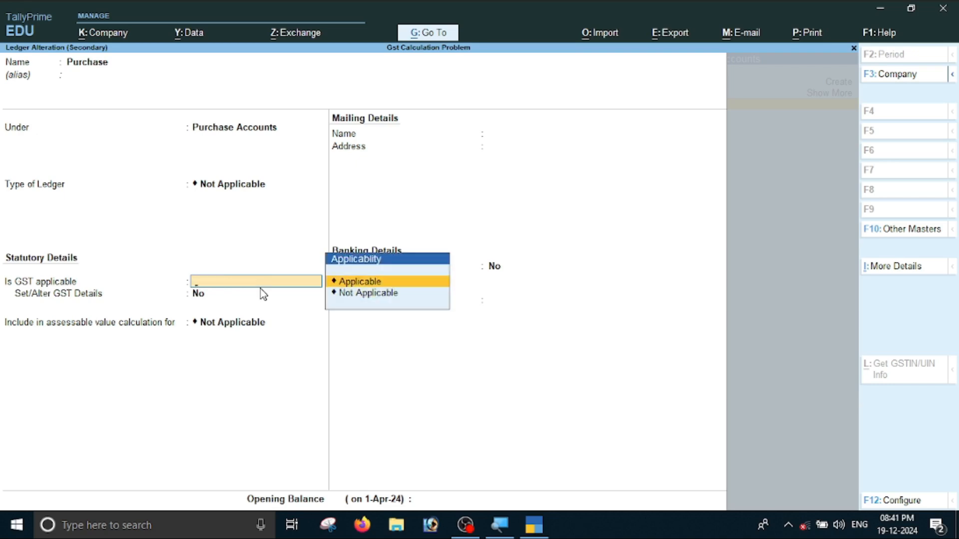
key(Return)
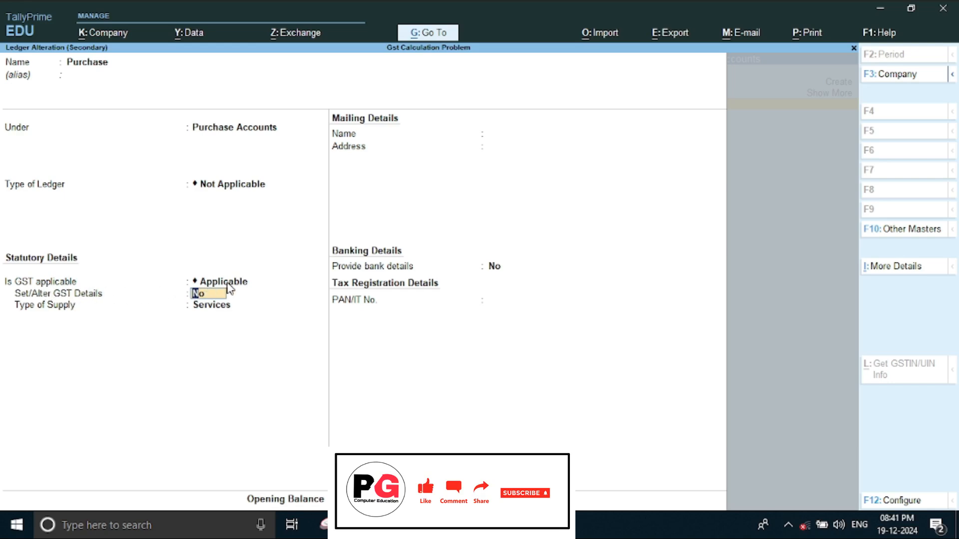
Set the Purchase ledger's type of supply to Goods, leaving Set/Alter GST Details at No, and save the ledger.
key(Return)
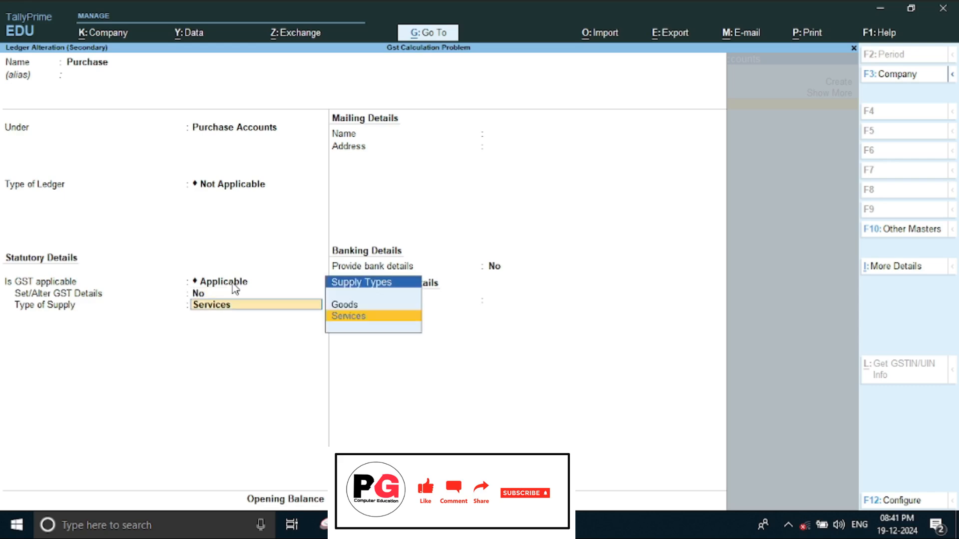
key(Up)
key(Return)
key(Return)
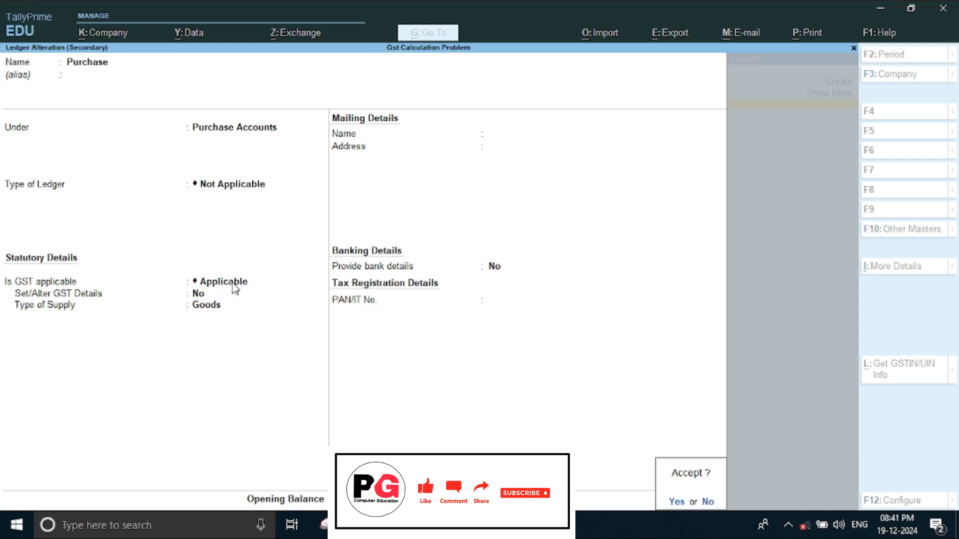
key(Return)
Reapply the Purchase ledger, the Printer item and the Cgst and Sgst lines, and save the purchase voucher.
key(Return)
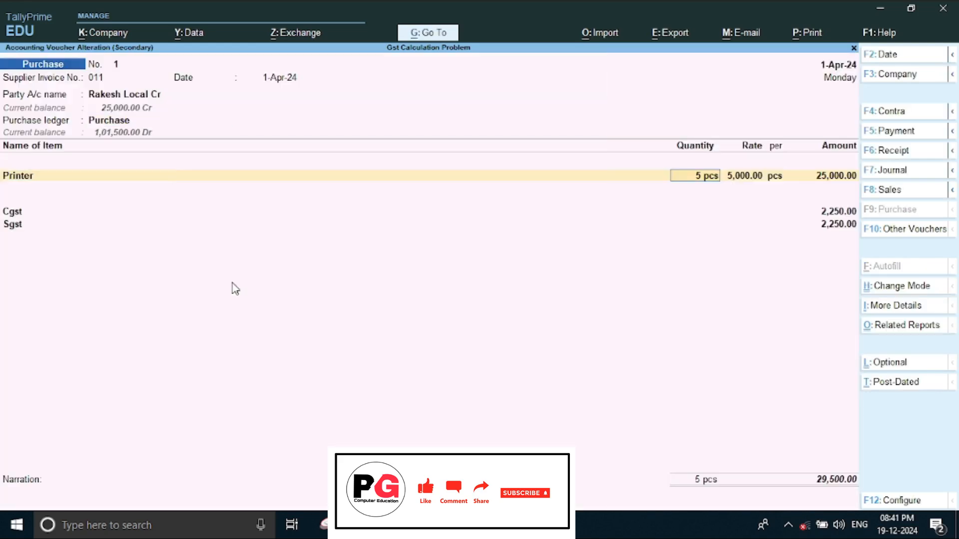
key(Return)
key(Return)
key(Return)
key(Return)
key(Return)
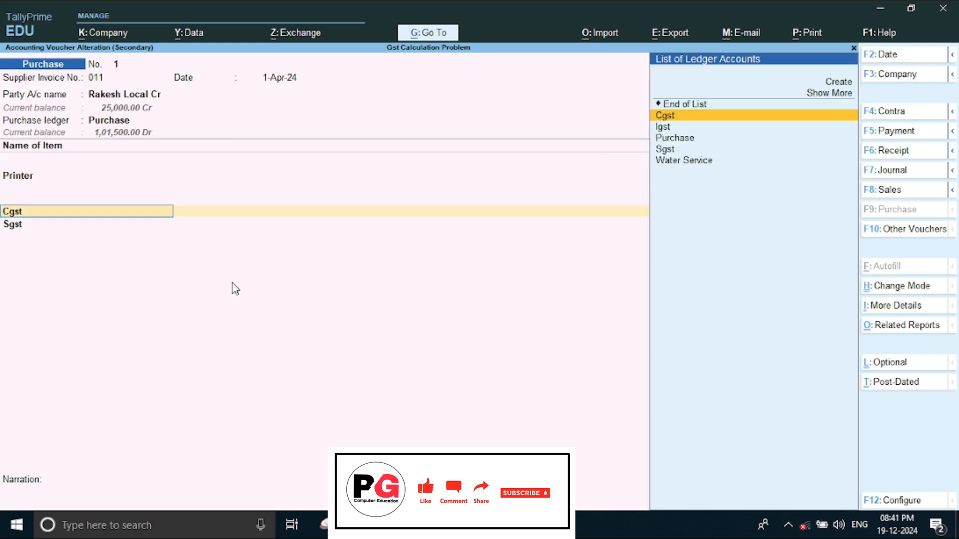
key(Return)
key(Return)
key(Return)
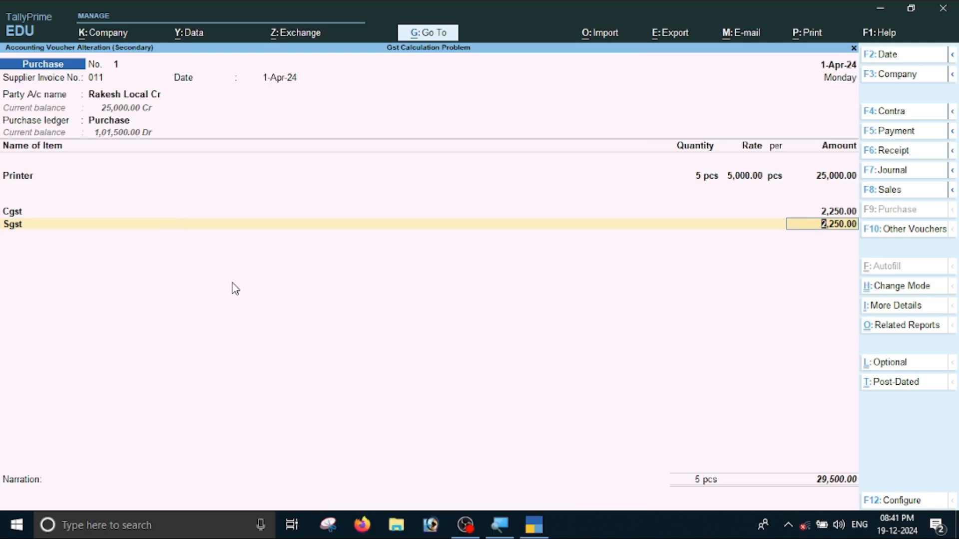
key(ctrl+a)
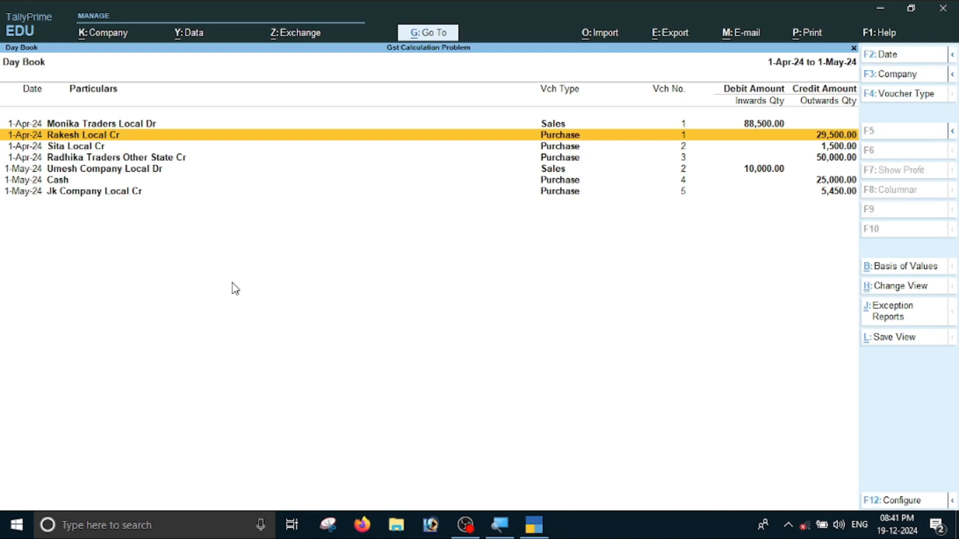
Open purchase voucher no. 2 dated 1-Apr-24 and accept its existing header, receipt, party and purchase ledger details.
key(Down)
key(Return)
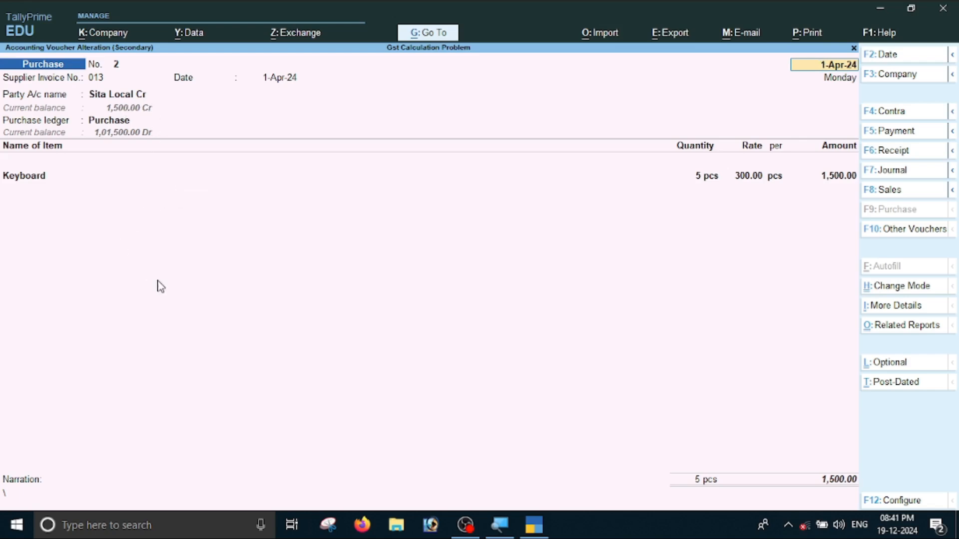
key(Return)
key(Return)
key(Return)
key(Return)
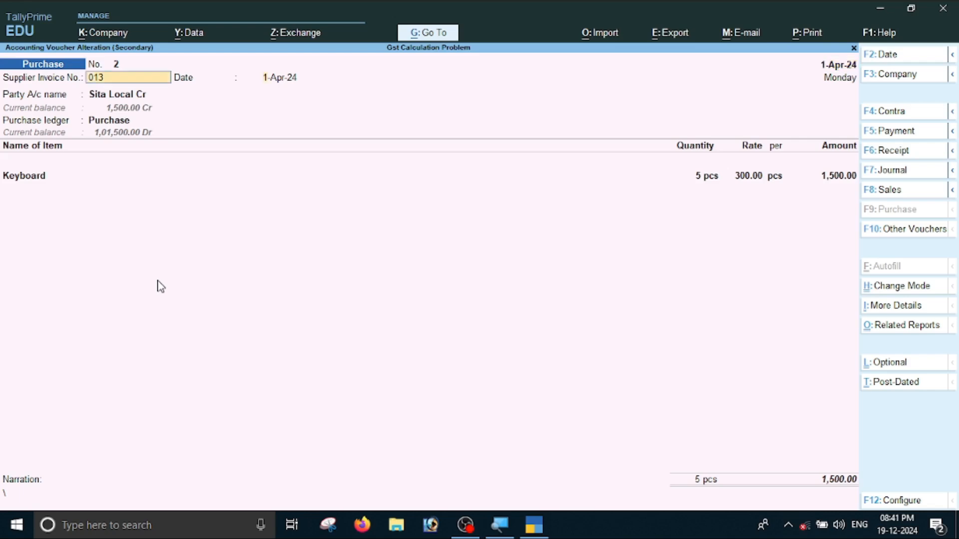
key(Return)
key(Return)
key(Return)
key(Return)
key(Return)
key(Return)
key(Return)
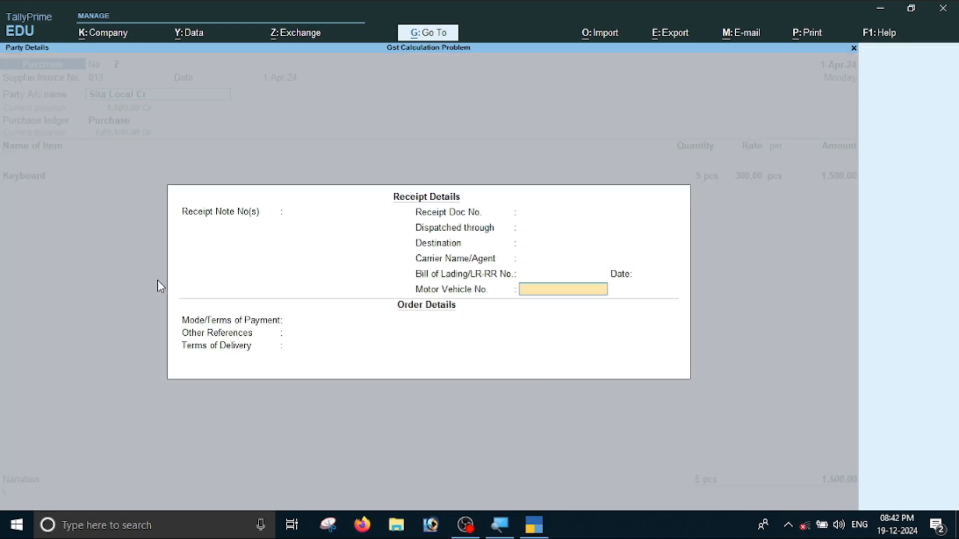
key(Return)
key(Return)
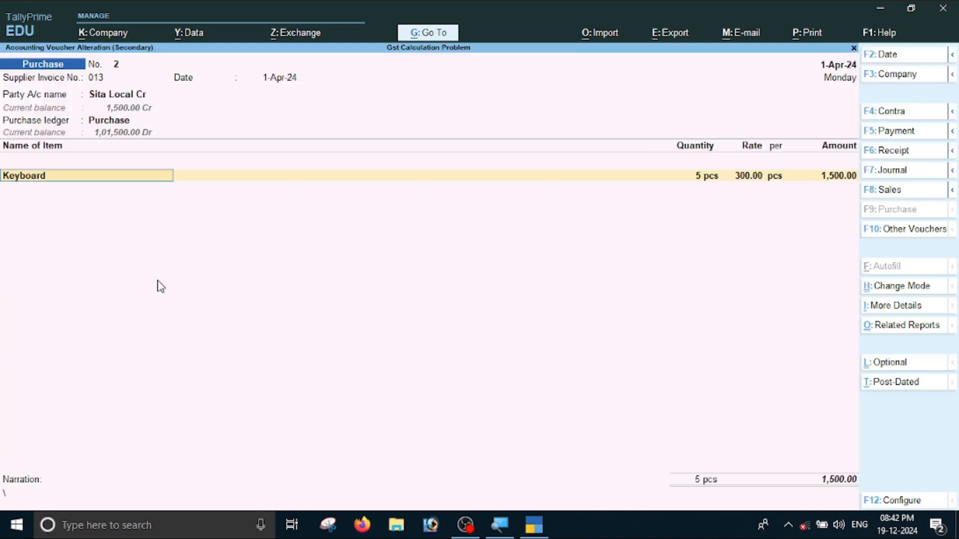
Keep the Keyboard item details and add the Cgst and Sgst ledgers below it in purchase voucher no. 2.
key(Return)
key(Return)
key(Return)
key(Return)
key(Return)
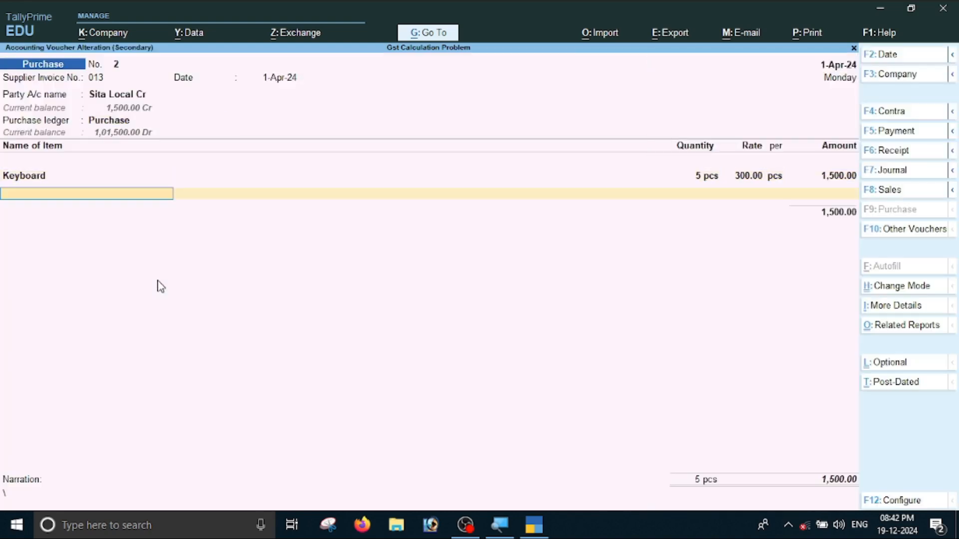
text(C)
key(Return)
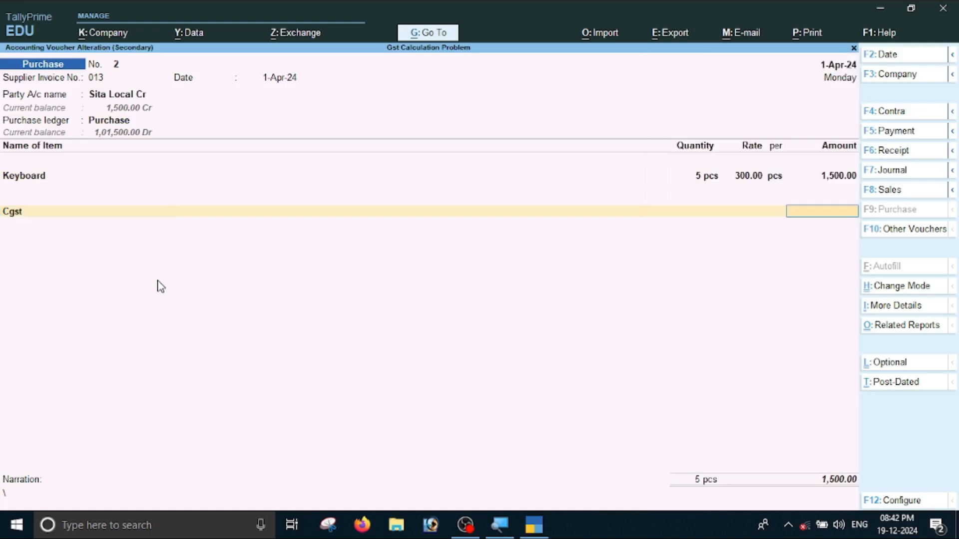
key(Return)
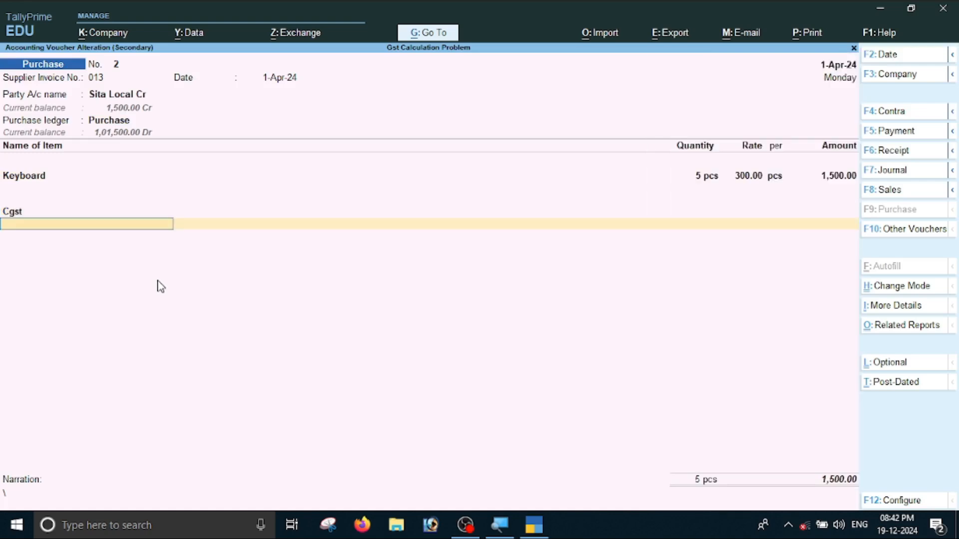
text(S)
key(Return)
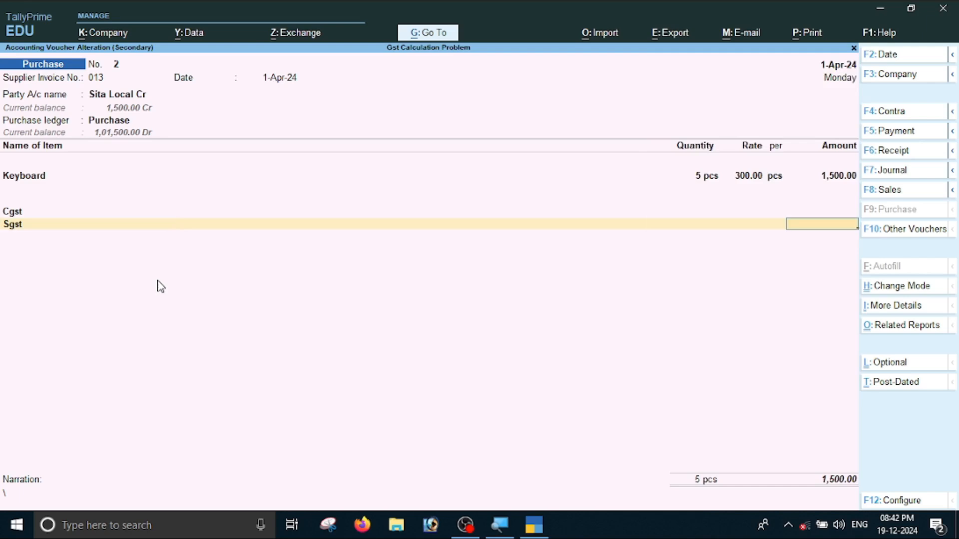
Examine the detailed GST tax analysis of purchase voucher no. 2 for the Keyboard item, and return to the voucher.
key(ctrl+o)
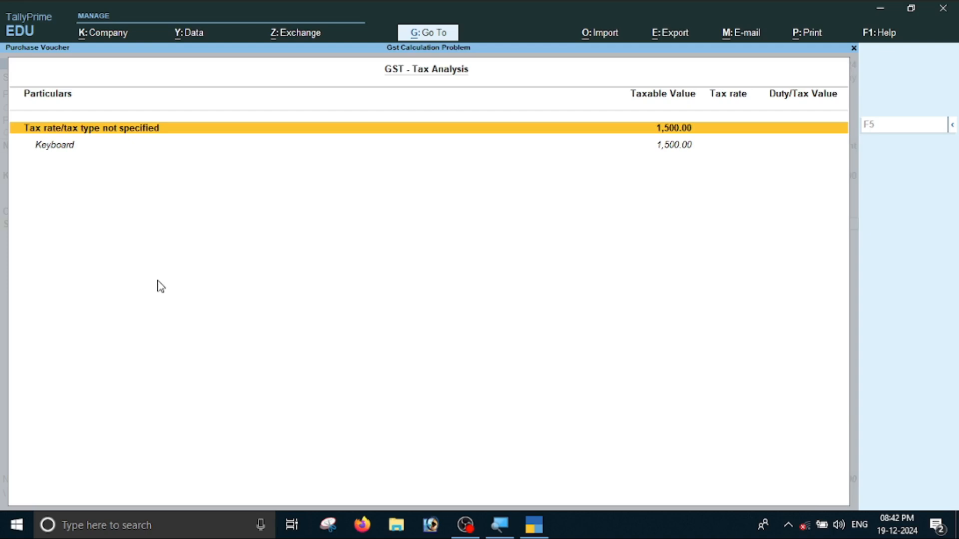
key(F5)
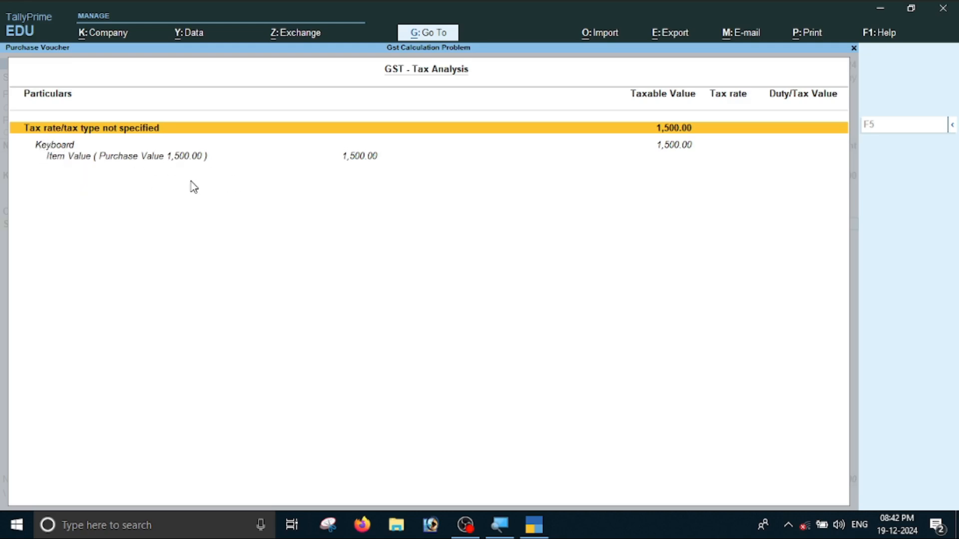
key(Escape)
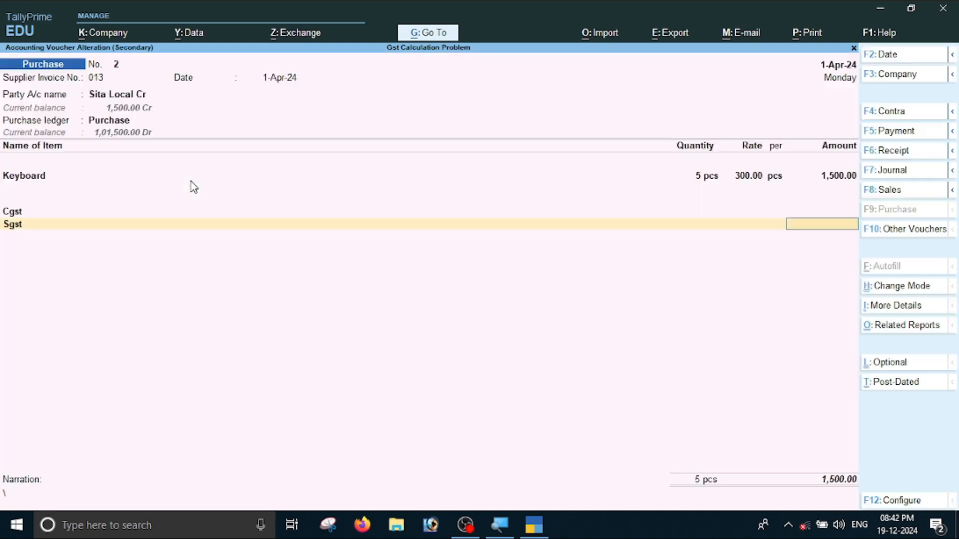
Go back to the Keyboard line in purchase voucher no. 2 and open that stock item's master for alteration.
key(BackSpace)
key(BackSpace)
key(BackSpace)
key(BackSpace)
key(BackSpace)
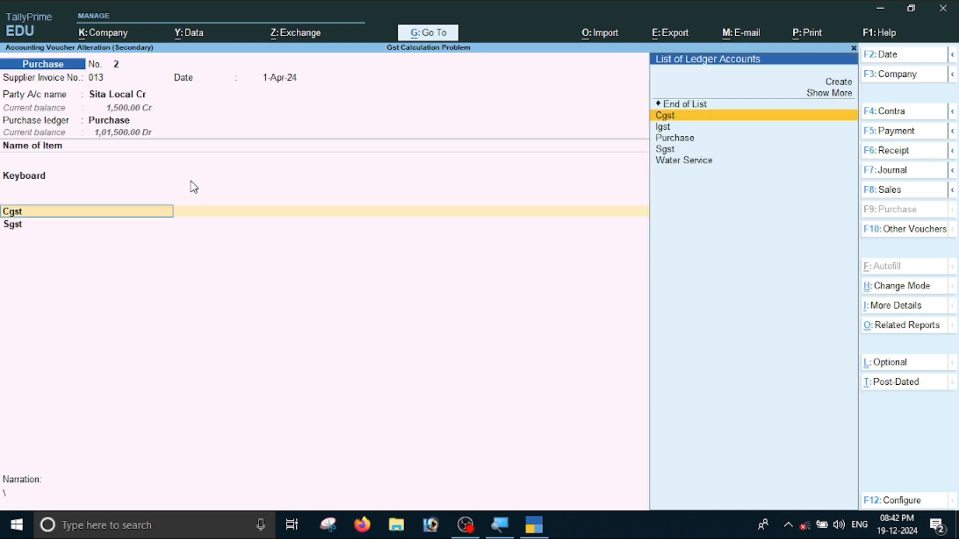
key(BackSpace)
key(BackSpace)
key(BackSpace)
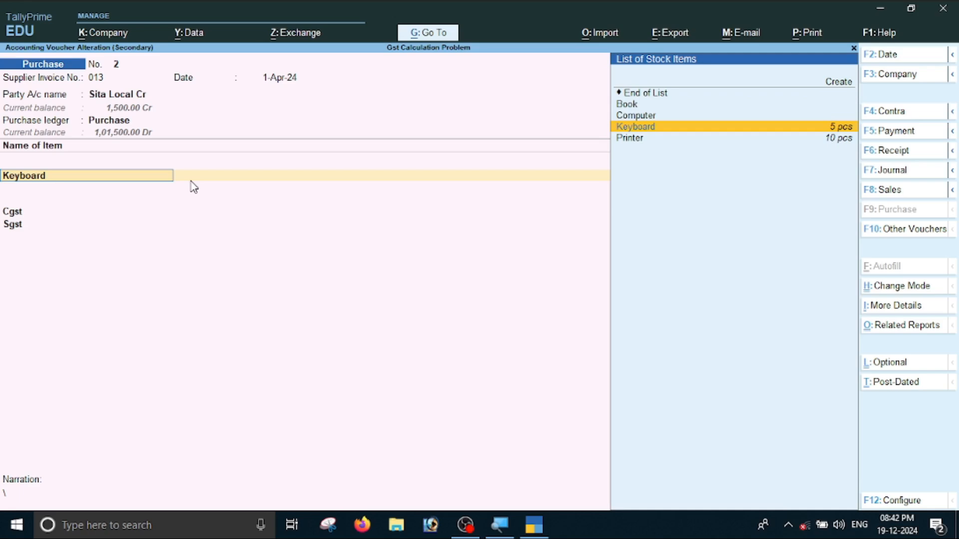
key(ctrl+Return)
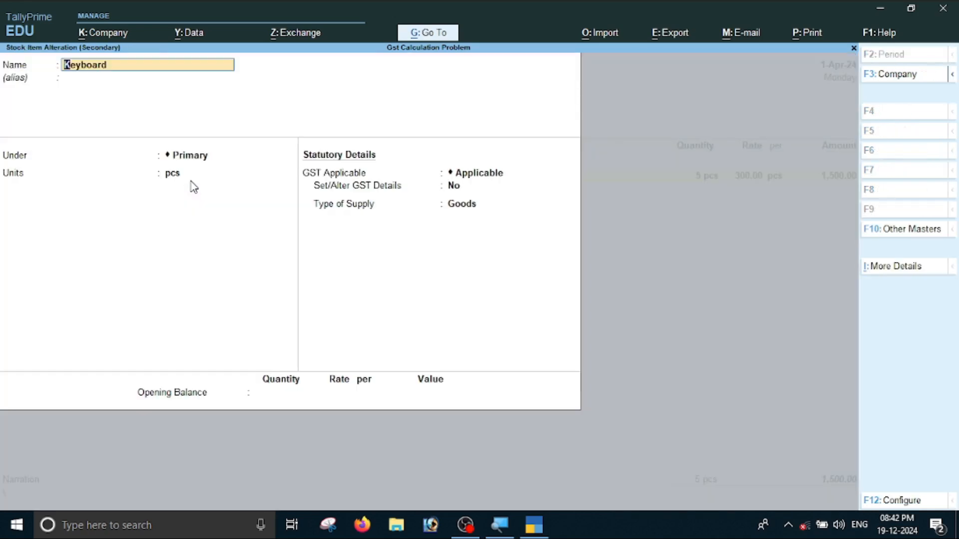
Keep the Keyboard item's name, Primary group and GST applicability, and set Set/Alter GST Details to Yes.
key(Return)
key(Return)
key(Return)
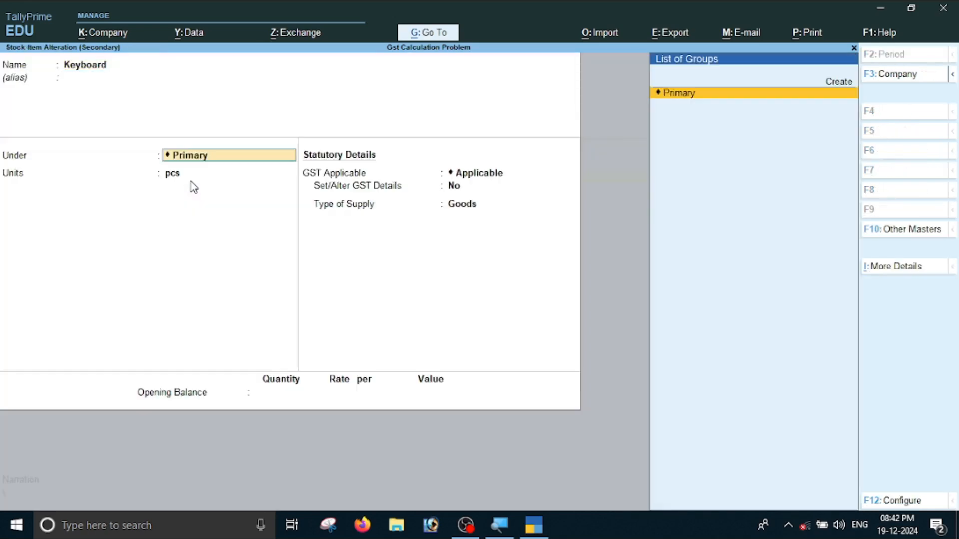
key(Return)
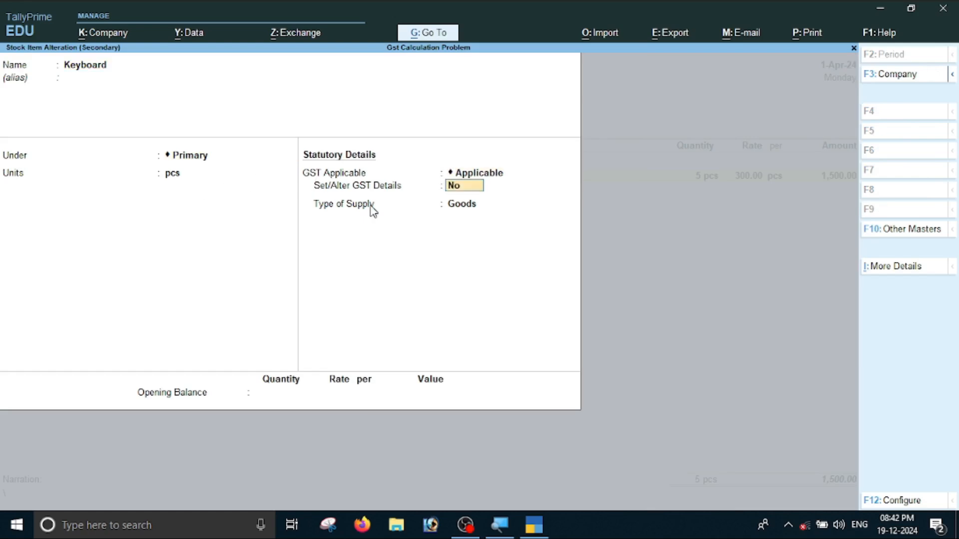
text(y)
key(Return)
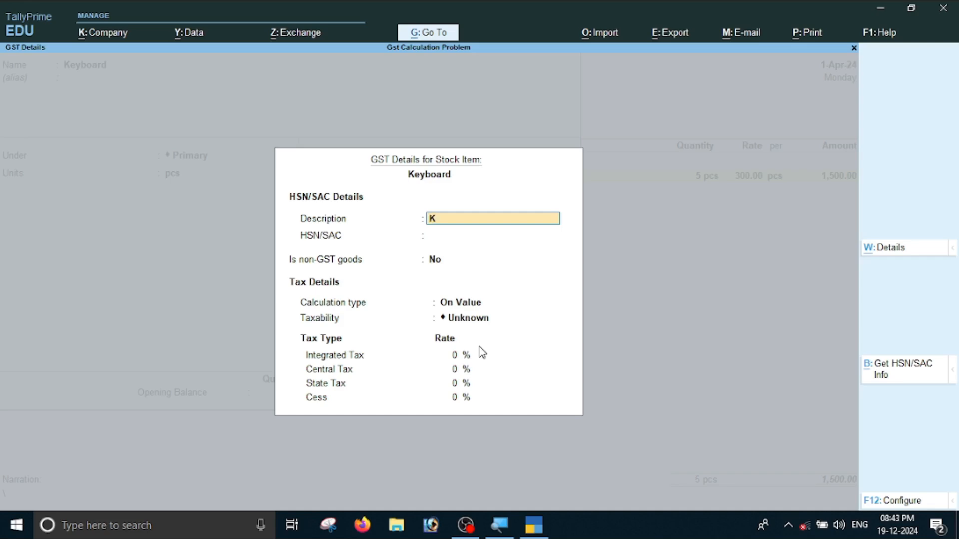
Enter Keyboard as the GST description and 15288 as the HSN/SAC, keeping non-GST goods at No and calculation On Value.
text(eyboard)
key(Return)
text(15288)
key(Return)
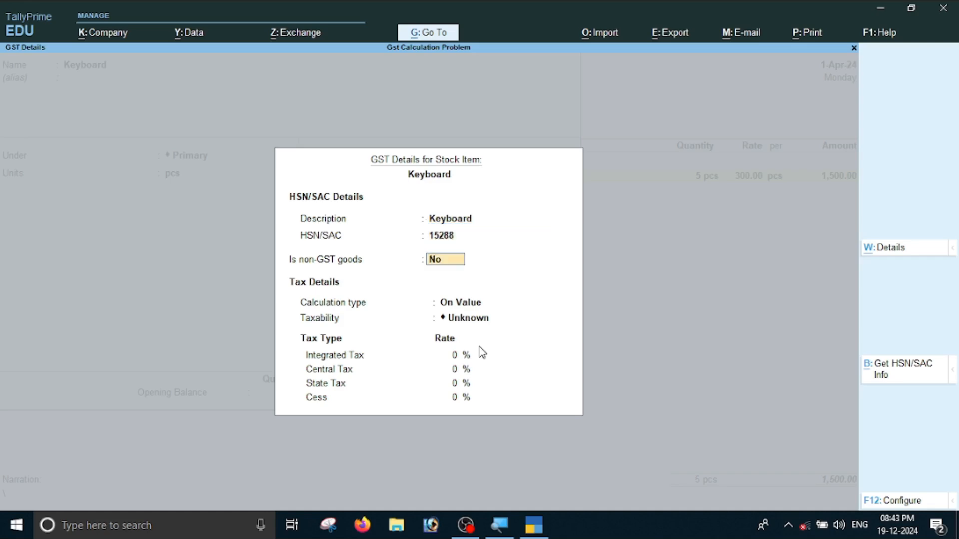
key(Return)
key(Return)
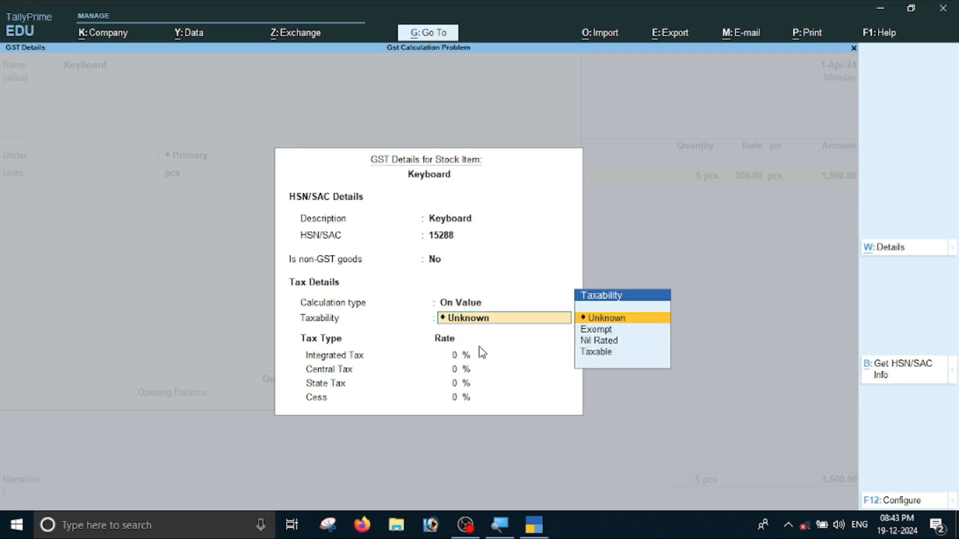
Set the Keyboard item's taxability to Taxable with an Integrated Tax rate of 18%, and accept the remaining tax rates.
key(Down)
key(Down)
key(Down)
key(Return)
text(1)
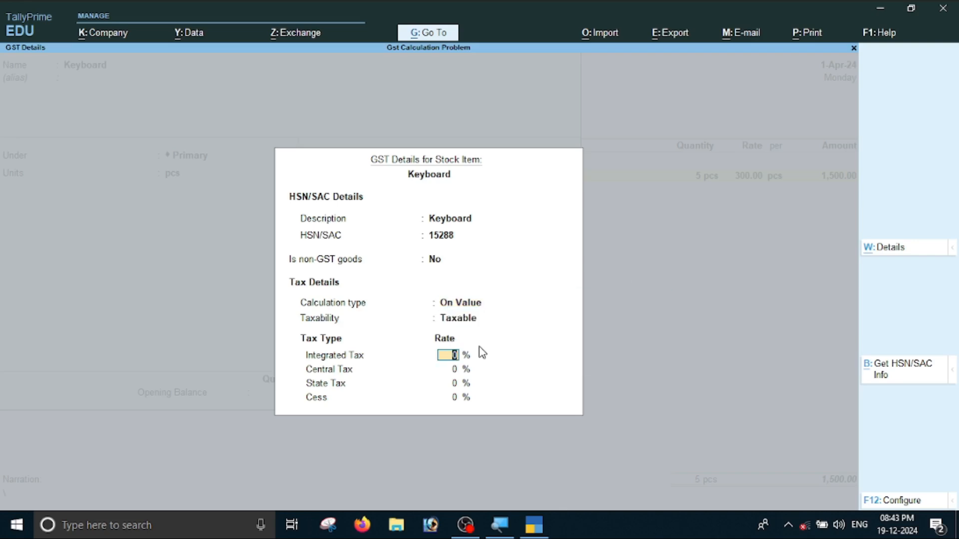
text(8)
key(Return)
key(Return)
key(Return)
key(Return)
key(Return)
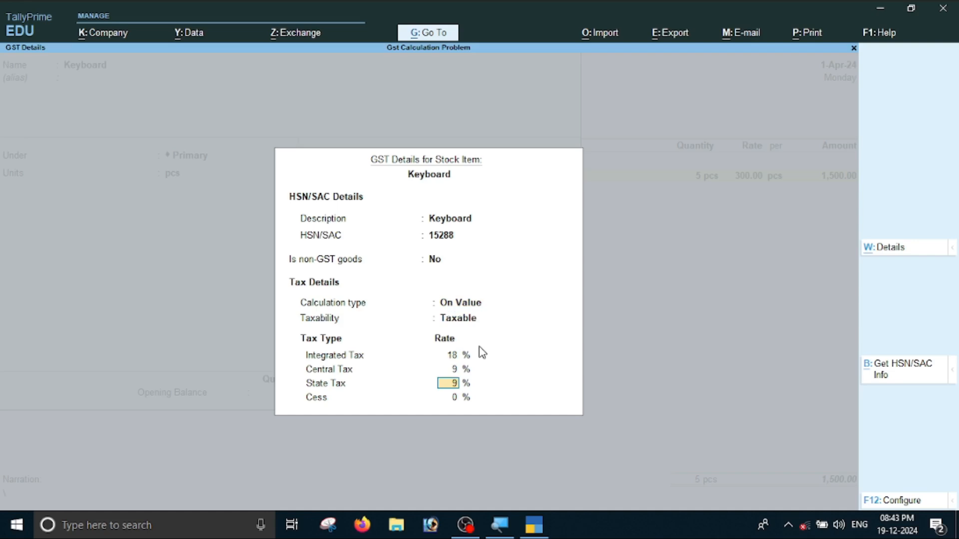
key(Return)
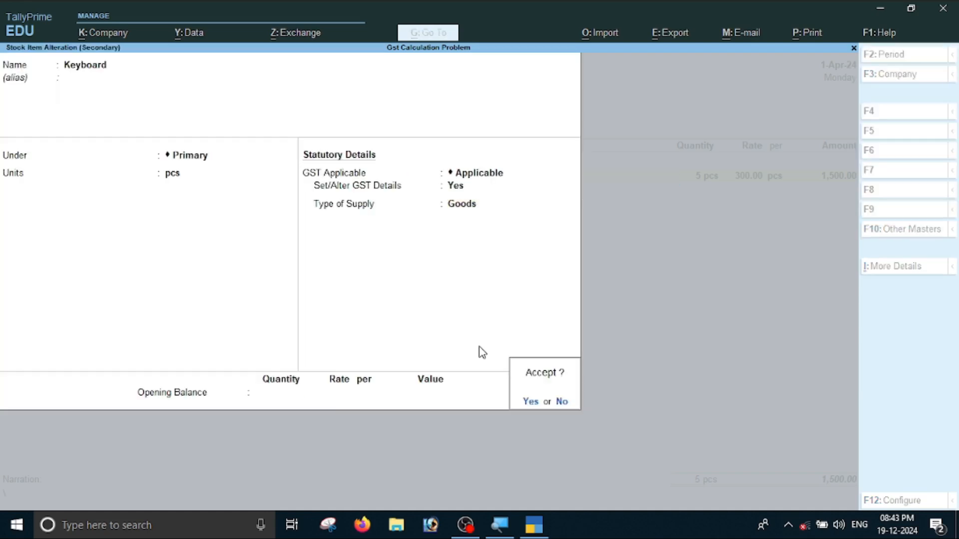
Save the altered Keyboard stock item and the purchase voucher no. 2.
key(Return)
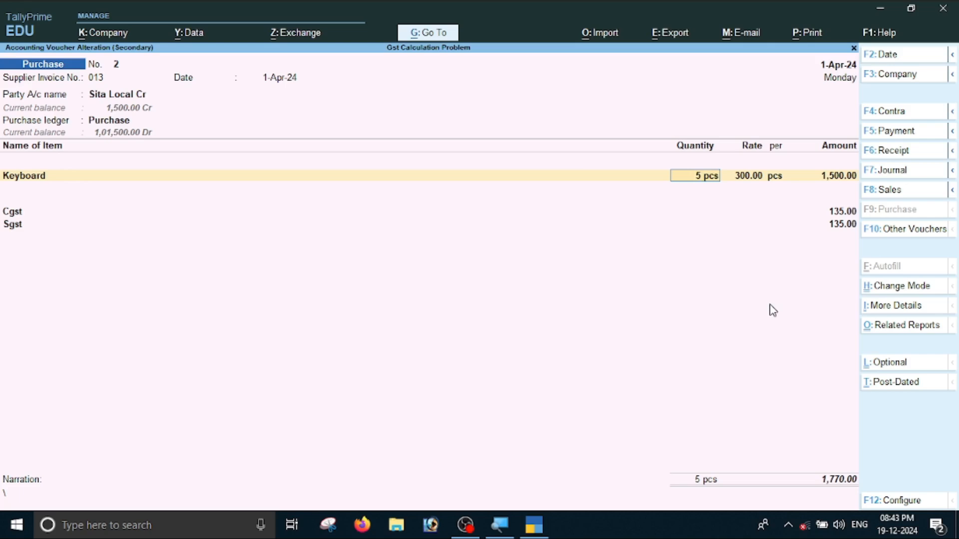
key(ctrl)
key(ctrl+a)
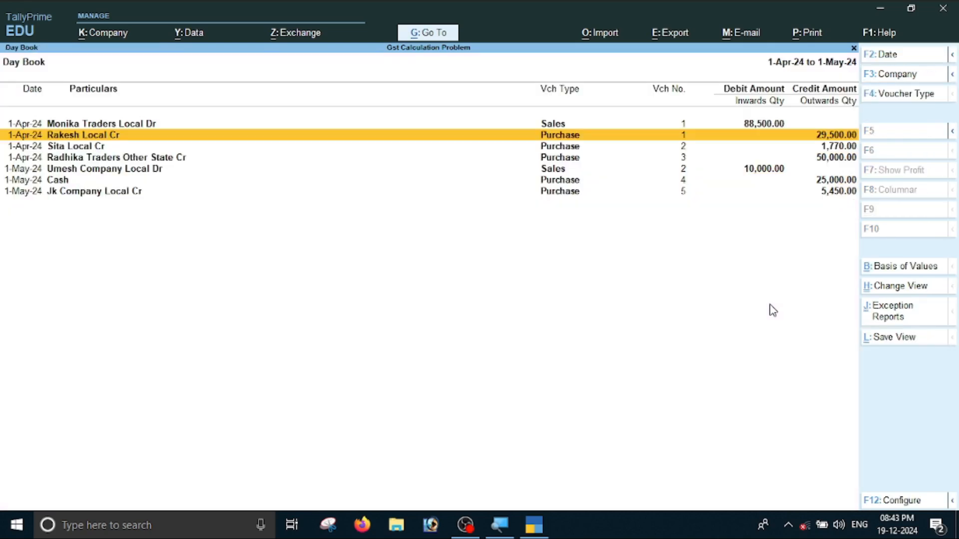
Open purchase voucher no. 3 of Radhika Traders Other State Cr and accept its existing dates and supplier invoice number.
key(Down)
key(Down)
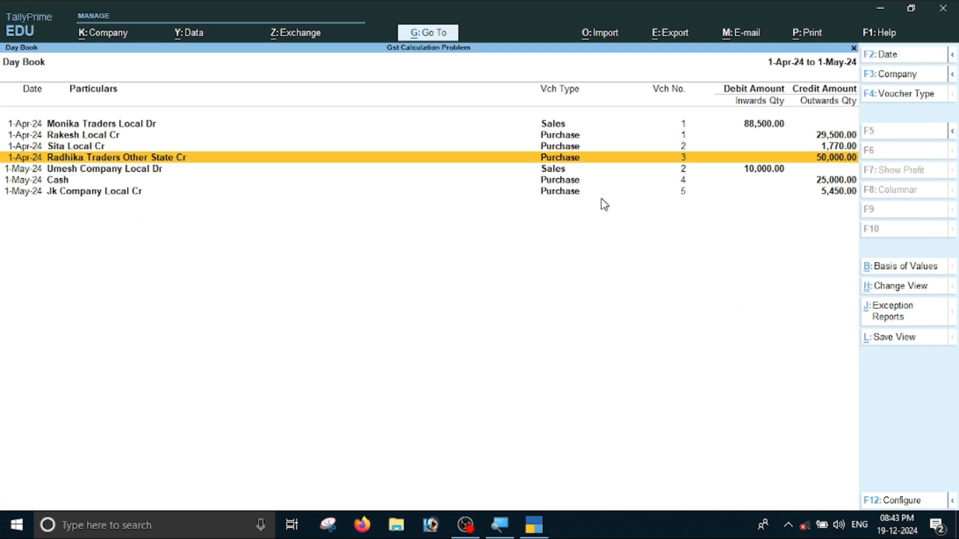
key(Return)
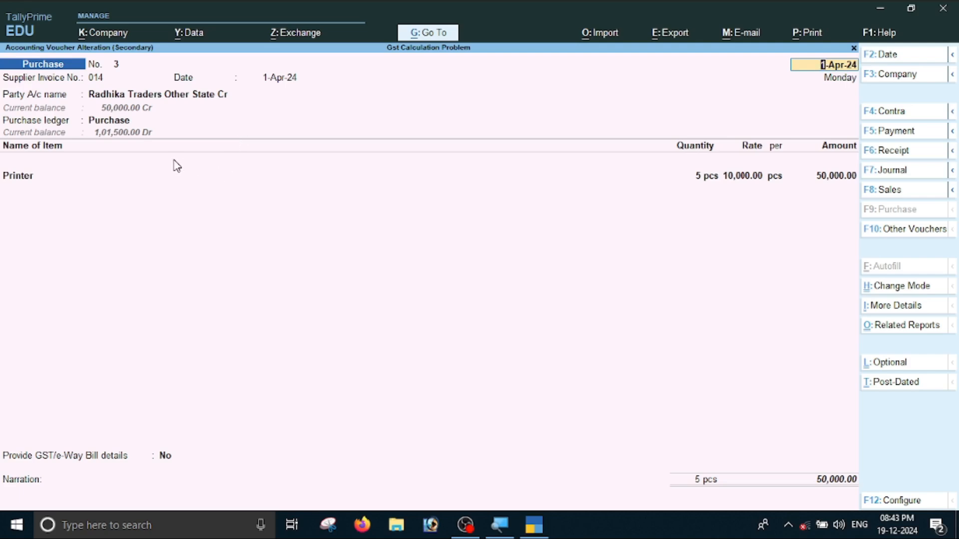
key(Return)
key(Return)
key(Return)
key(Return)
key(Return)
key(Return)
key(Return)
key(Return)
key(Return)
key(Return)
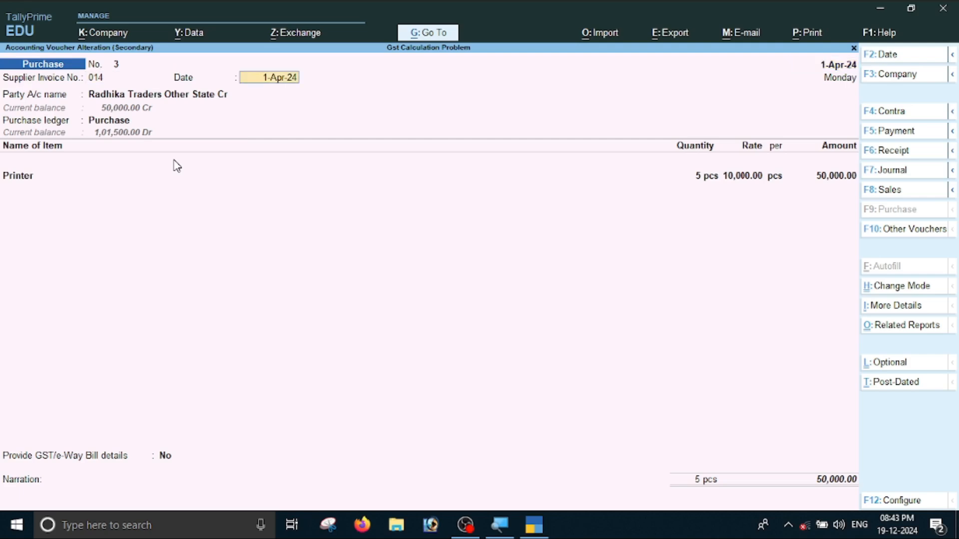
key(Return)
Accept the party account and leave the receipt and order details of purchase voucher no. 3 blank.
key(Return)
key(Return)
key(Return)
key(Return)
key(Return)
key(Return)
key(Return)
key(Return)
key(Return)
key(Return)
key(Return)
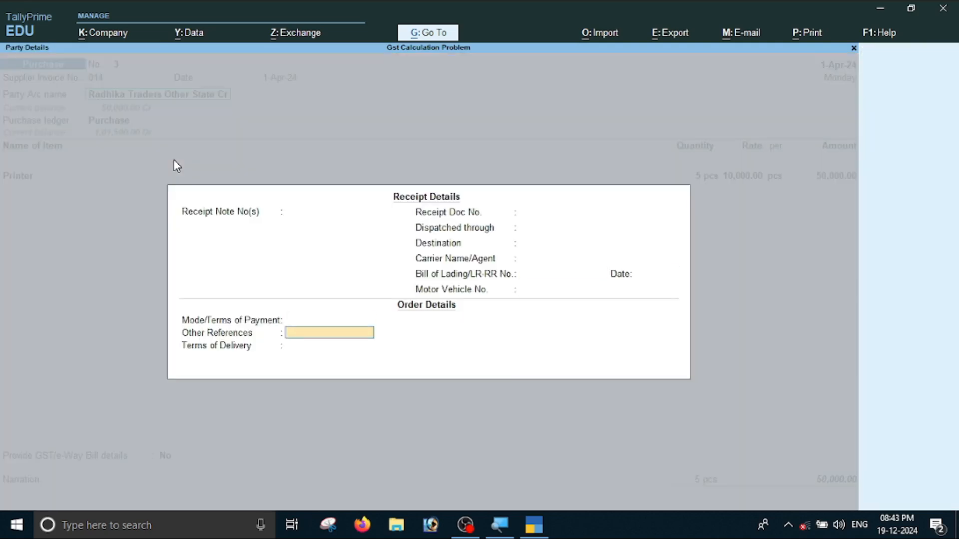
Keep the Purchase ledger and the Printer item details, and add the Igst ledger below the item.
key(Return)
key(Return)
key(Return)
key(Return)
key(Return)
key(Return)
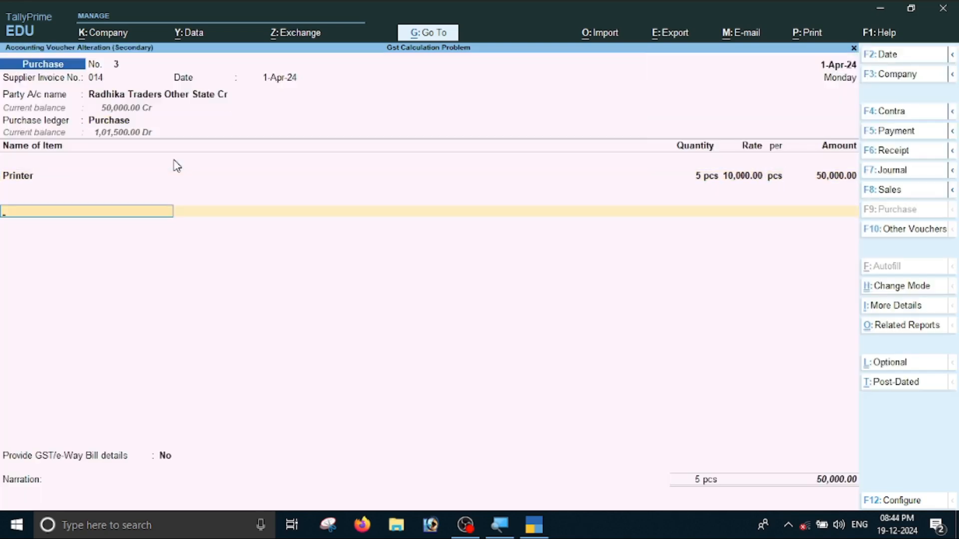
key(Return)
key(Return)
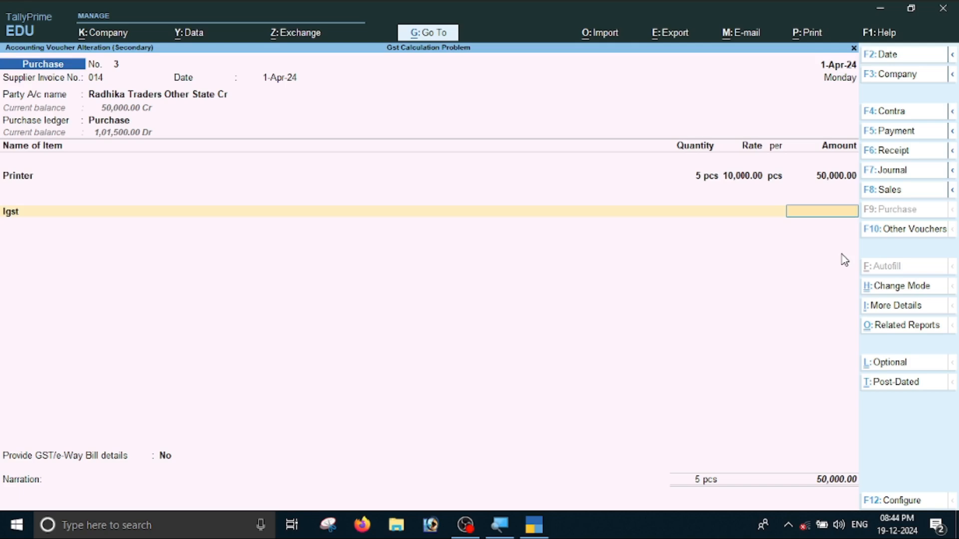
Examine the detailed GST tax analysis of purchase voucher no. 3 for the Printer item, and return to the voucher.
key(alt+a)
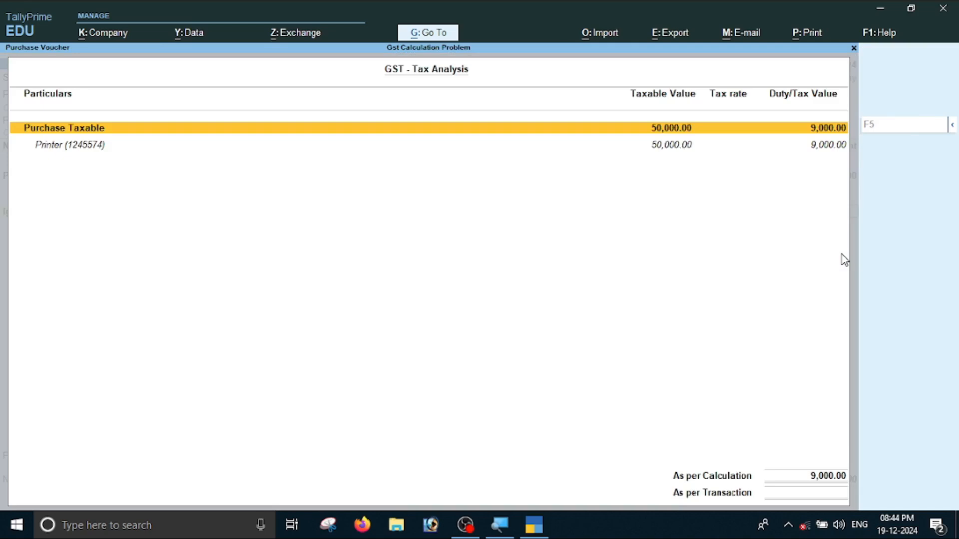
key(alt+F5)
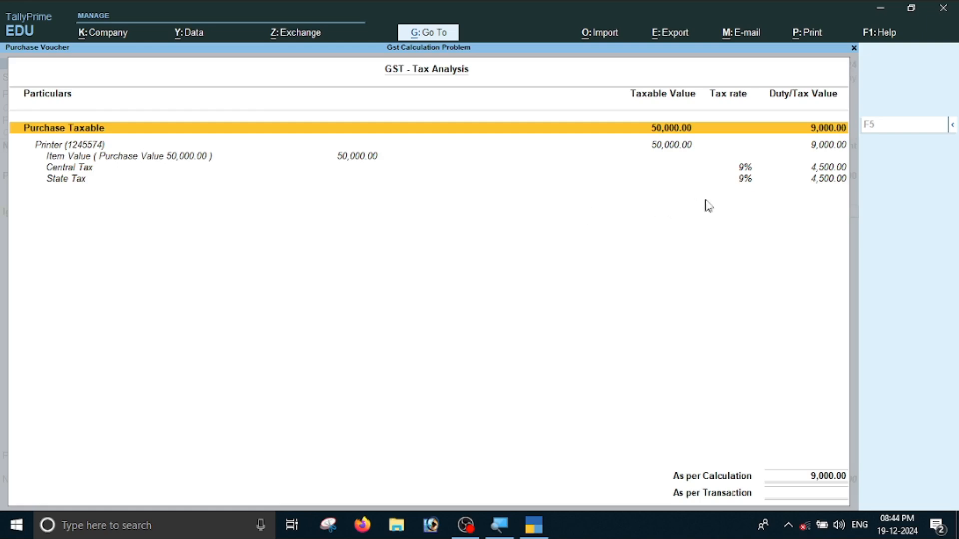
key(Escape)
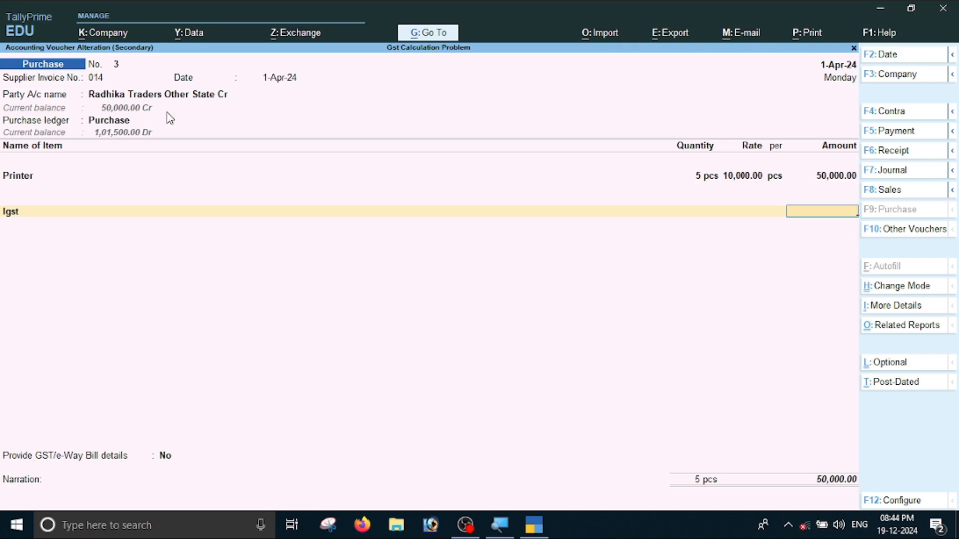
Go back to the party account in purchase voucher no. 3 and open its ledger master for alteration.
key(BackSpace)
key(BackSpace)
key(BackSpace)
key(BackSpace)
key(BackSpace)
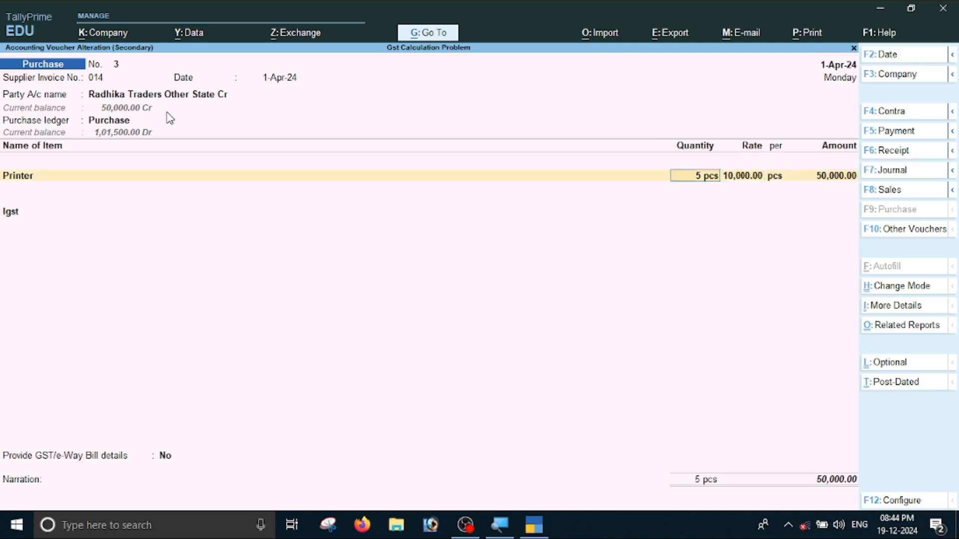
key(BackSpace)
key(BackSpace)
key(BackSpace)
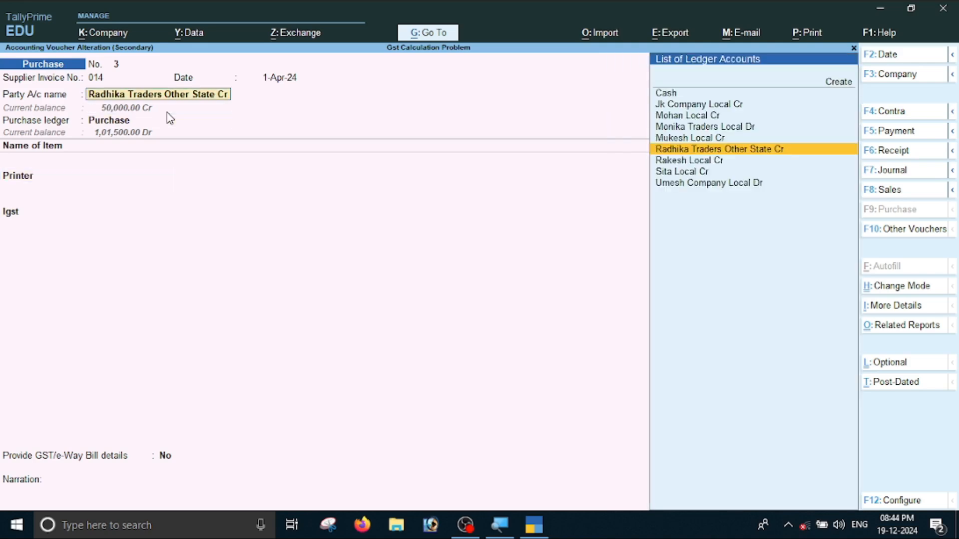
key(ctrl+Return)
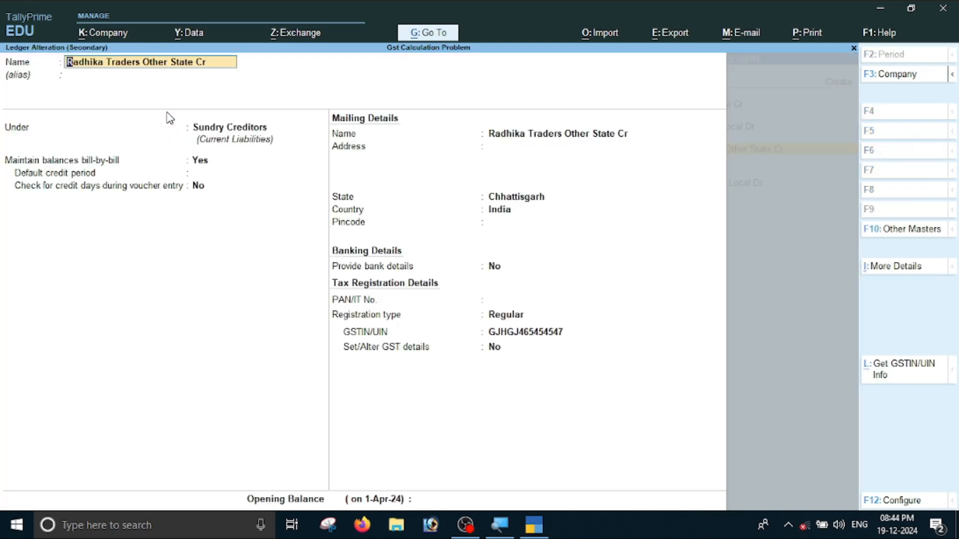
Set the State in the Radhika Traders Other State Cr ledger's mailing details to Assam.
key(Return)
key(Return)
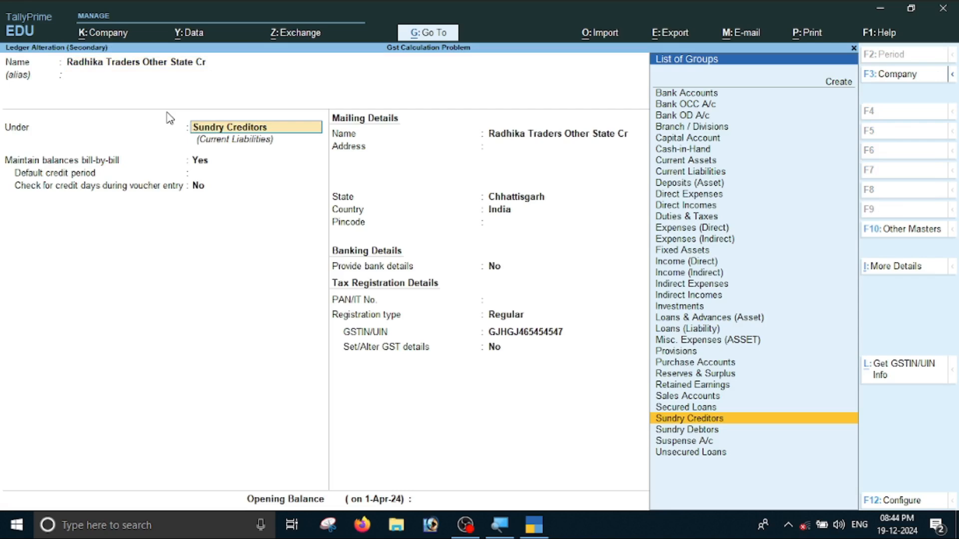
key(Return)
key(Return)
key(Return)
key(Return)
key(Return)
key(Return)
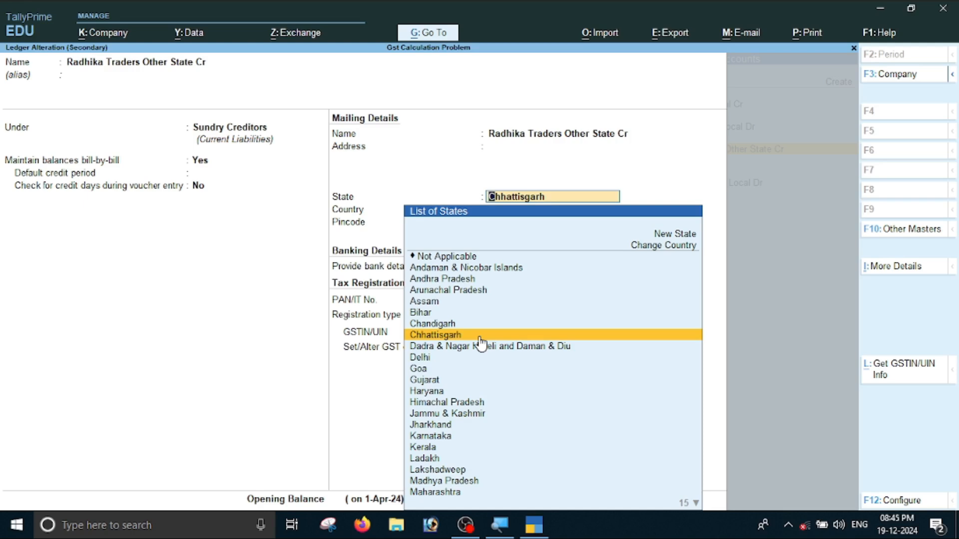
key(Up)
key(Up)
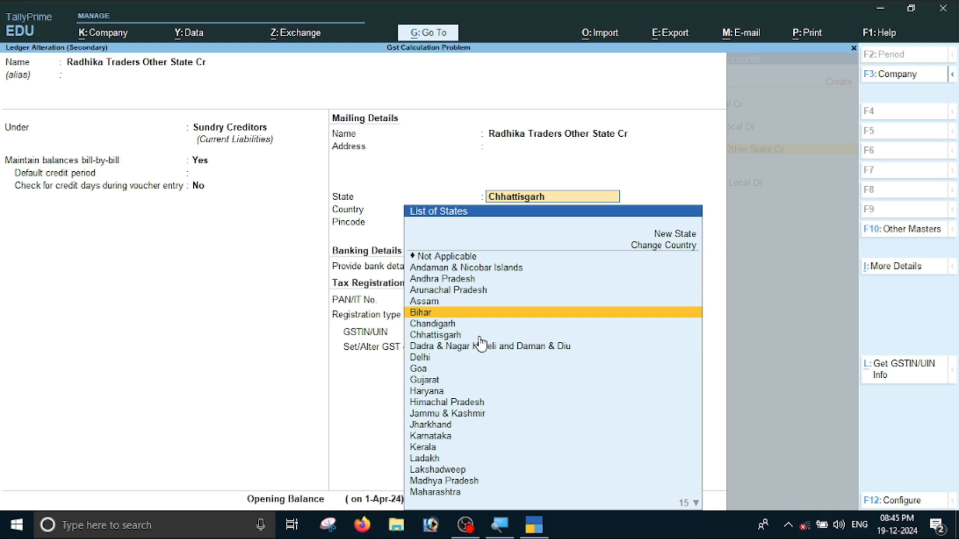
key(Up)
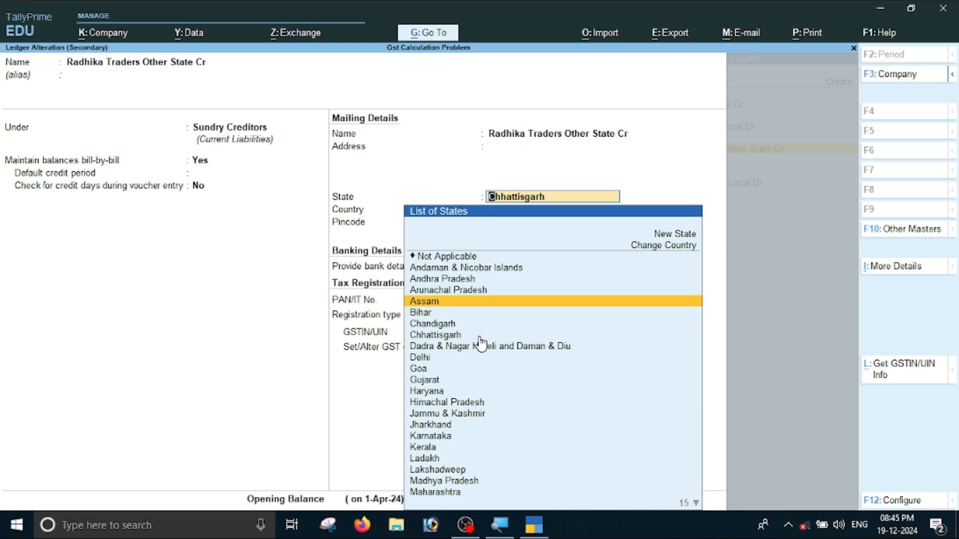
key(Return)
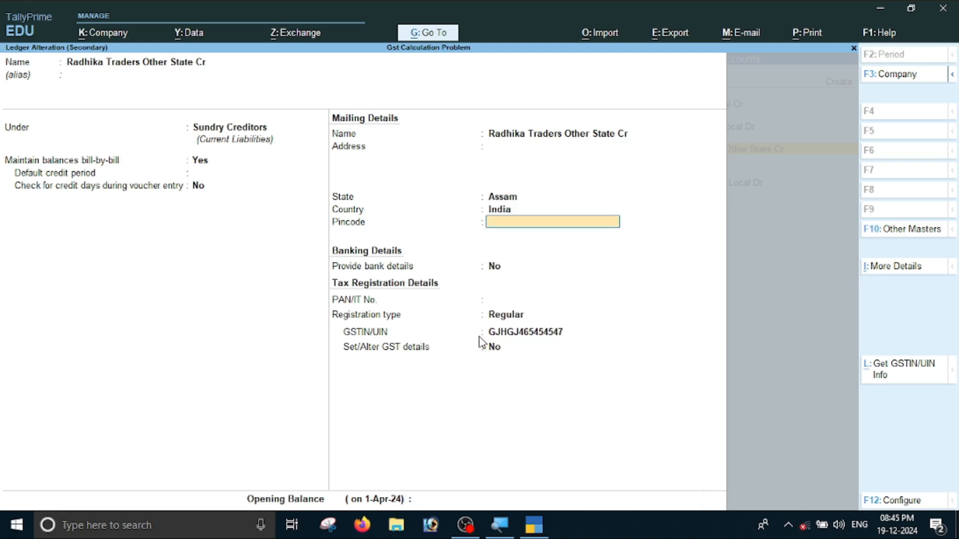
Keep the ledger's banking and tax registration details unchanged and save the altered party ledger.
key(Return)
key(Return)
key(Return)
key(Return)
key(Return)
key(Return)
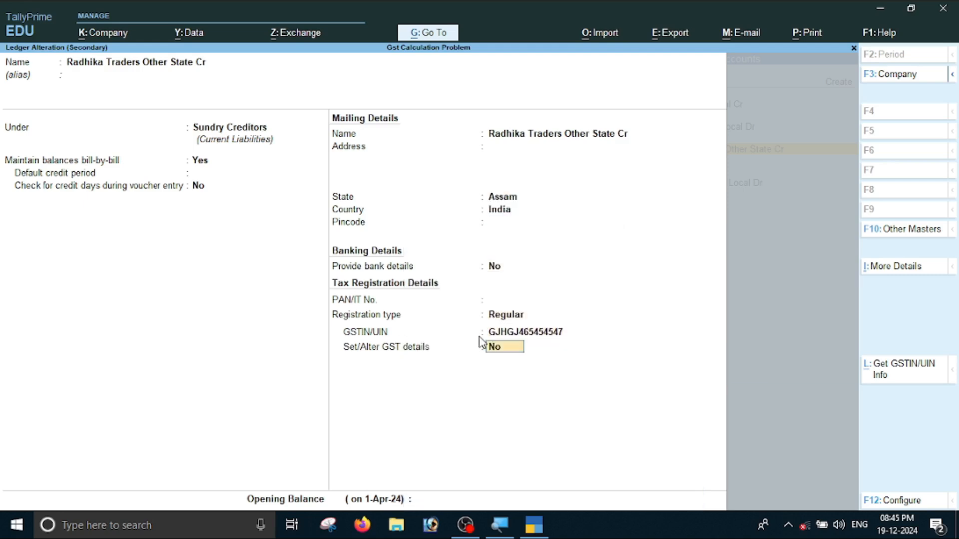
key(Return)
key(Return)
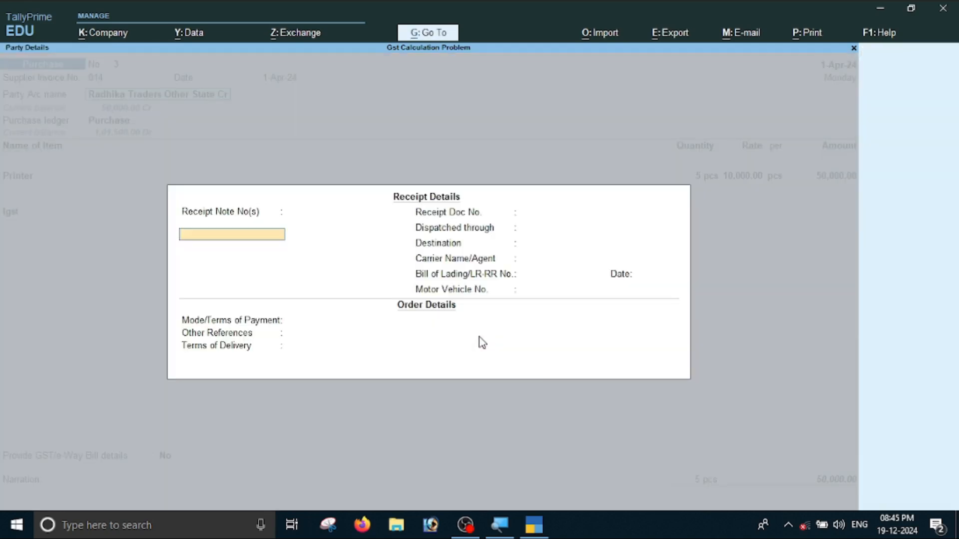
Leave the receipt and order details blank again, and reapply the party details and Purchase ledger in voucher no. 3.
key(Return)
key(Return)
key(Return)
key(Return)
key(Return)
key(Return)
key(Return)
key(Return)
key(Return)
key(Return)
key(Return)
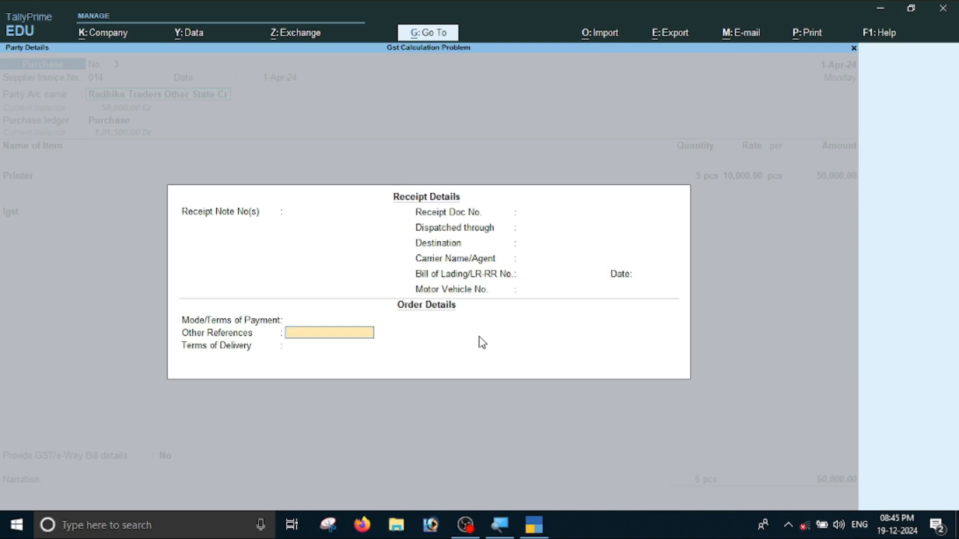
key(Return)
key(Return)
key(Return)
key(Return)
key(Return)
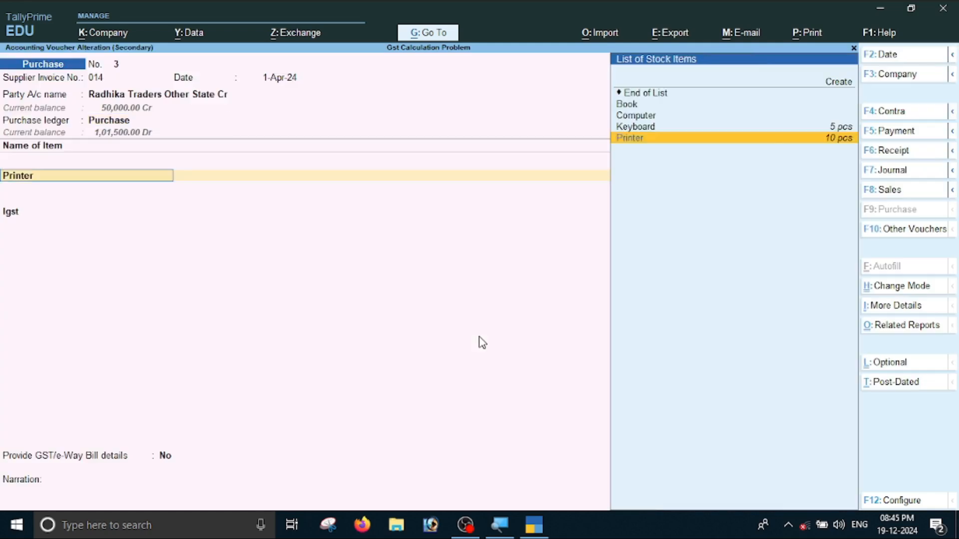
Reapply the Printer line of 5 pcs at 10,000.00 and the Igst ledger in purchase voucher no. 3.
key(Return)
key(Return)
key(Return)
key(Return)
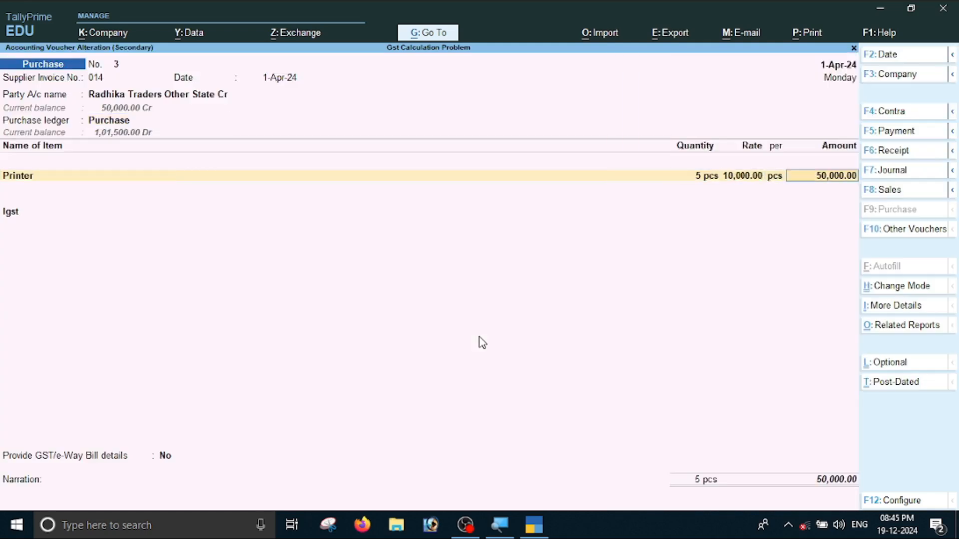
key(Return)
key(Return)
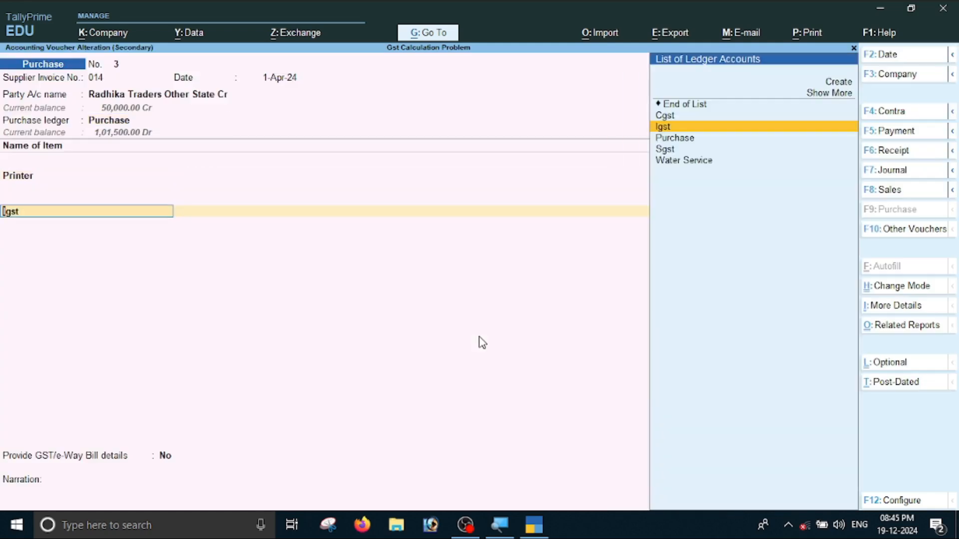
key(Return)
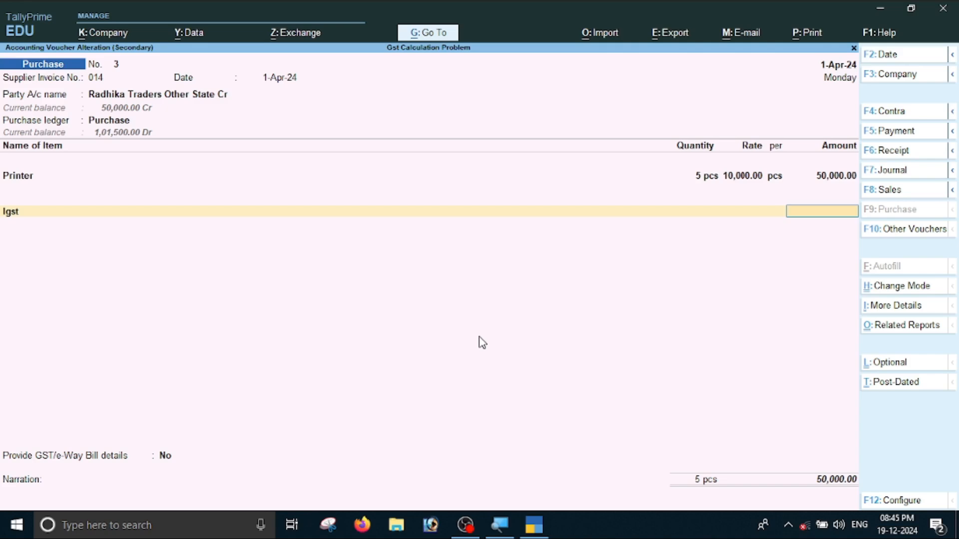
Examine the detailed GST tax analysis of purchase voucher no. 3 and close it.
key(alt+a)
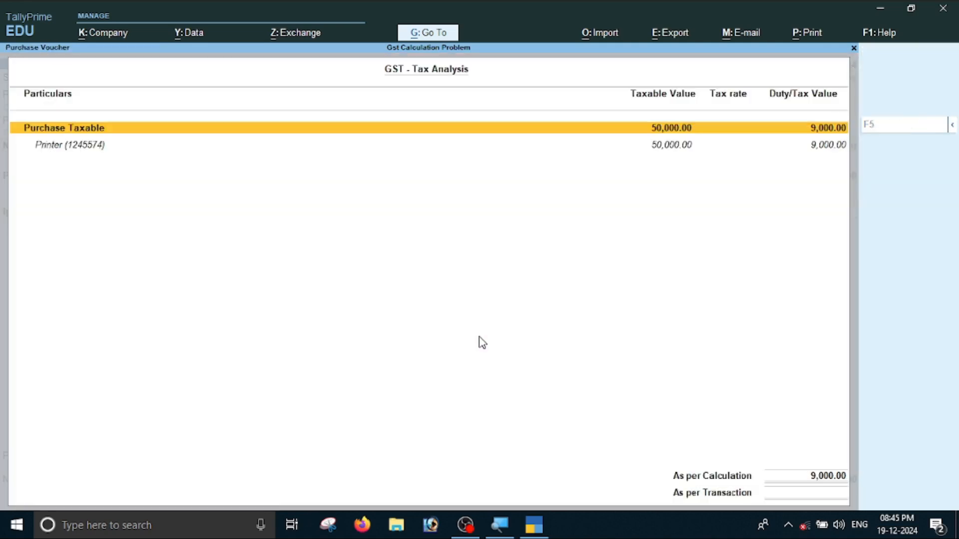
key(F5)
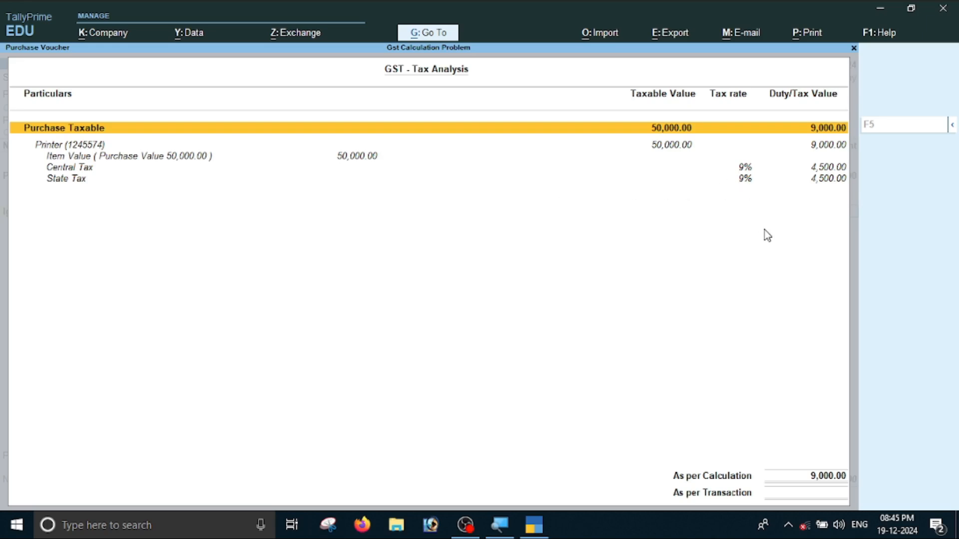
key(Escape)
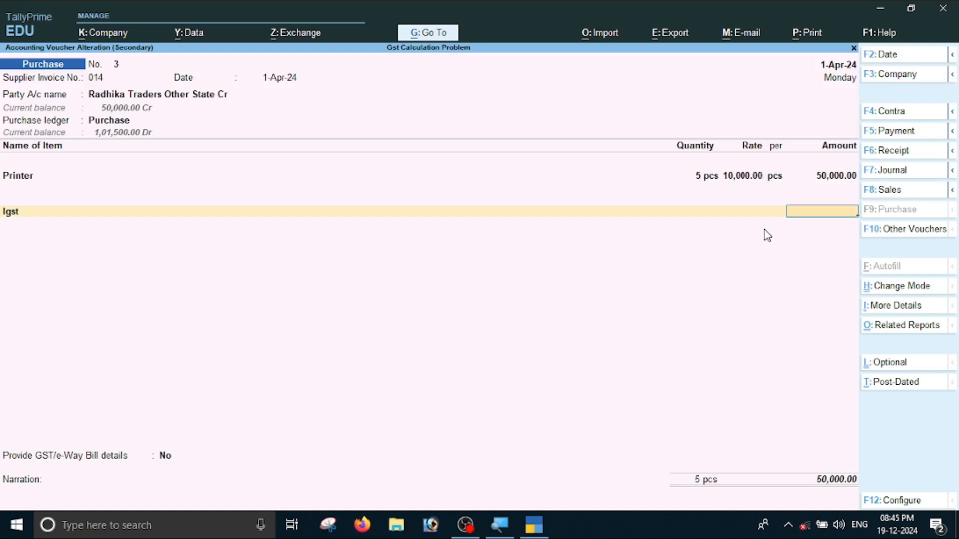
Return to the party account from the Igst line of voucher no. 3 and reopen the Radhika Traders ledger master.
key(BackSpace)
key(BackSpace)
key(BackSpace)
key(BackSpace)
key(BackSpace)
key(BackSpace)
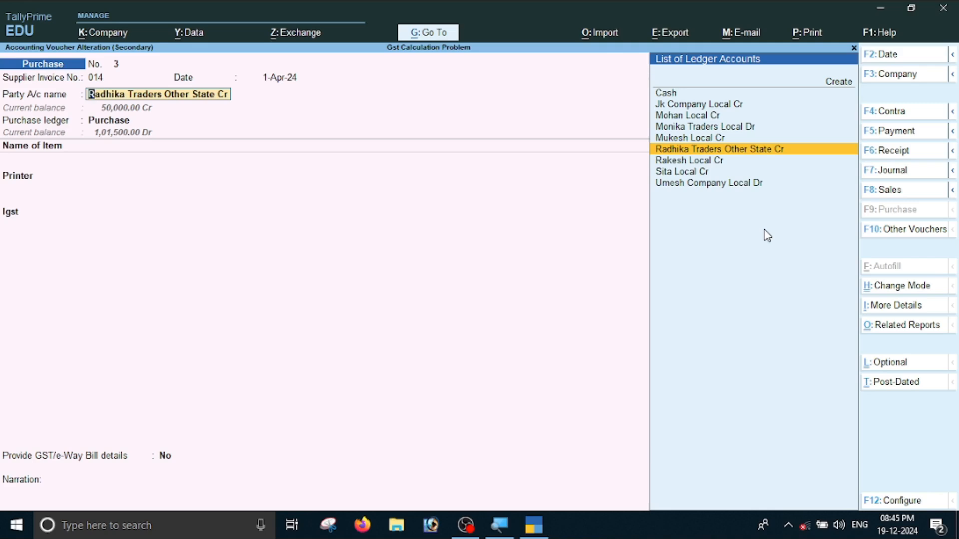
key(ctrl+Return)
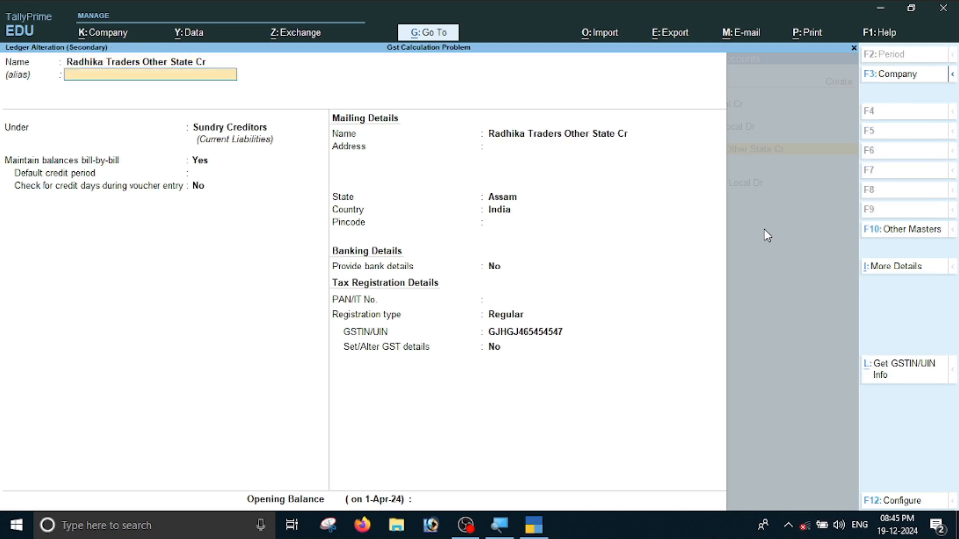
Check the State in the Radhika Traders Other State Cr ledger's mailing details and keep Assam selected.
key(Return)
key(Return)
key(Return)
key(Return)
key(Return)
key(Return)
key(Return)
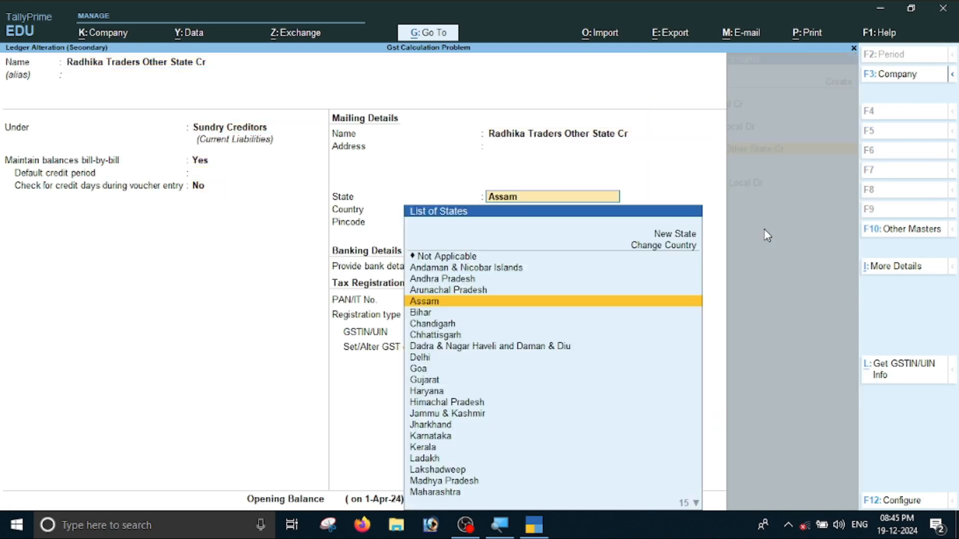
key(Return)
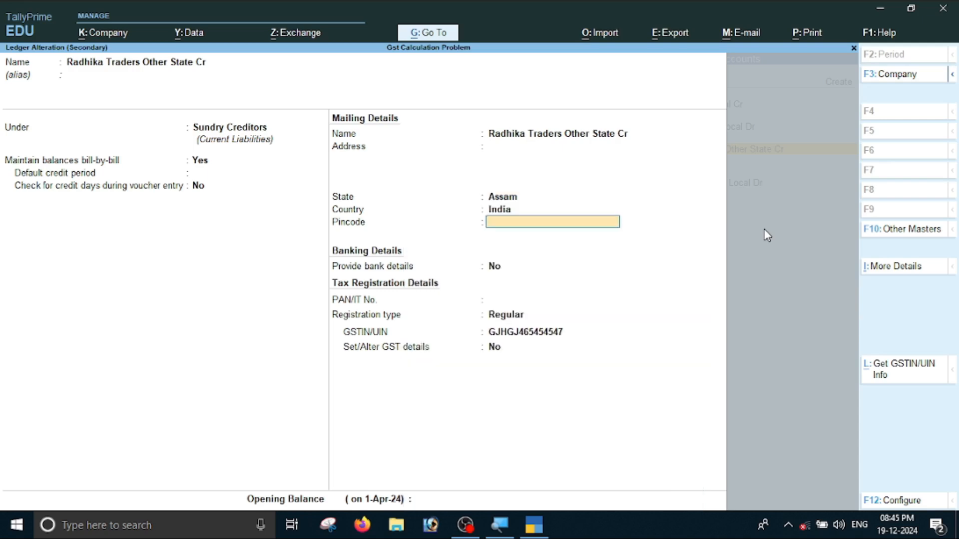
Go through the ledger's pincode, bank, tax registration and opening balance fields without edits and accept the ledger.
key(Return)
key(Return)
key(Return)
key(Return)
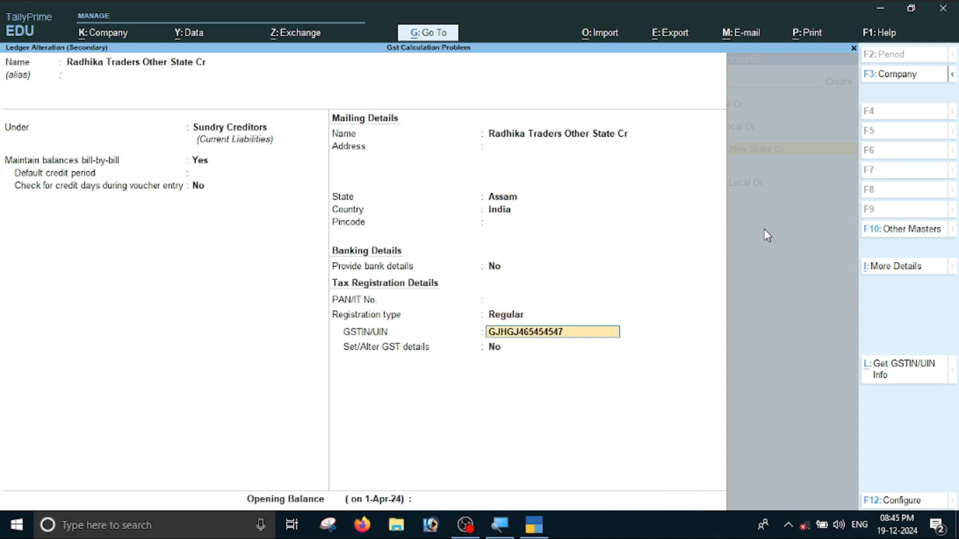
key(Return)
key(Return)
key(Return)
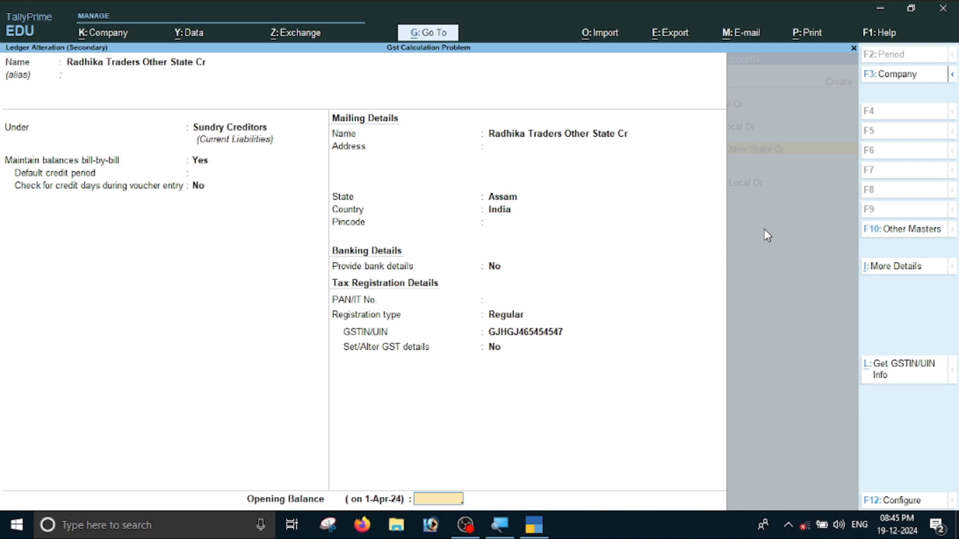
key(Return)
key(Return)
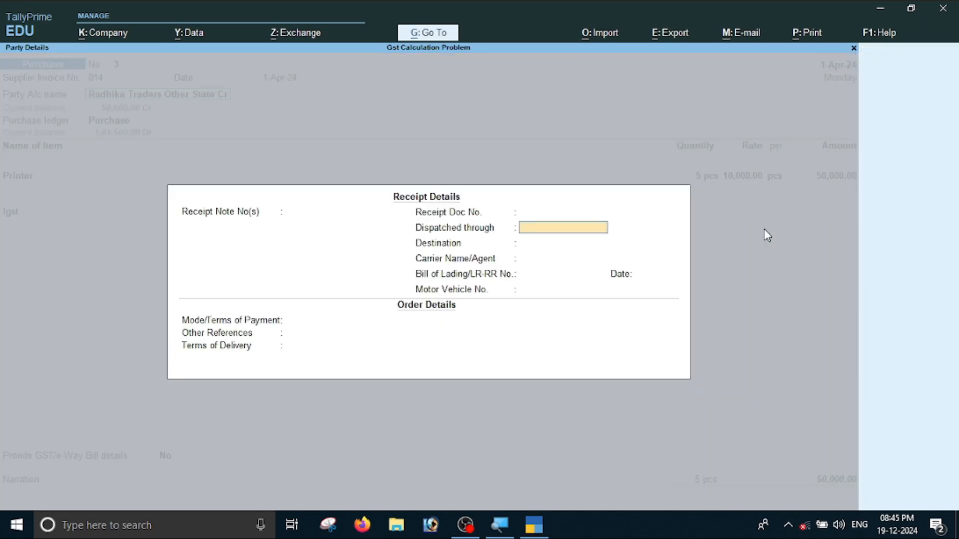
Leave all receipt and order details blank and proceed to the party details of voucher no. 3.
key(Return)
key(Return)
key(Return)
key(Return)
key(Return)
key(Return)
key(Return)
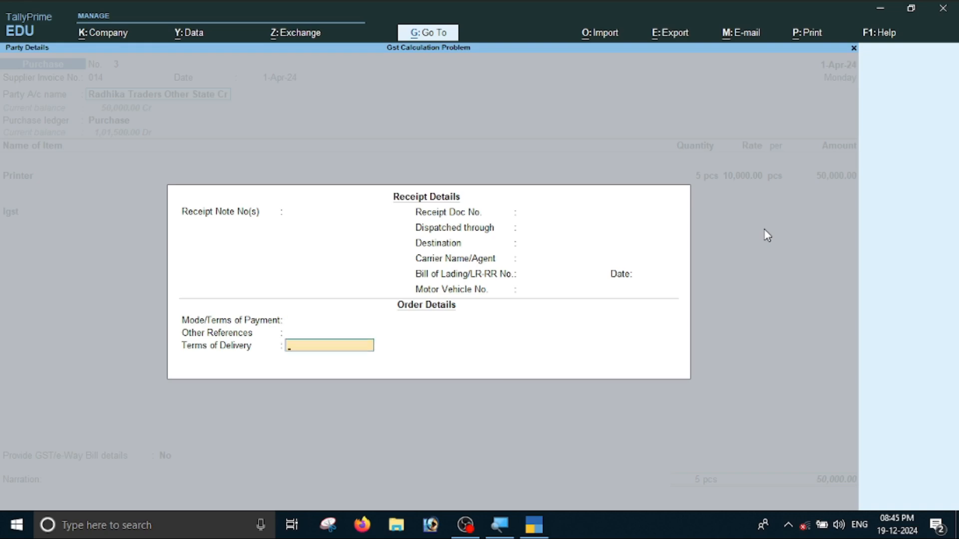
key(Return)
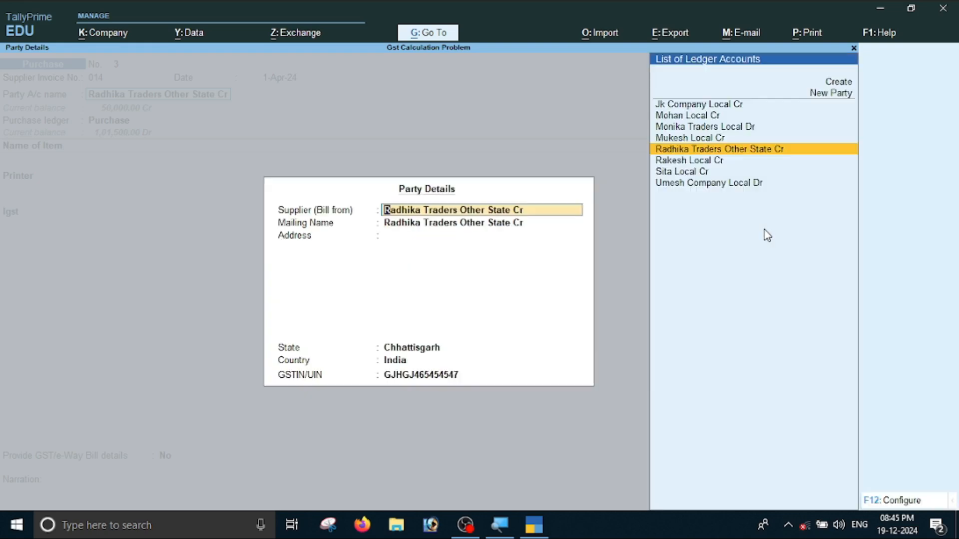
Set the State in the party details of purchase voucher no. 3 to Assam.
key(Return)
key(Return)
key(Return)
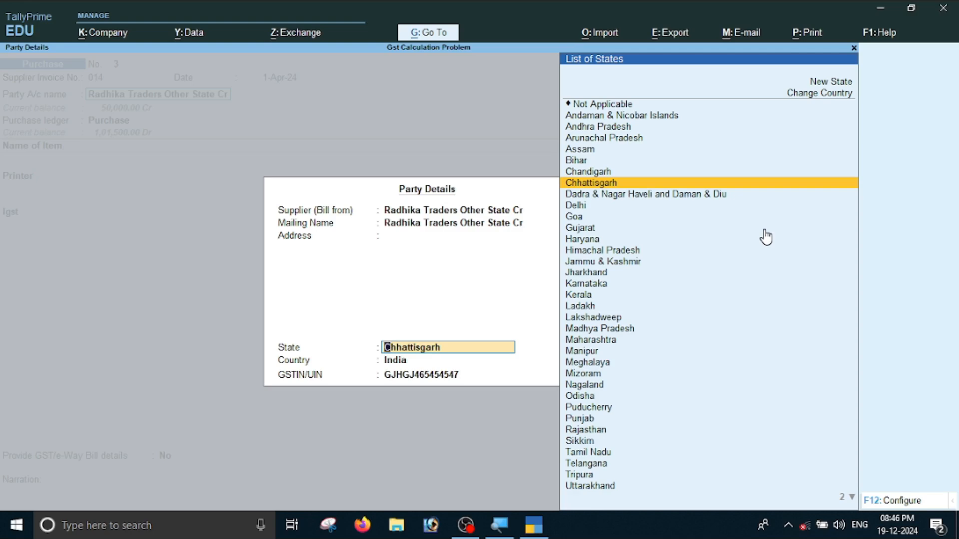
key(Up)
key(Up)
key(Up)
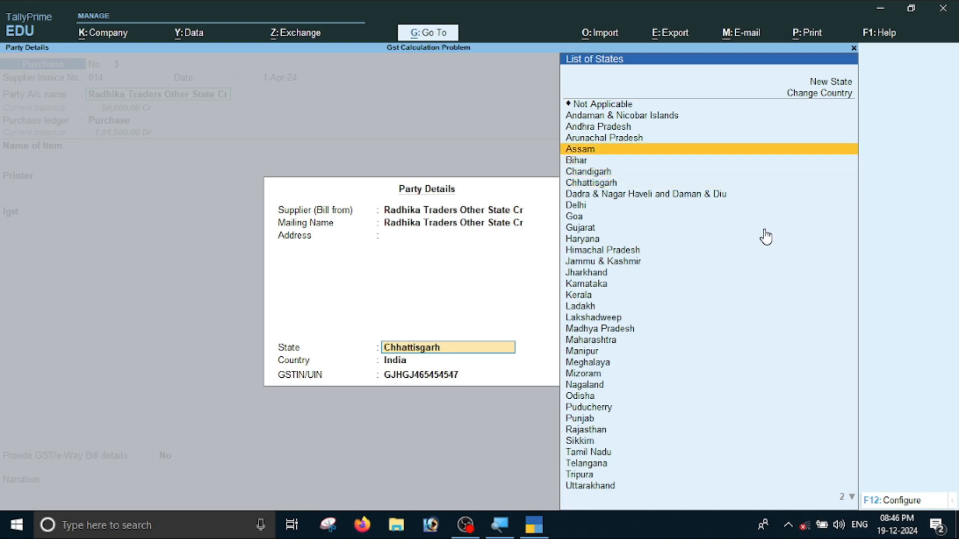
key(Return)
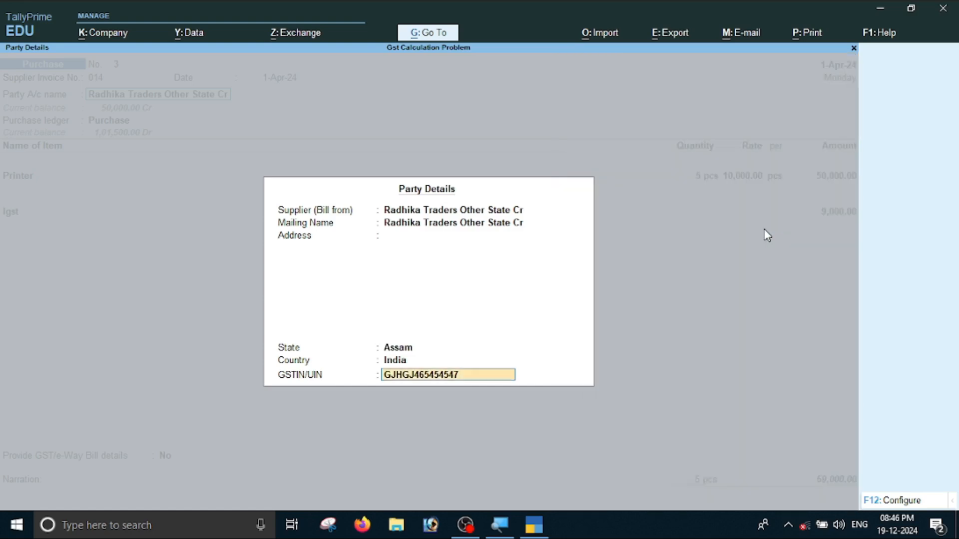
Accept the party details, Purchase ledger and Printer line of voucher no. 3, continuing to the Igst amount.
key(Return)
key(Return)
key(Return)
key(Return)
key(Return)
key(Return)
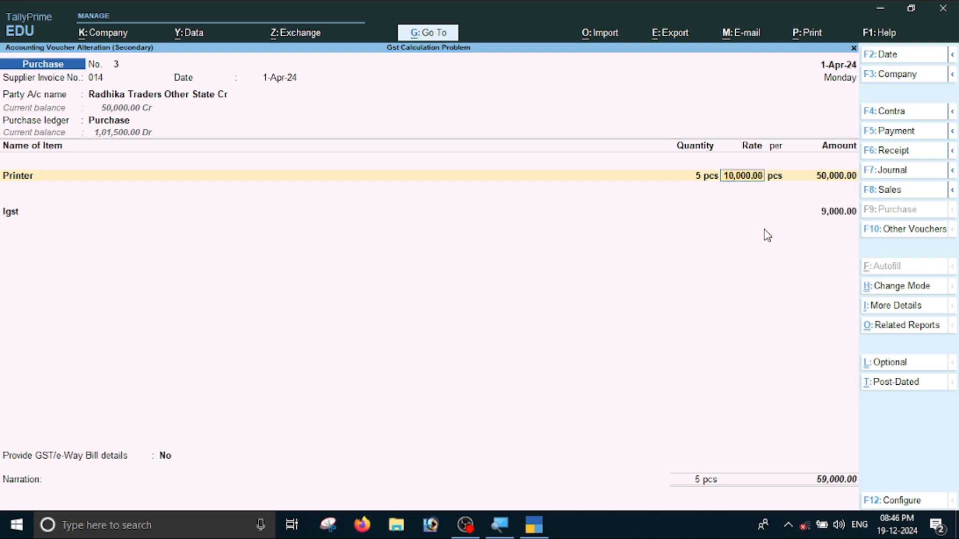
key(Return)
key(Return)
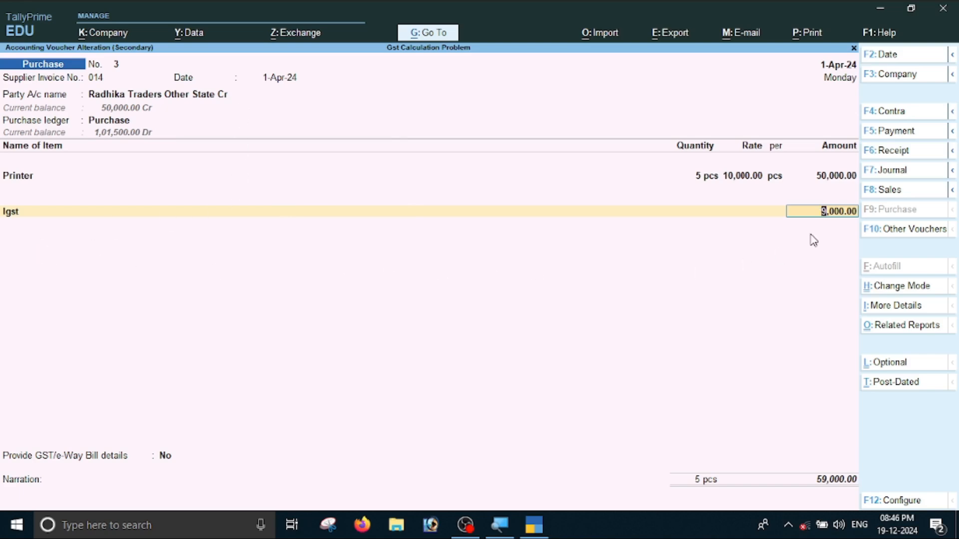
Save purchase voucher no. 3 and open the Umesh Company Local Dr sales voucher no. 2 from the Day Book.
key(ctrl)
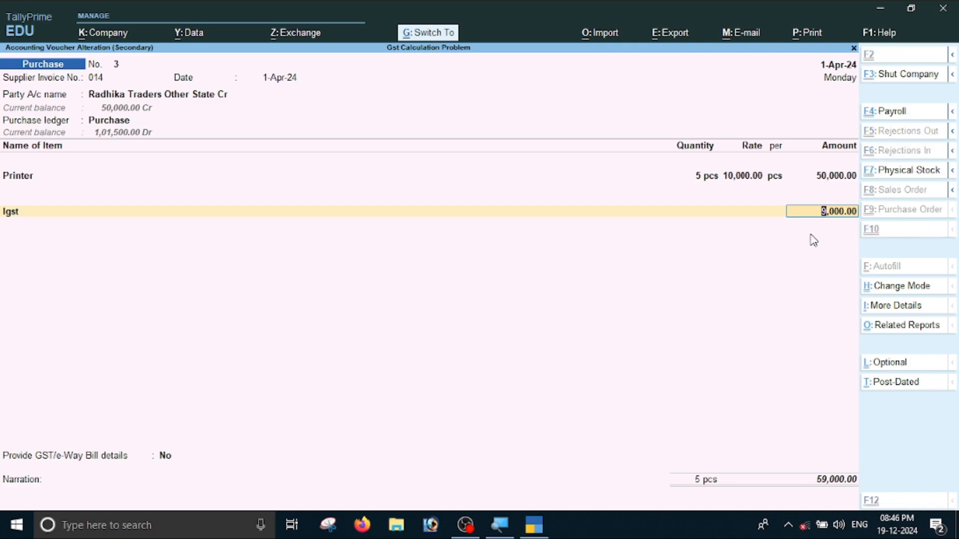
key(ctrl+a)
key(Down)
key(Down)
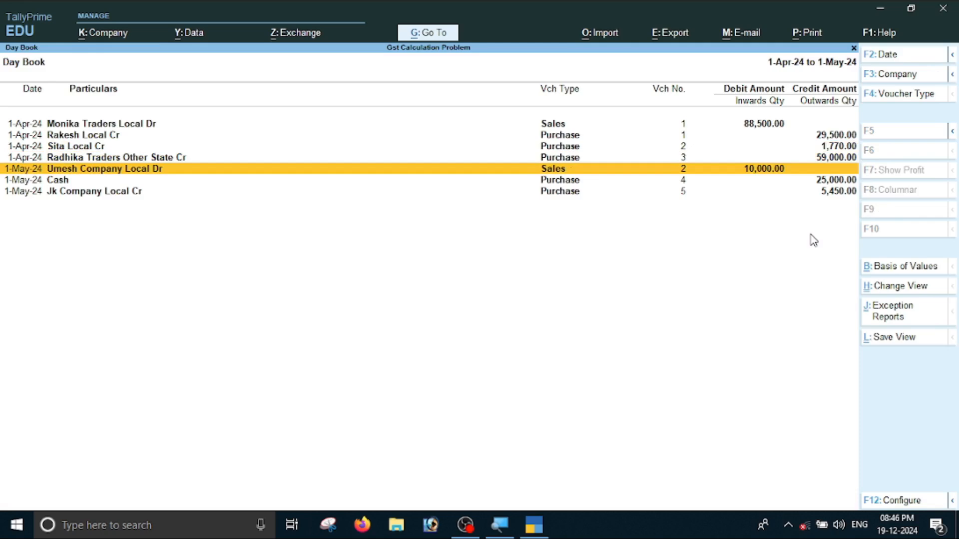
key(Return)
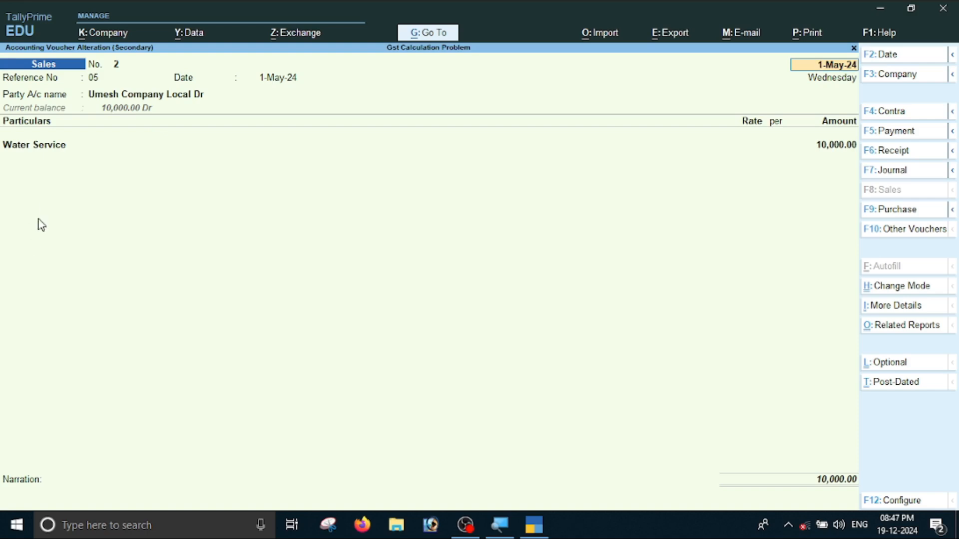
Keep the voucher date, reference no. 05 and reference date in sales voucher no. 2, continuing to the party account.
key(Return)
key(Return)
key(Return)
key(Return)
key(Return)
key(Return)
key(Return)
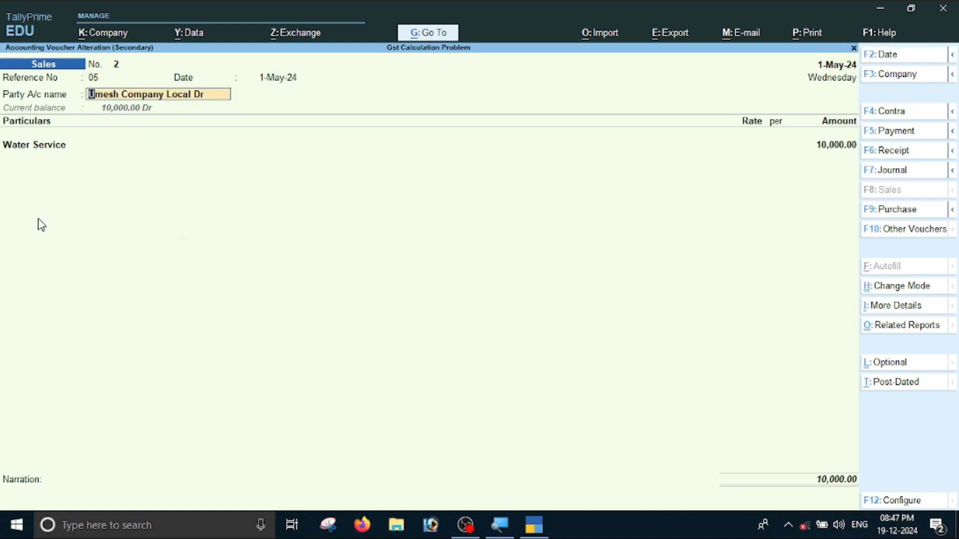
Keep Umesh Company Local Dr as the party and leave the dispatch and order details blank.
key(Return)
key(Return)
key(Return)
key(Return)
key(Return)
key(Return)
key(Return)
key(Return)
key(Return)
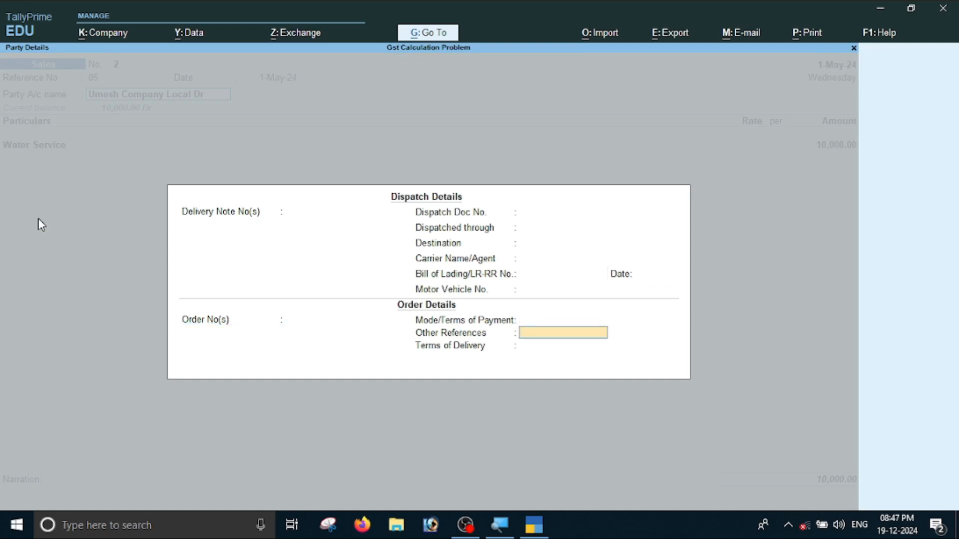
key(Return)
key(Return)
Accept the party details and keep the Water Service ledger in sales voucher no. 2.
key(Return)
key(Return)
key(Return)
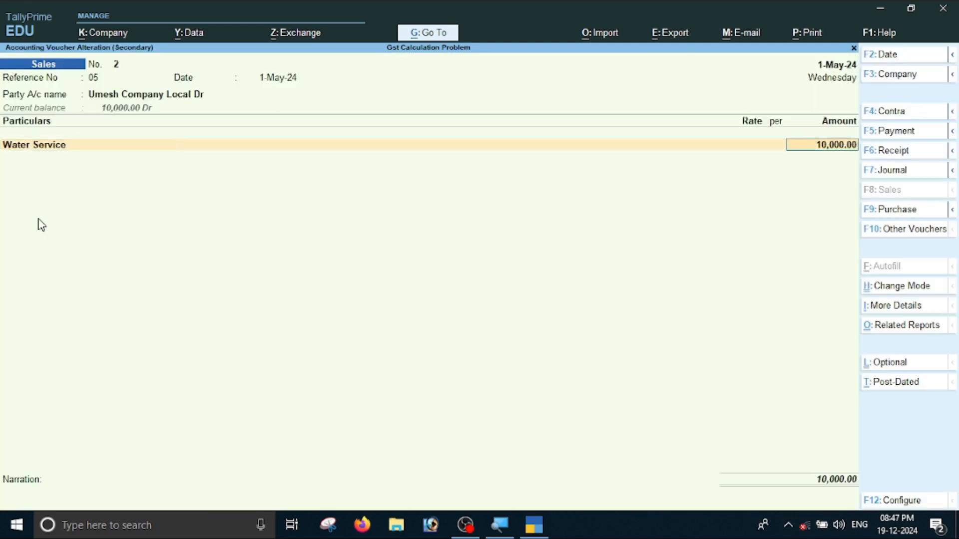
Add the Cgst and Sgst ledgers without amounts below Water Service and end the ledger list.
text(C)
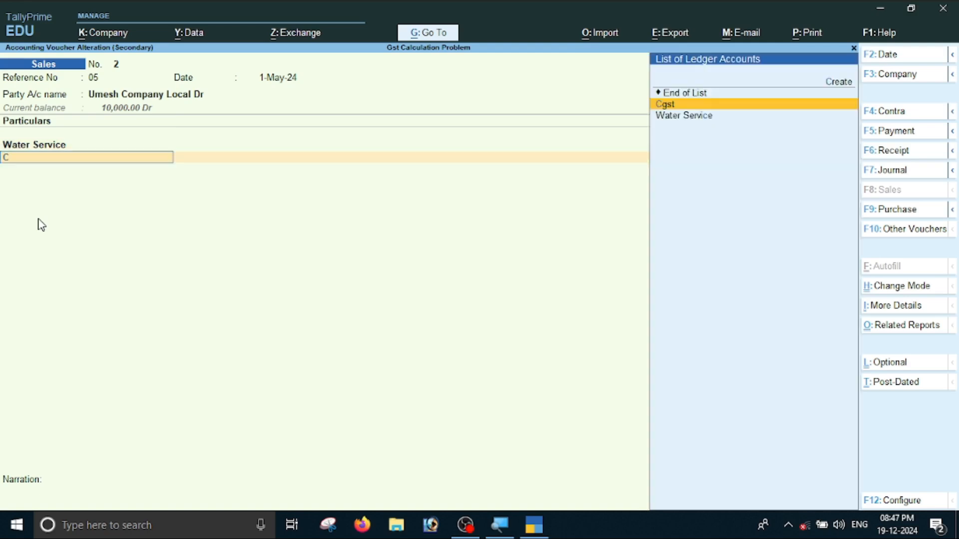
key(Return)
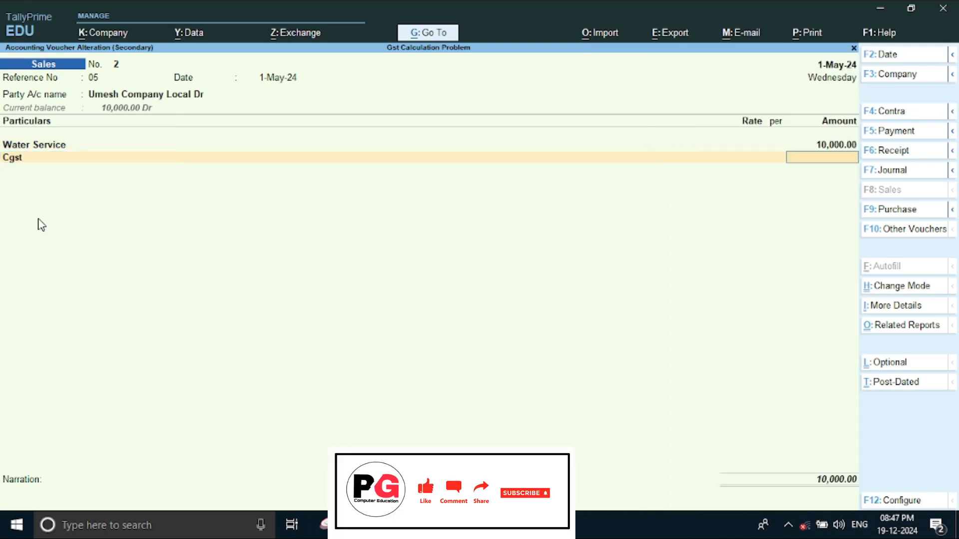
key(Return)
text(S)
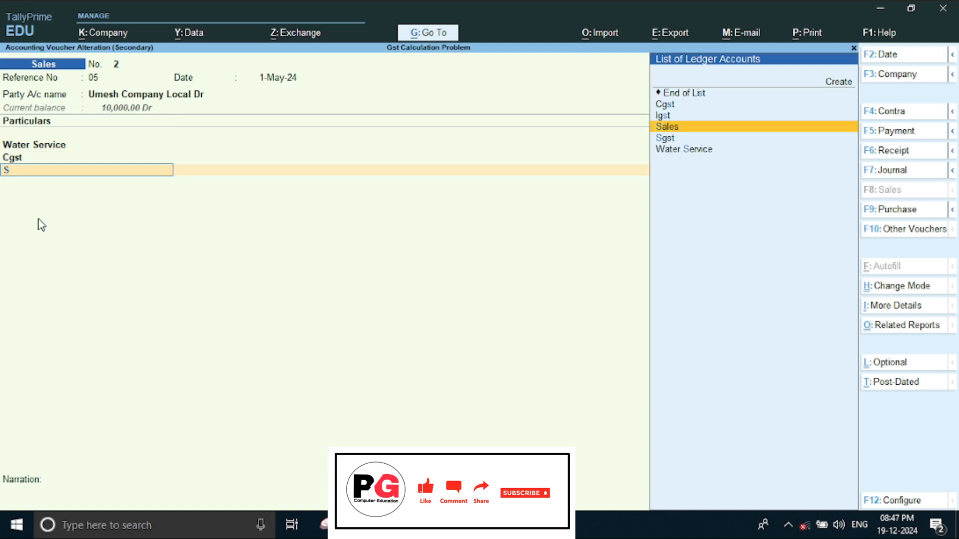
key(Down)
key(Down)
key(Up)
key(Return)
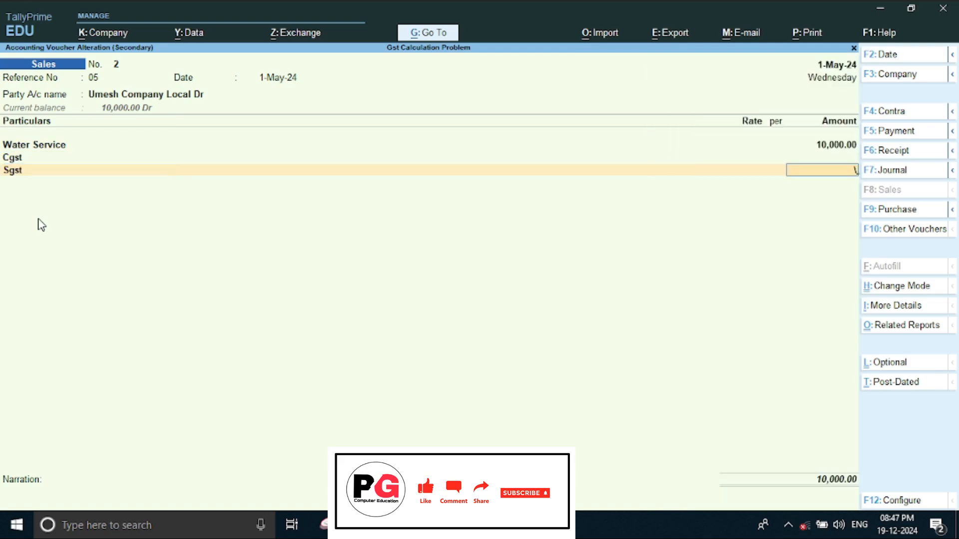
key(Return)
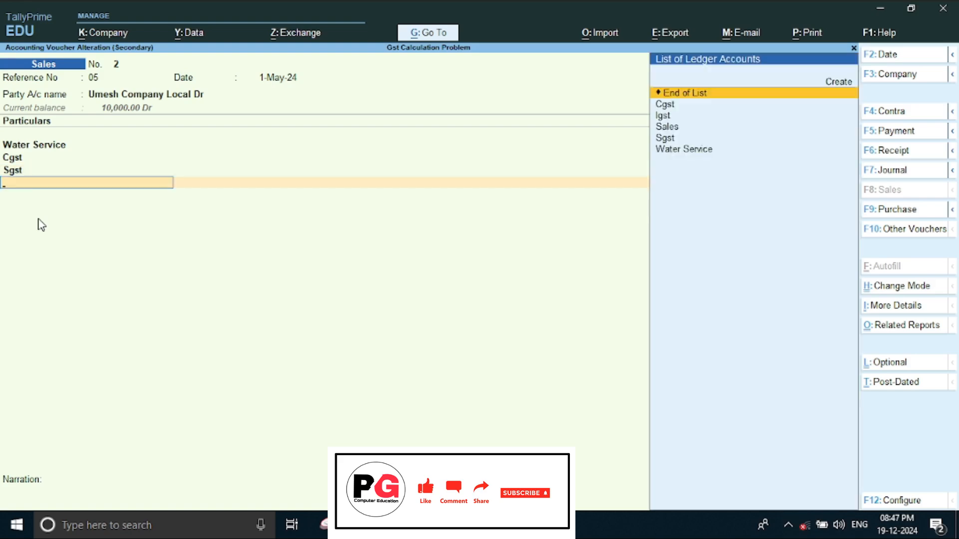
key(Return)
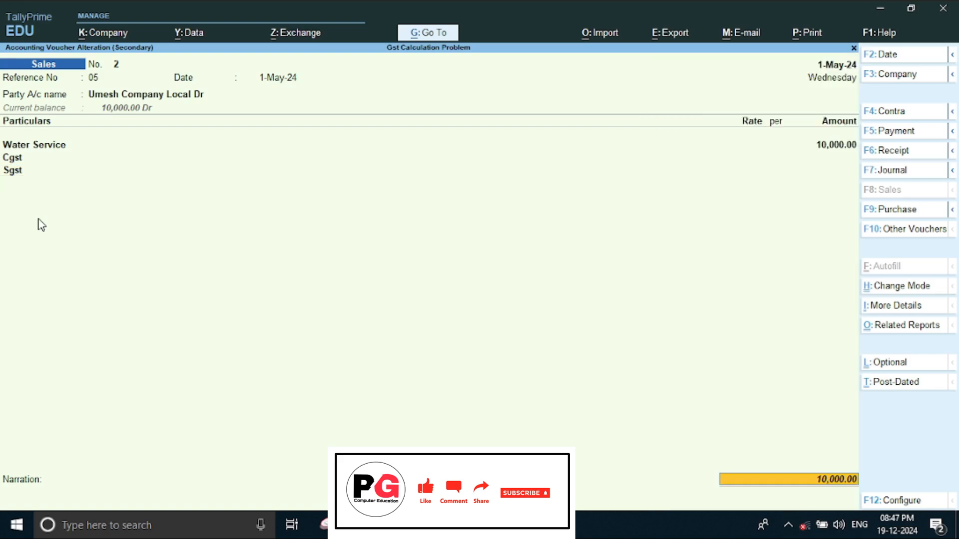
Try to view the tax analysis of sales voucher no. 2 and go back to its party account.
key(alt+a)
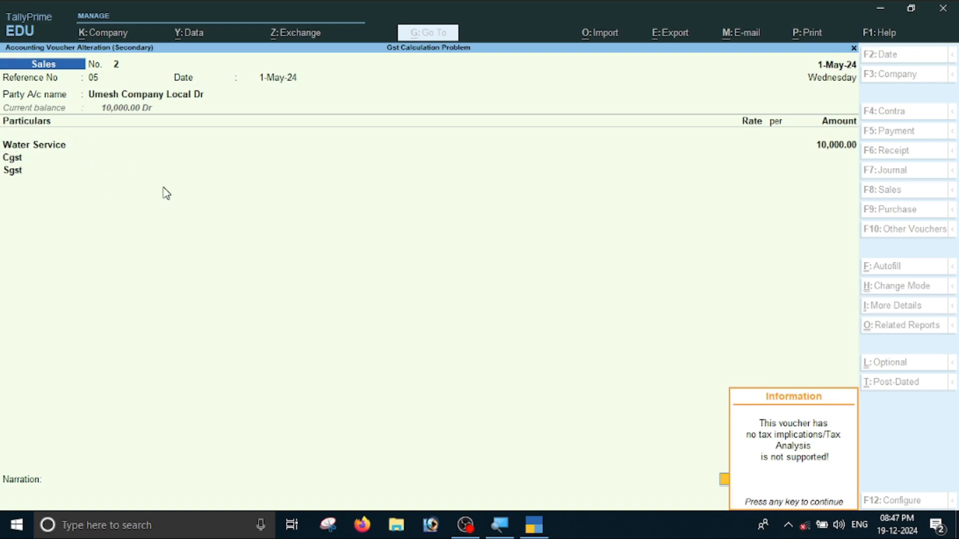
key(Escape)
key(BackSpace)
key(BackSpace)
key(BackSpace)
key(BackSpace)
key(BackSpace)
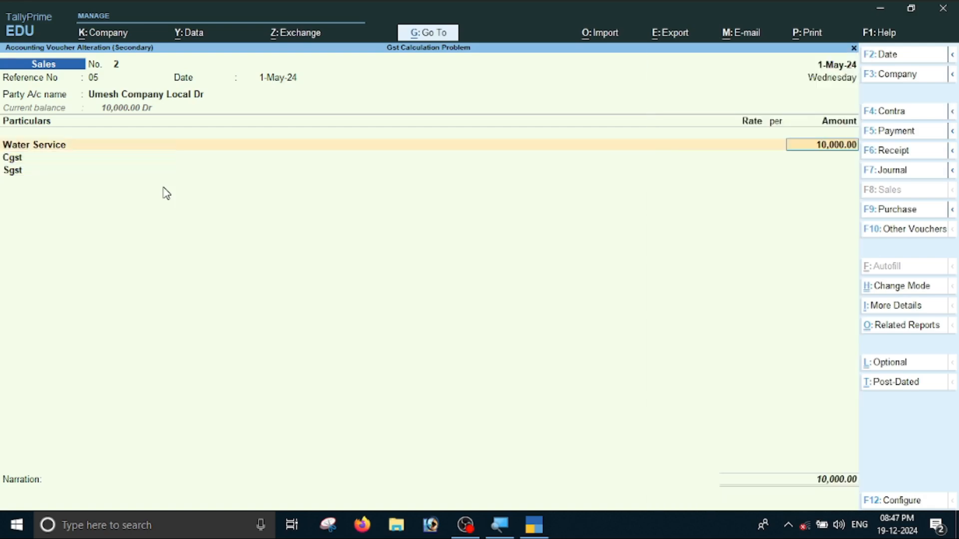
key(BackSpace)
key(BackSpace)
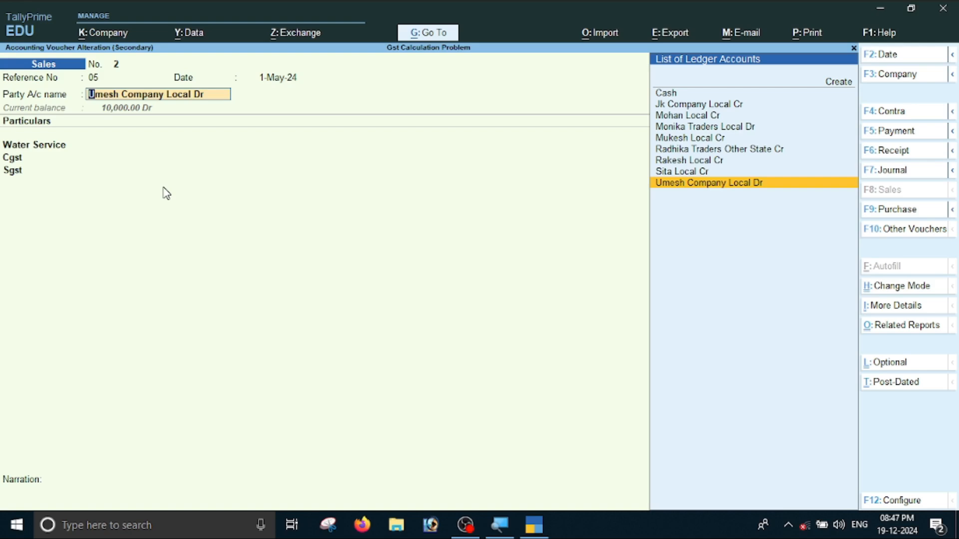
Review the Umesh Company Local Dr ledger's group, state and GST registration settings and accept it without changes.
key(ctrl+Return)
key(Return)
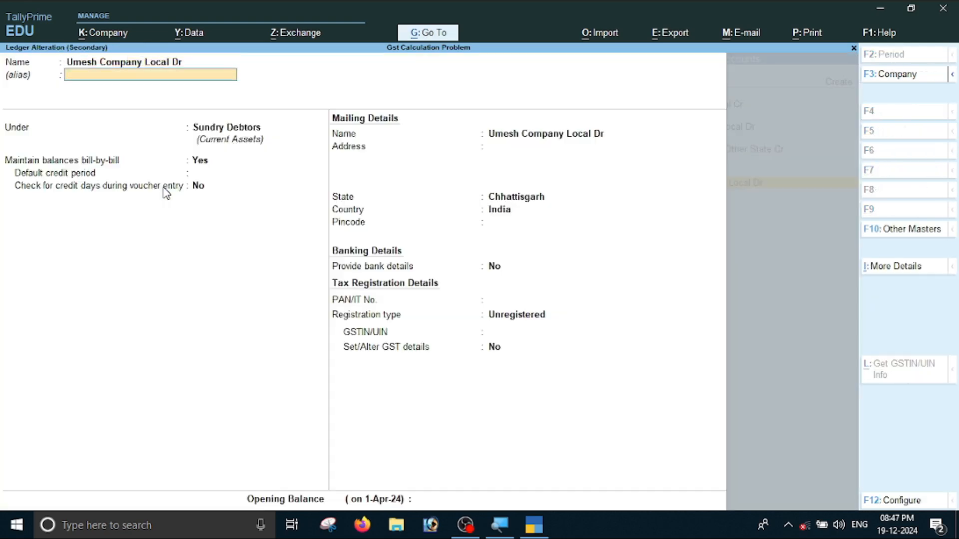
key(Return)
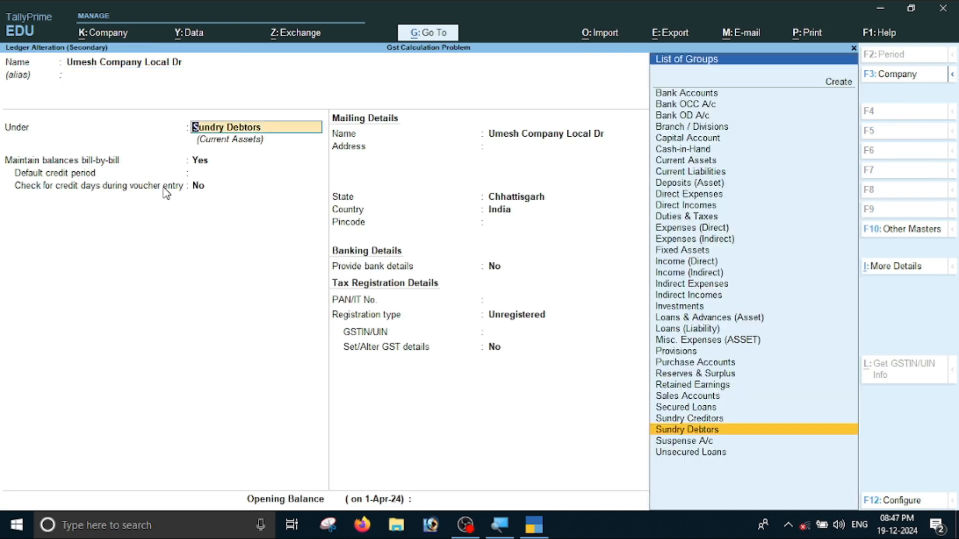
key(Return)
key(Return)
key(Return)
key(Return)
key(Return)
key(Return)
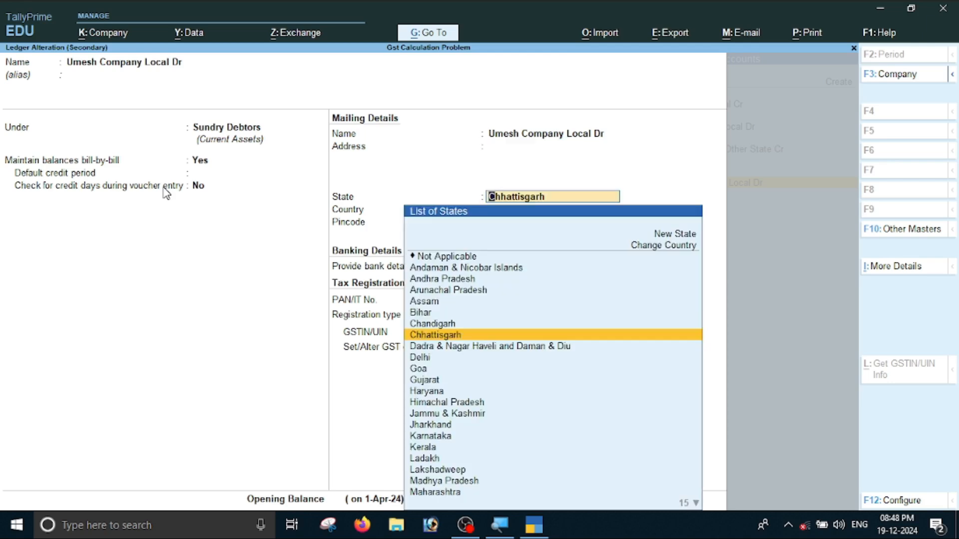
key(Return)
key(Return)
key(Return)
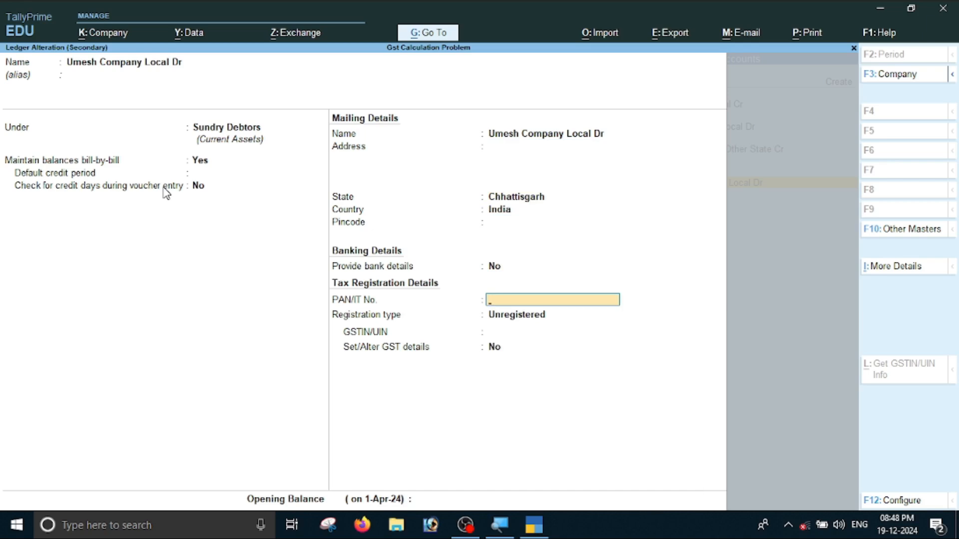
key(Return)
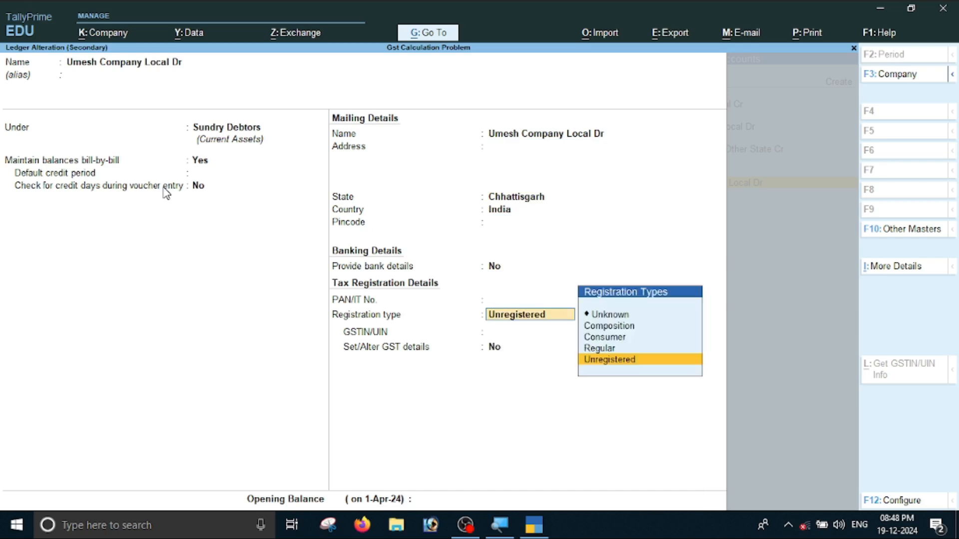
key(Return)
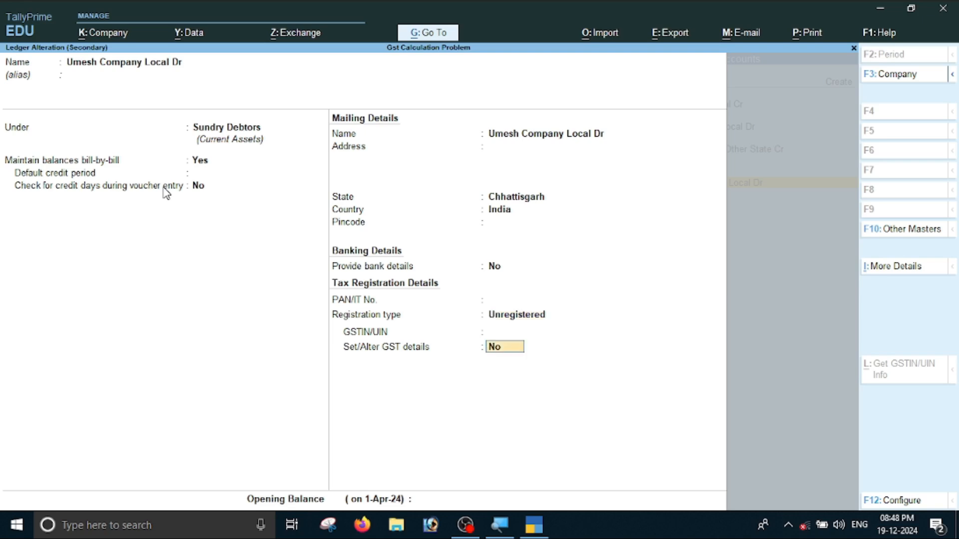
key(Return)
key(Return)
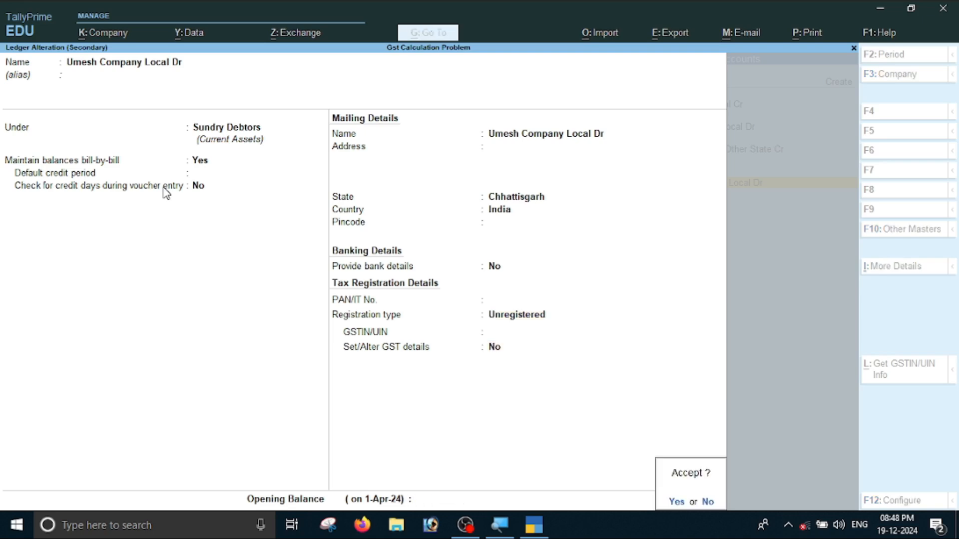
key(Return)
Keep Umesh Company Local Dr as the party of sales voucher no. 2, with blank dispatch and order details, and accept the party details.
key(Return)
key(Return)
key(Return)
key(Return)
key(Return)
key(Return)
key(Return)
key(Return)
key(Return)
key(Return)
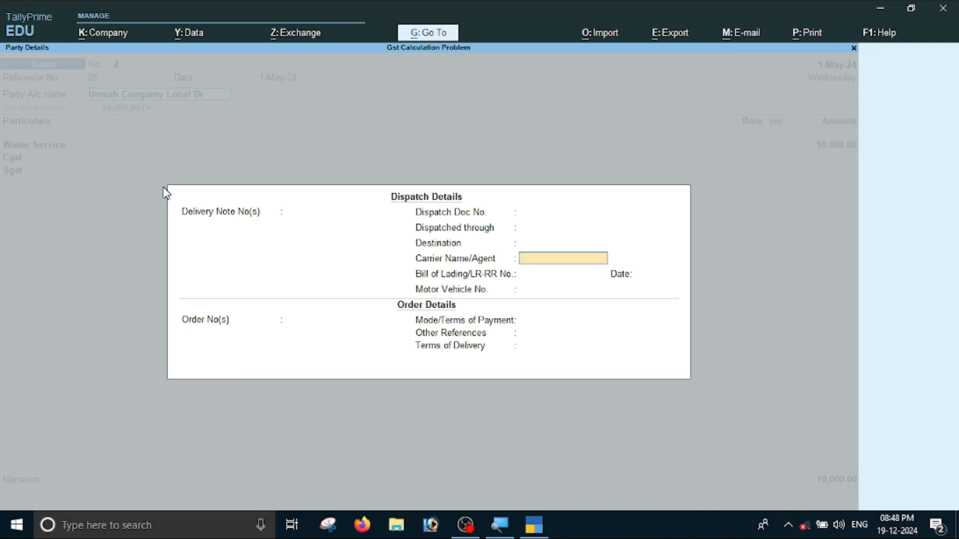
key(Return)
key(Return)
key(Return)
key(Return)
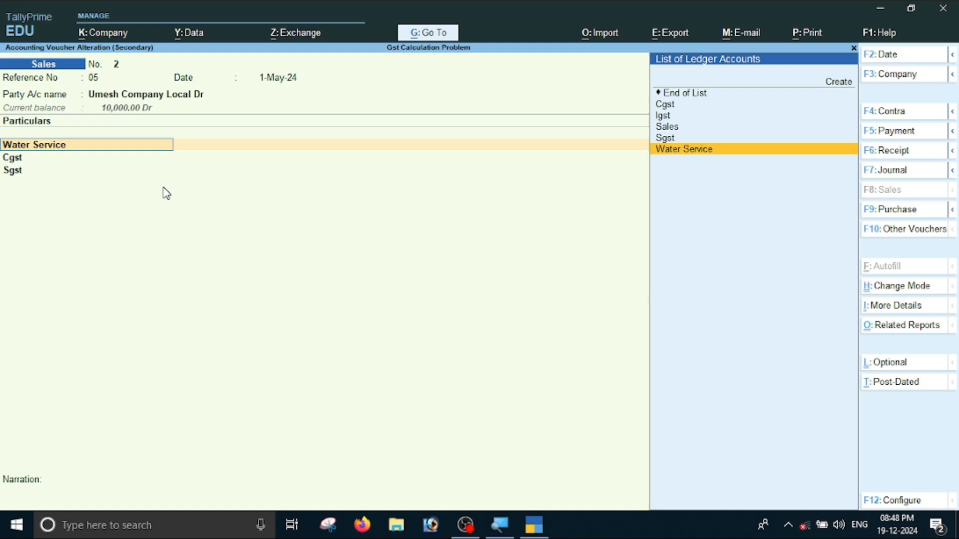
Open the Water Service ledger from sales voucher no. 2 for alteration and put it under the Indirect Incomes group.
key(ctrl)
key(ctrl+Return)
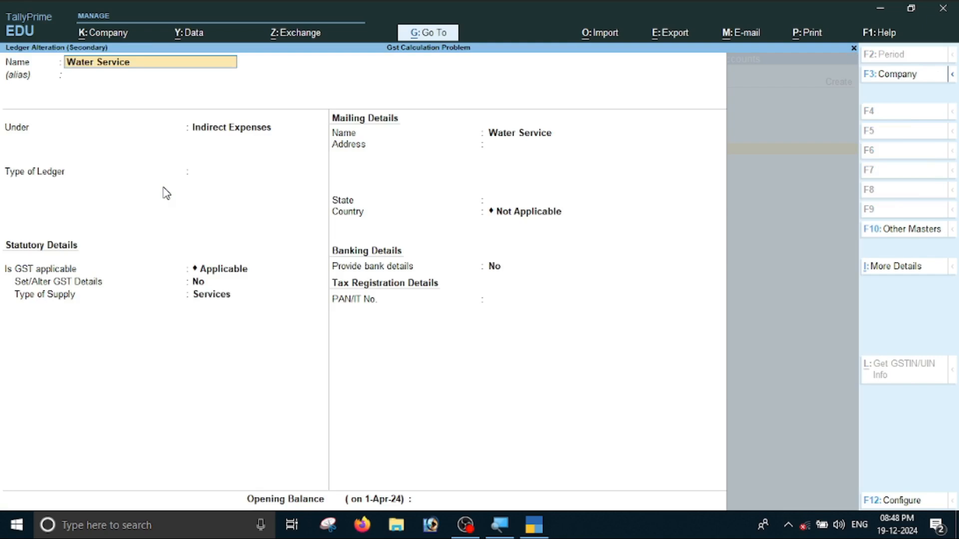
key(Return)
key(Return)
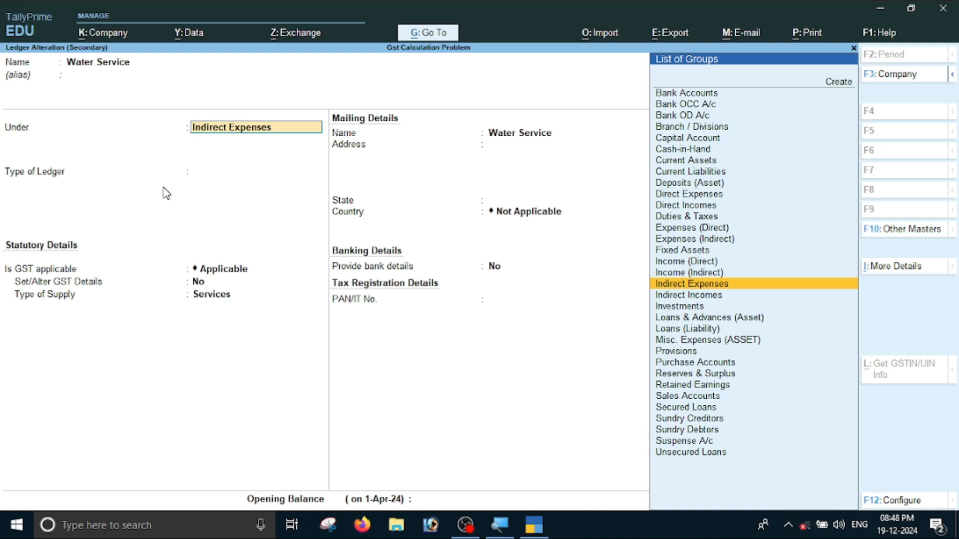
key(Down)
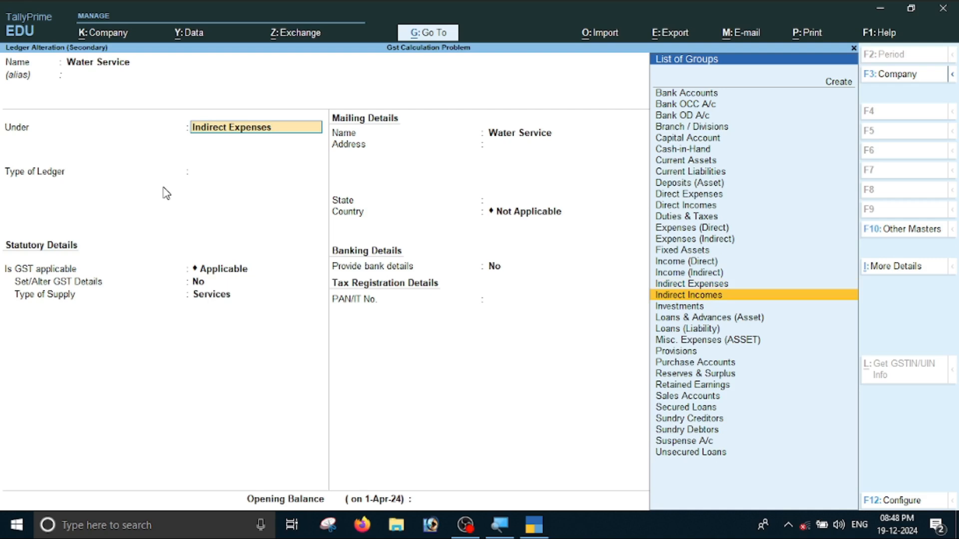
key(Return)
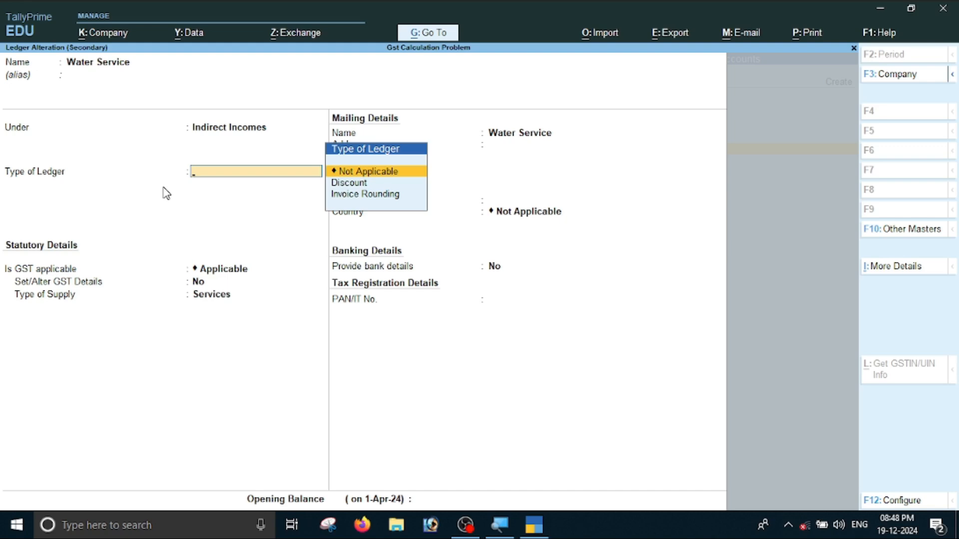
Rename the Water Service ledger as Water Service Sales.
key(BackSpace)
key(BackSpace)
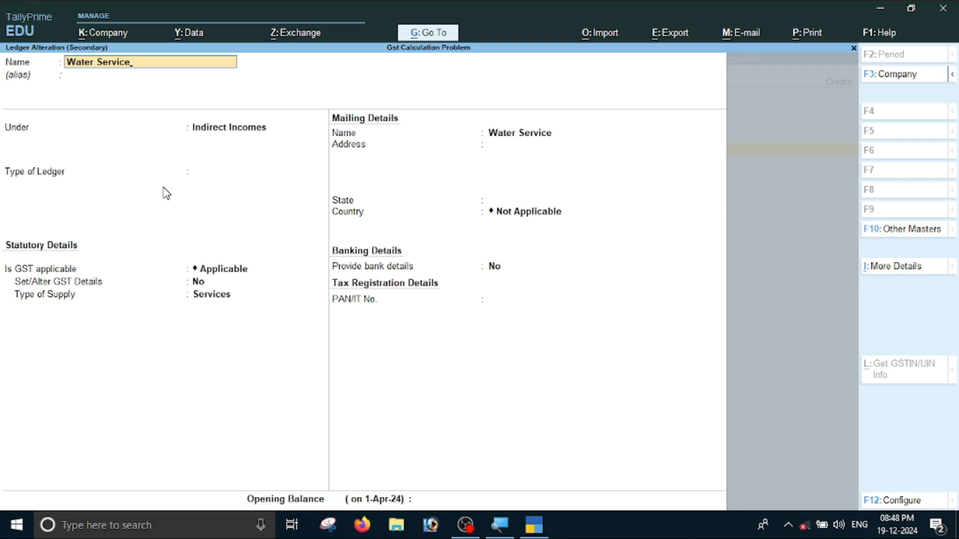
text(Sales)
key(Return)
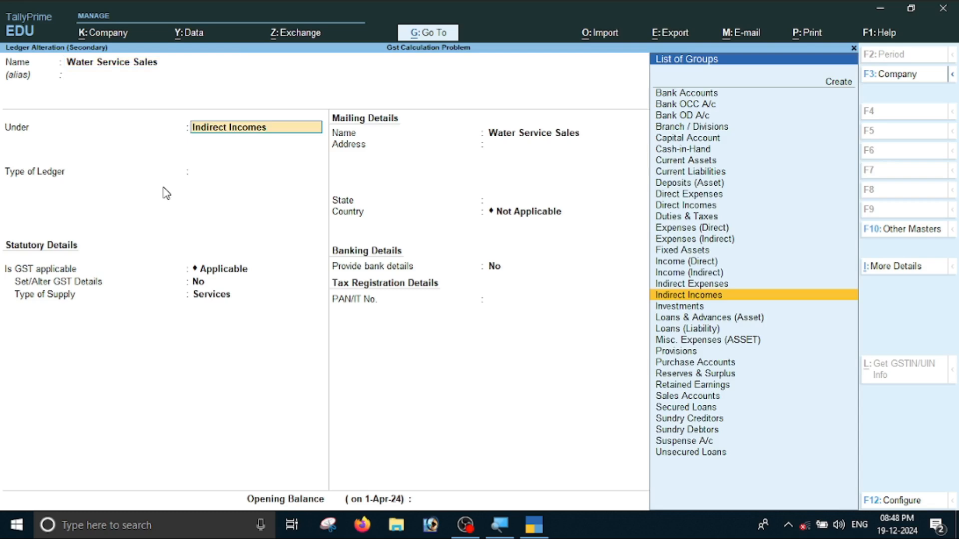
Set the type of ledger to Not Applicable, keep GST applicable with Services as the type of supply, and save the ledger.
key(Return)
key(Return)
key(Return)
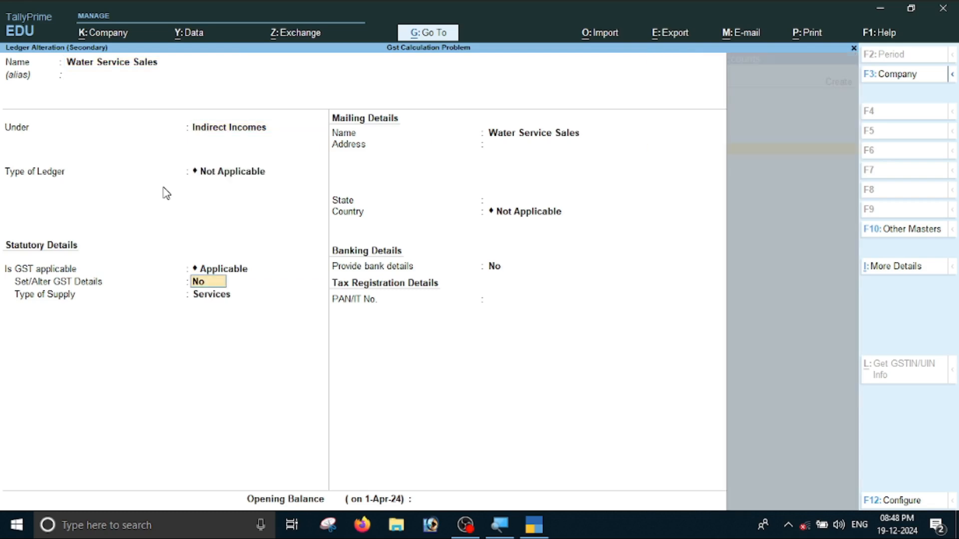
key(Return)
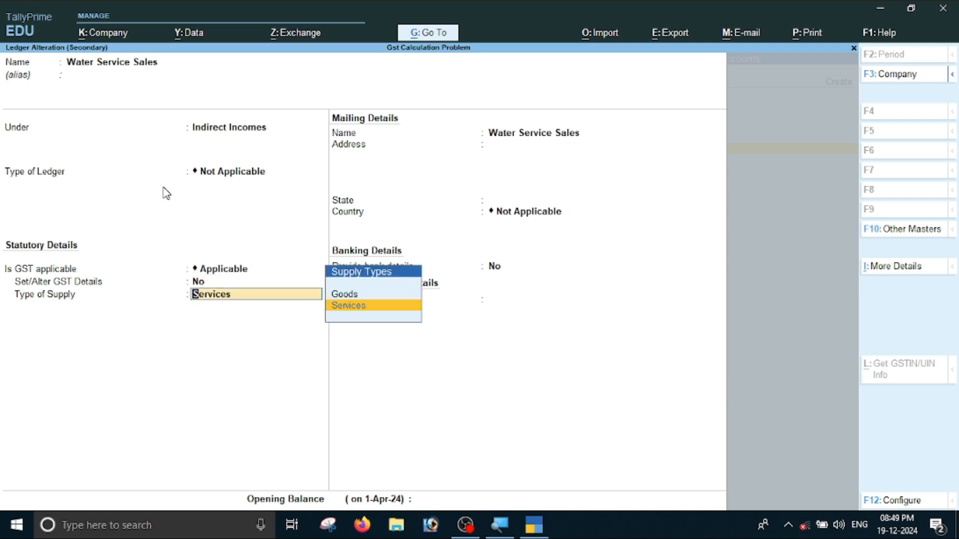
key(Return)
key(Return)
key(Return)
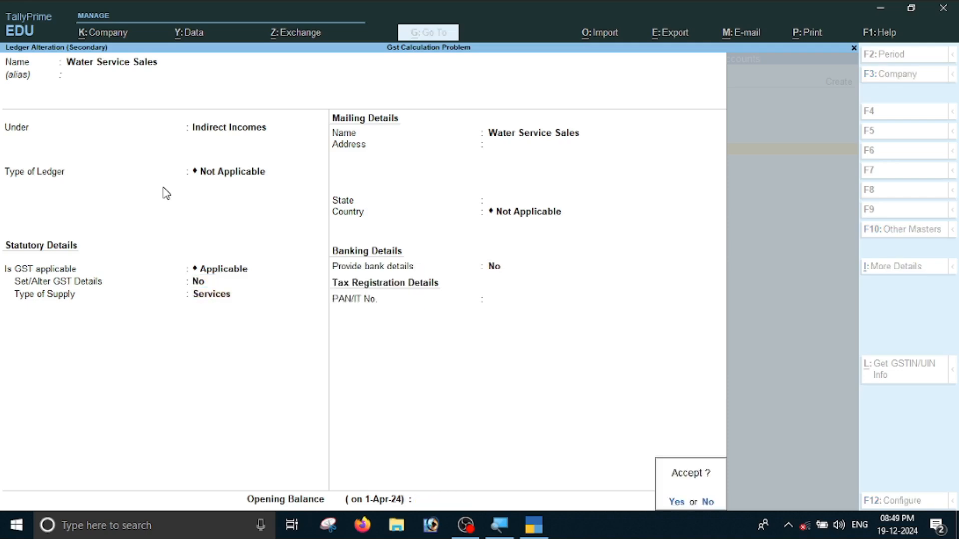
key(Return)
Refresh the Cgst and Sgst amounts from the altered service ledger and save sales voucher no. 2.
key(Return)
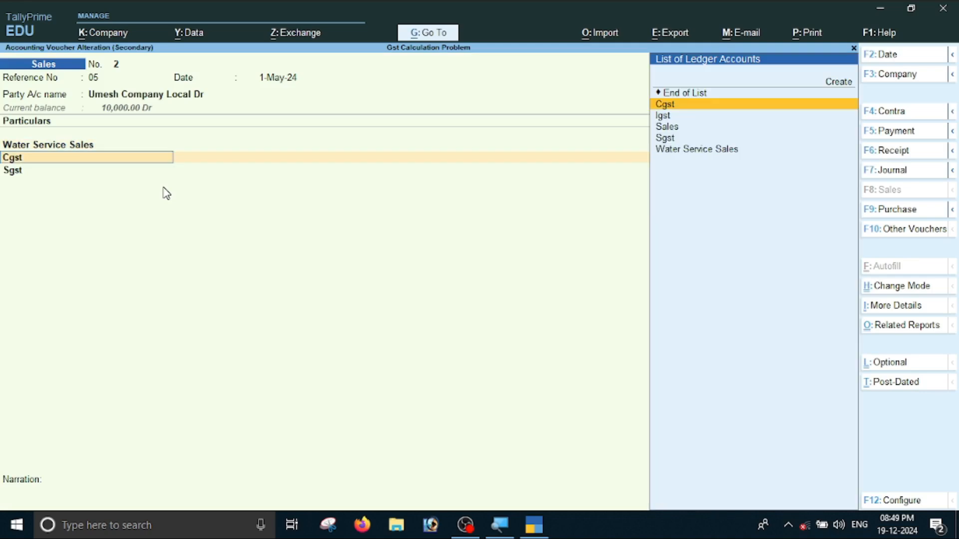
key(Return)
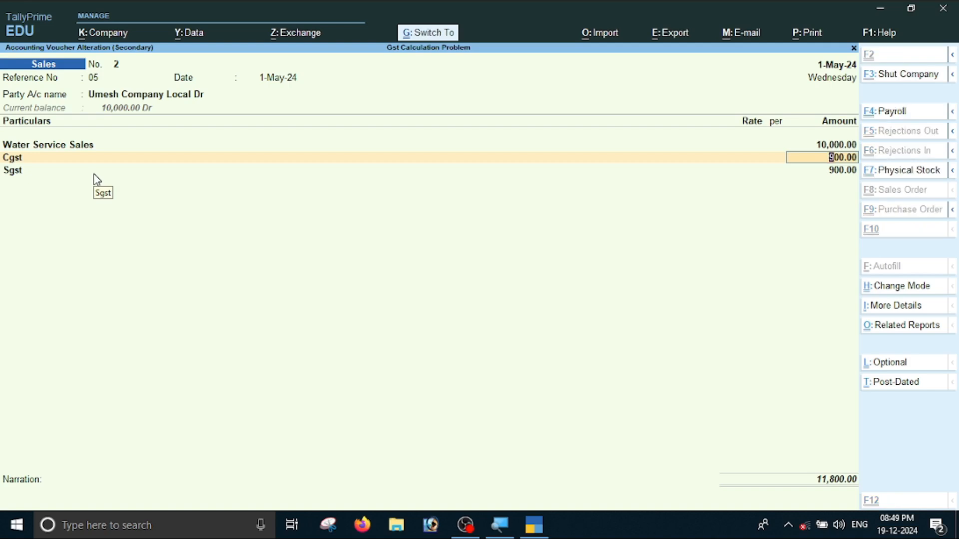
key(ctrl+a)
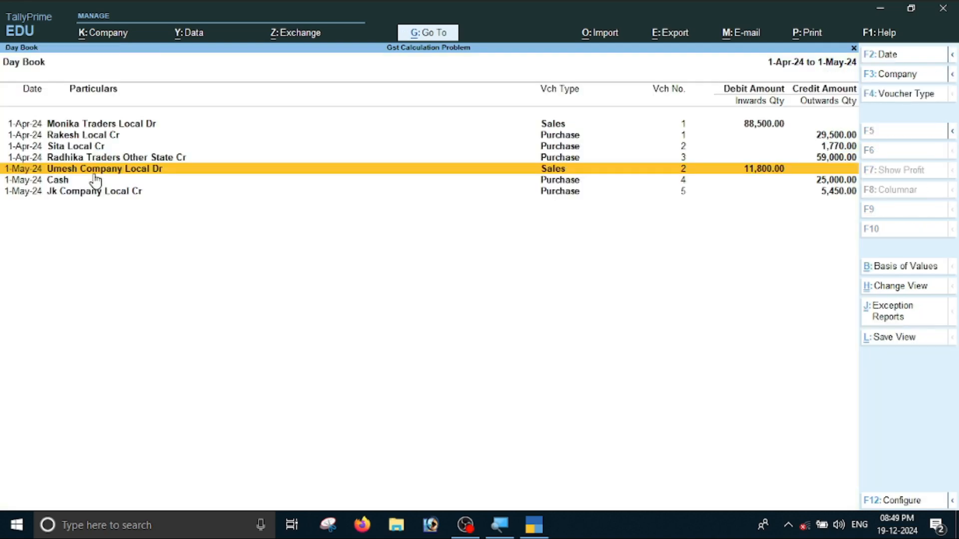
Open Cash purchase voucher no. 4 from the Day Book, keep its party and leave the receipt and order details blank.
click(96, 180)
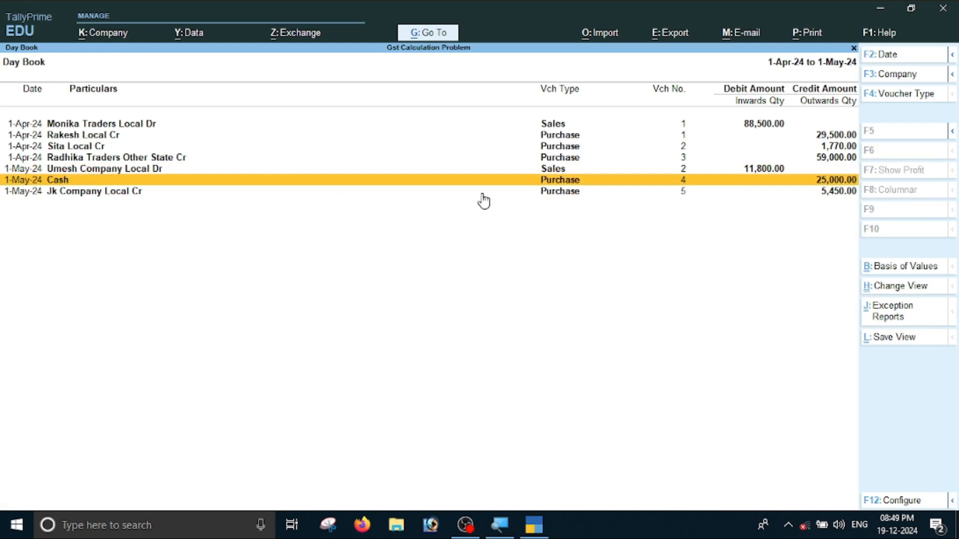
key(Return)
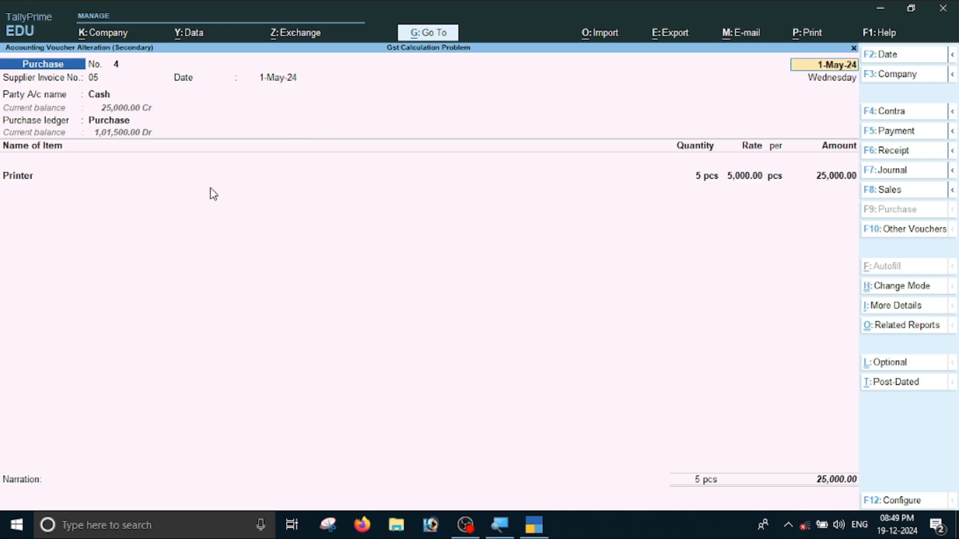
key(Return)
key(Return)
key(Return)
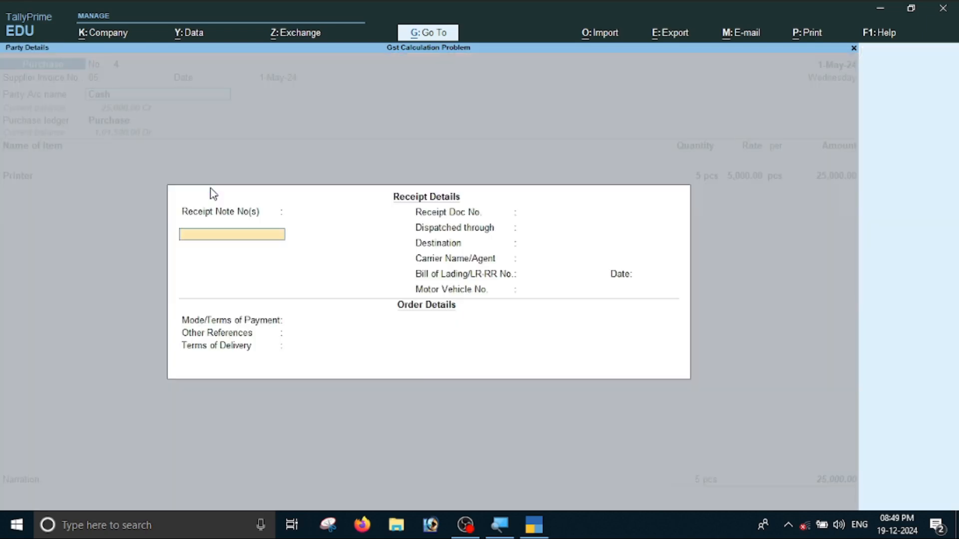
key(Return)
key(Return)
key(Return)
key(Return)
key(Return)
key(Return)
key(Return)
key(Return)
key(Return)
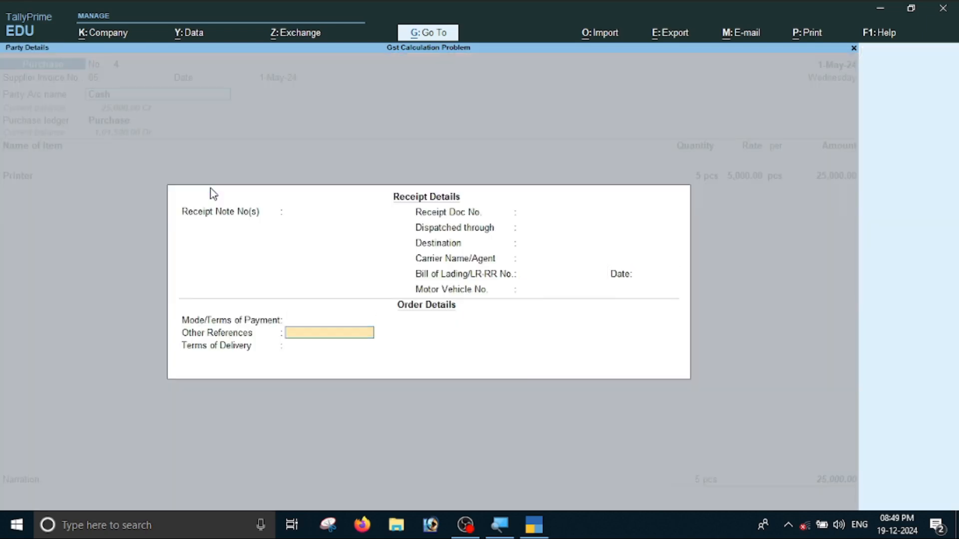
key(Return)
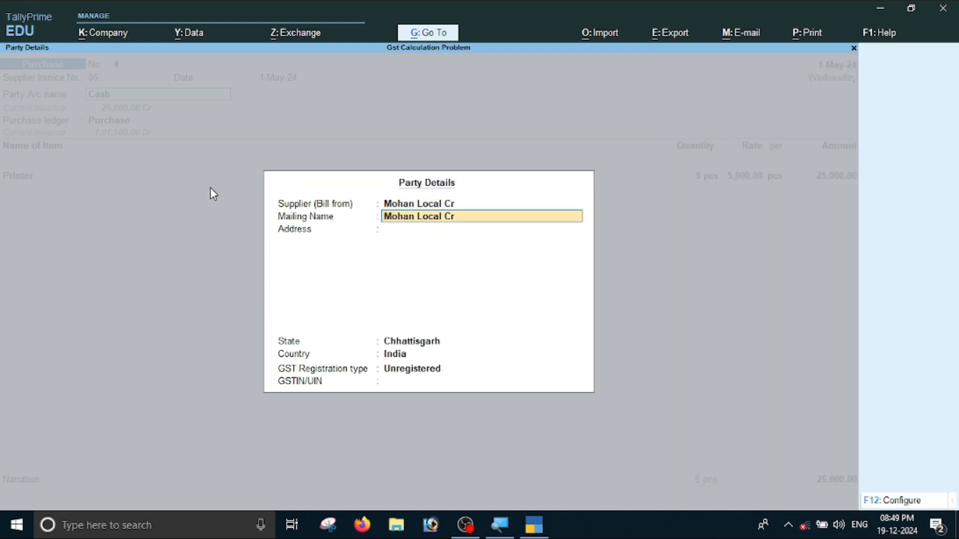
Accept the unregistered supplier's party details and keep the Purchase ledger and the Printer item, 5 pcs at 5,000.00, in purchase voucher no. 4.
key(Return)
key(Return)
key(Return)
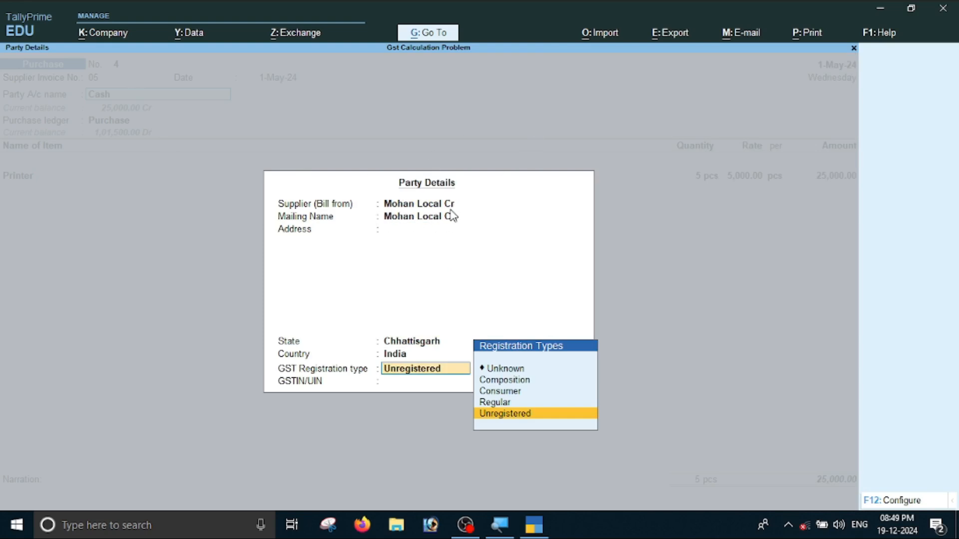
key(Return)
key(Return)
key(Return)
key(Return)
key(Return)
key(Return)
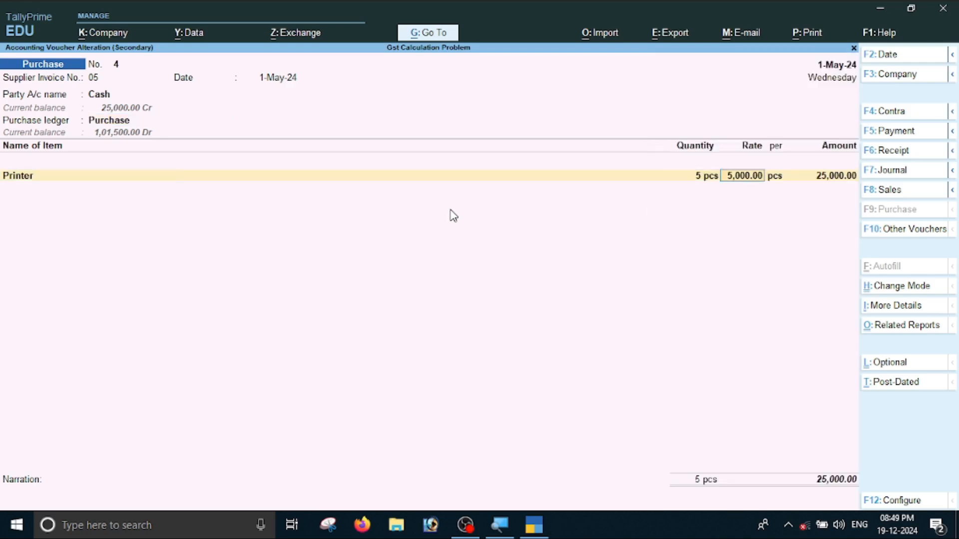
key(Return)
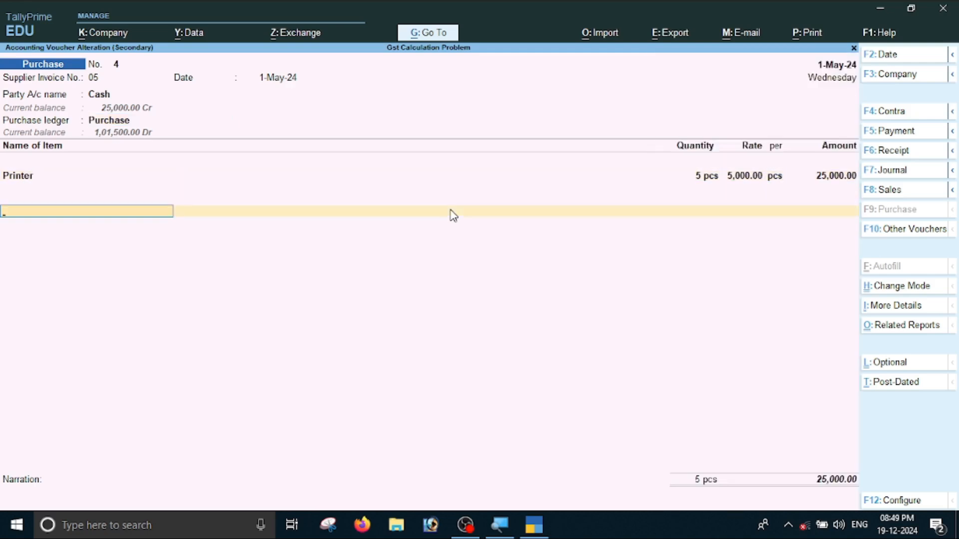
Add the Cgst and Sgst ledgers without amounts below the Printer item.
text(C)
key(Return)
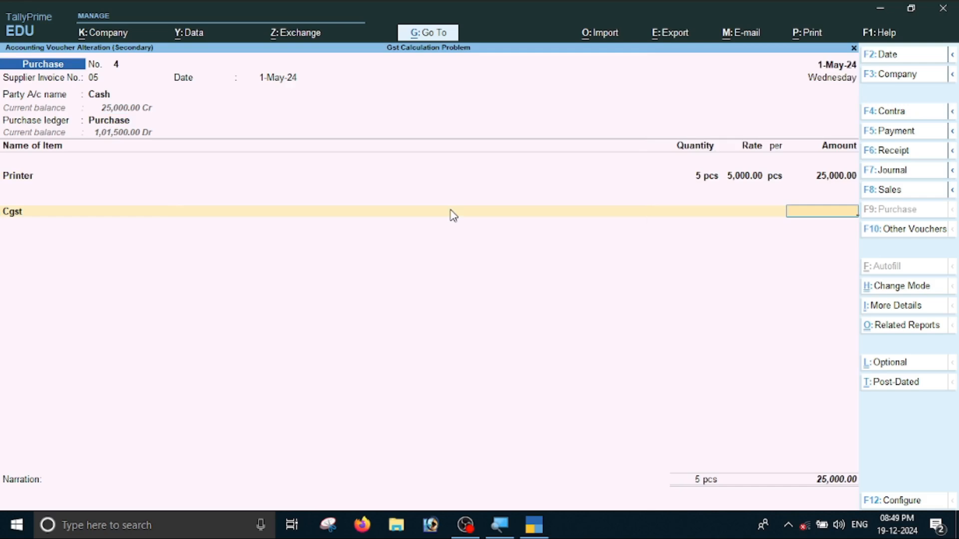
key(Return)
text(S)
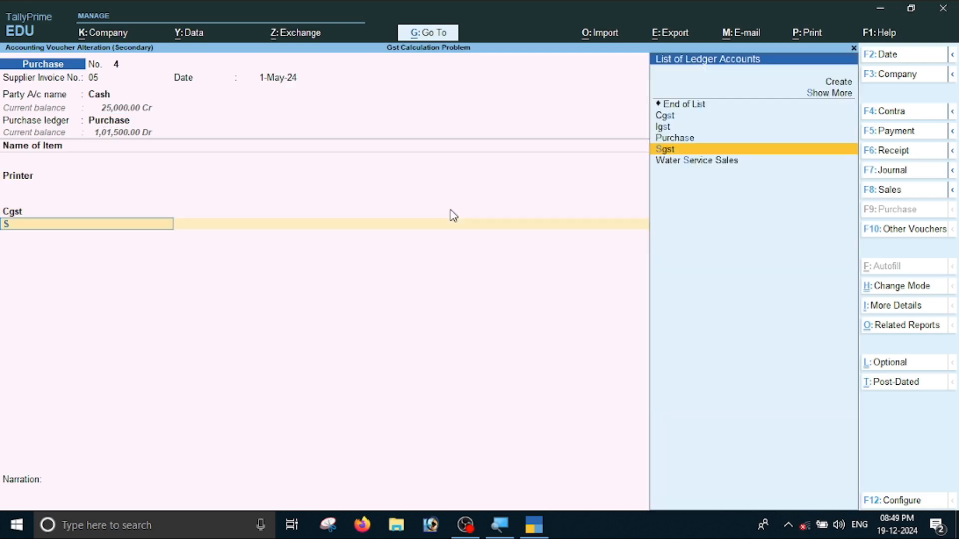
key(Return)
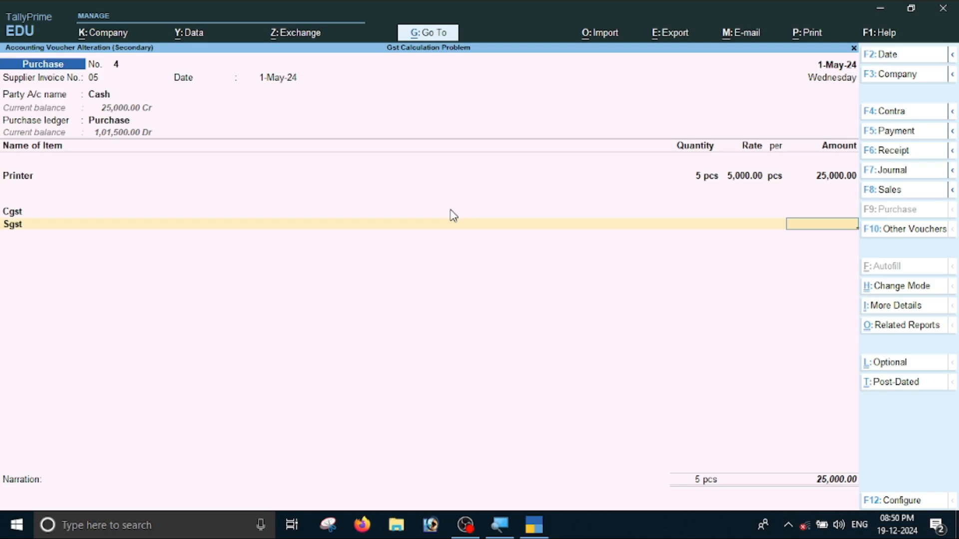
View the detailed GST tax analysis of purchase voucher no. 4 and close it.
key(alt+a)
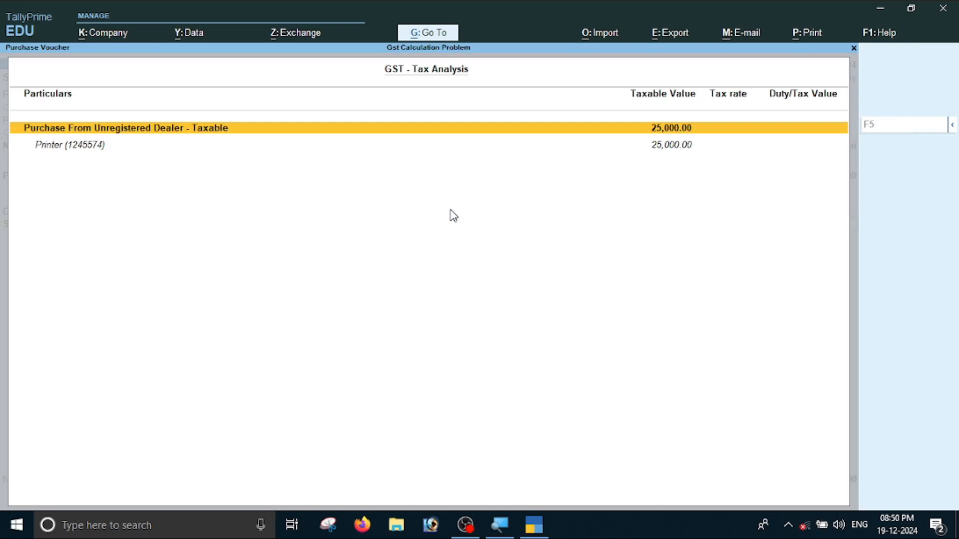
key(F5)
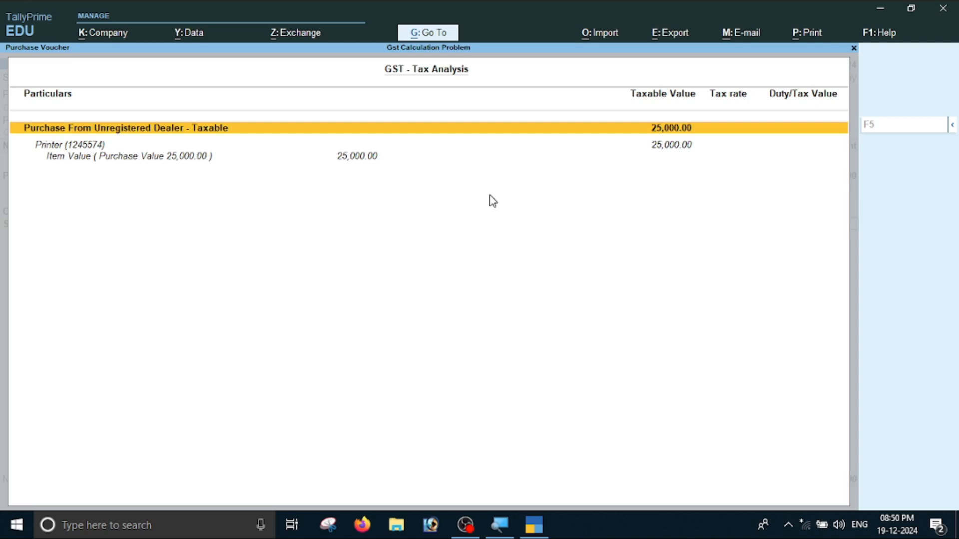
key(Escape)
Go back to the Cash party account of purchase voucher no. 4 and reopen its party details, leaving receipt and order details blank.
key(BackSpace)
key(BackSpace)
key(BackSpace)
key(BackSpace)
key(BackSpace)
key(BackSpace)
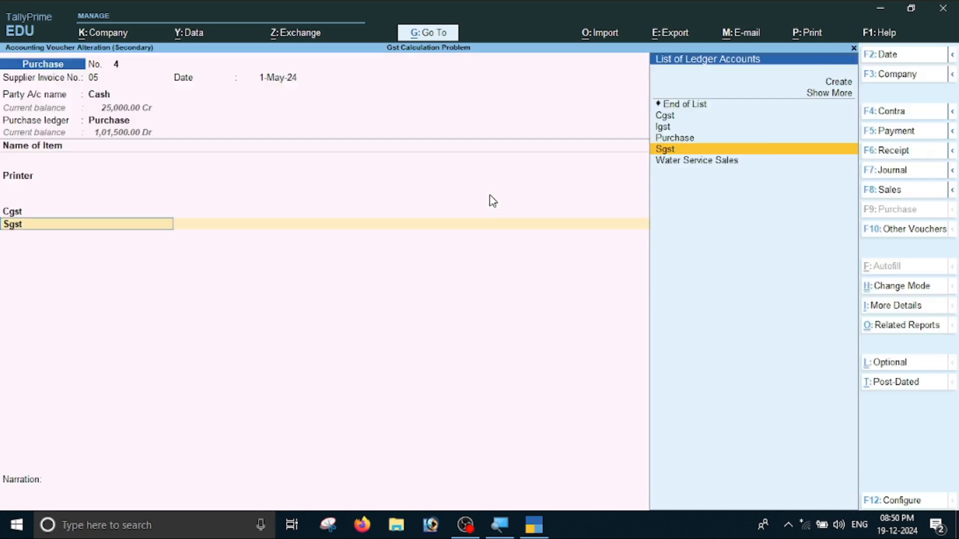
key(BackSpace)
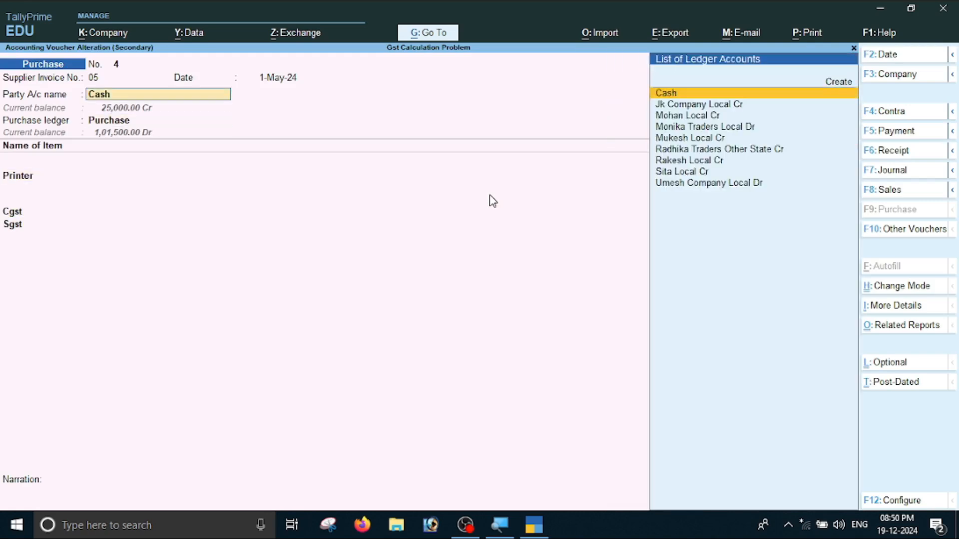
key(Return)
key(Return)
key(Return)
key(Return)
key(Return)
key(Return)
key(Return)
key(Return)
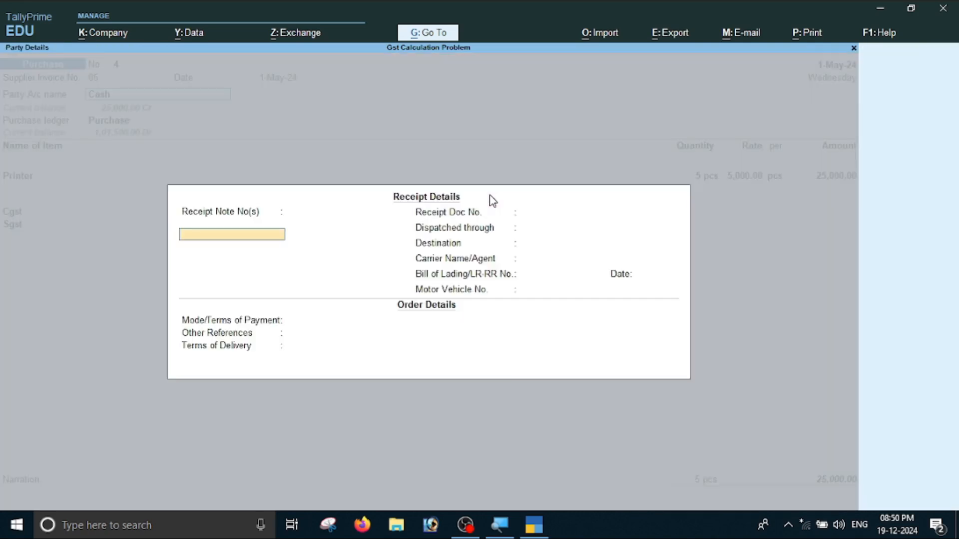
key(Return)
key(Return)
key(Return)
key(Return)
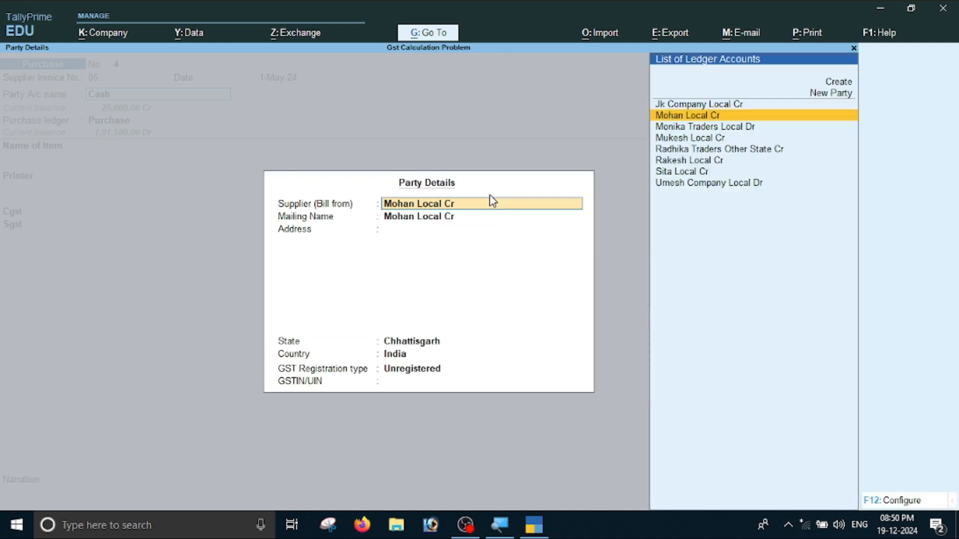
Set the supplier's GST registration type to Regular, keeping the state Chhattisgarh and leaving the GSTIN/UIN blank.
key(Return)
key(Return)
key(Return)
key(Return)
key(Return)
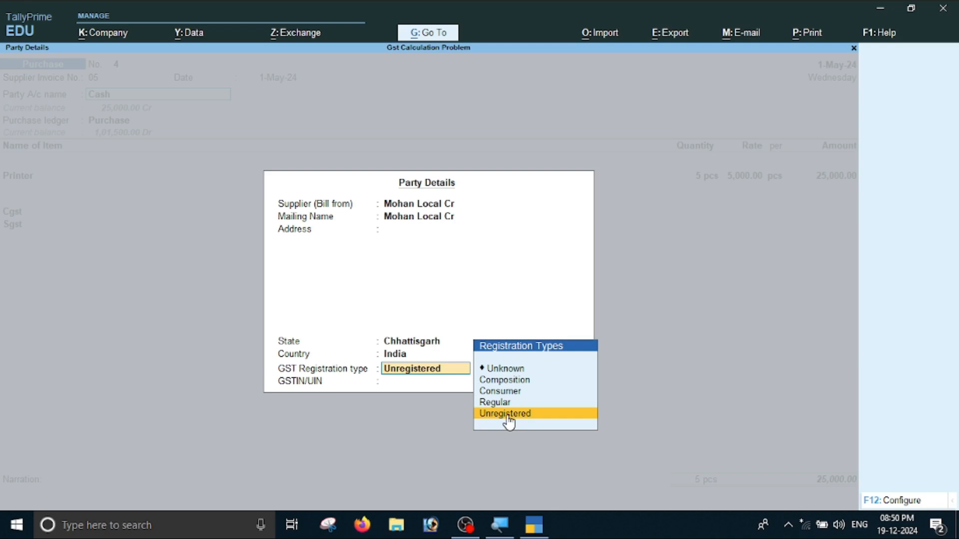
key(Up)
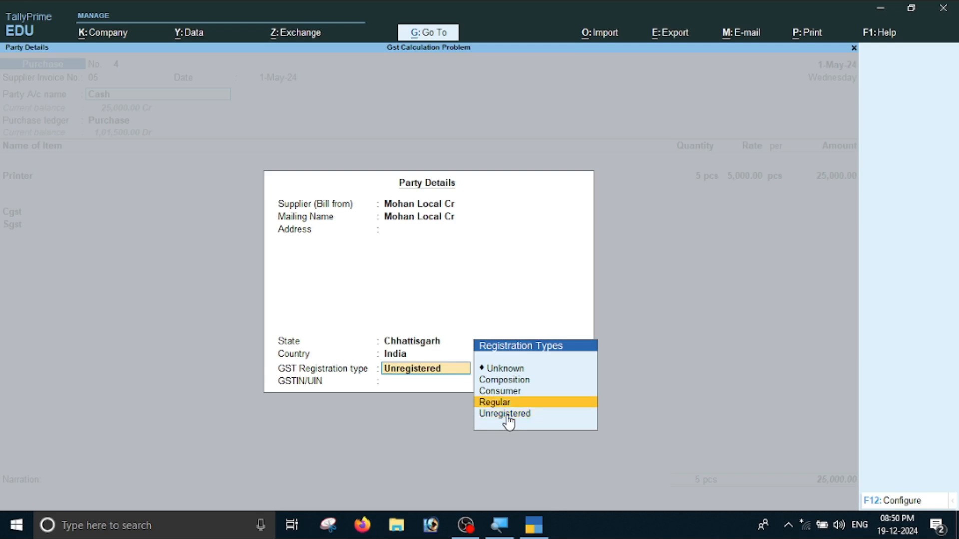
key(Return)
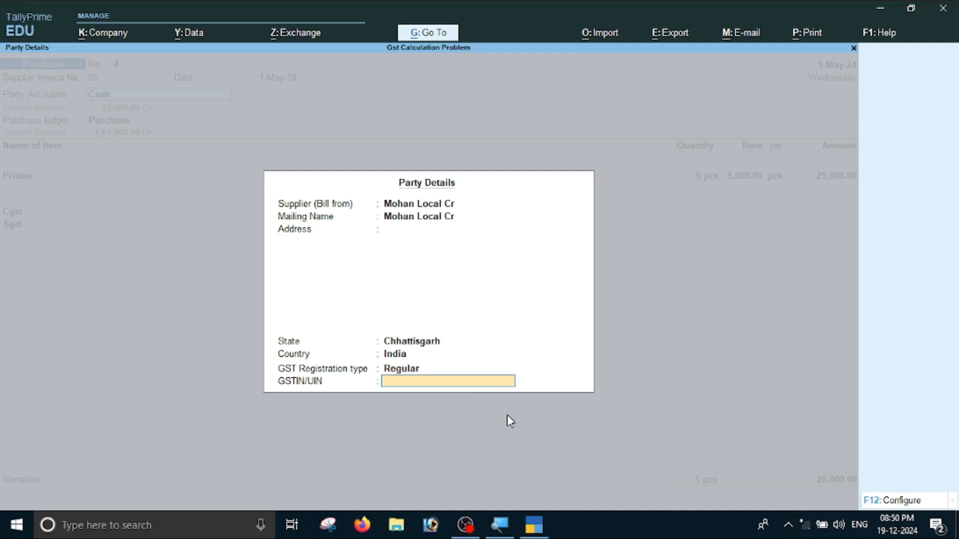
key(Return)
Return to the Cash party account and reach the supplier's GSTIN/UIN again, keeping the Regular type and the blank receipt details.
key(BackSpace)
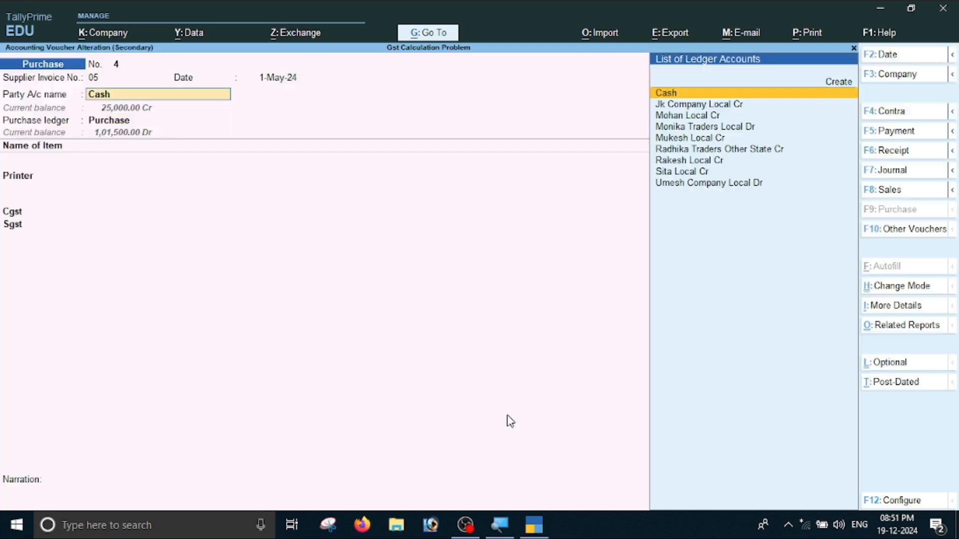
key(Return)
key(Return)
key(Return)
key(Return)
key(Return)
key(Return)
key(Return)
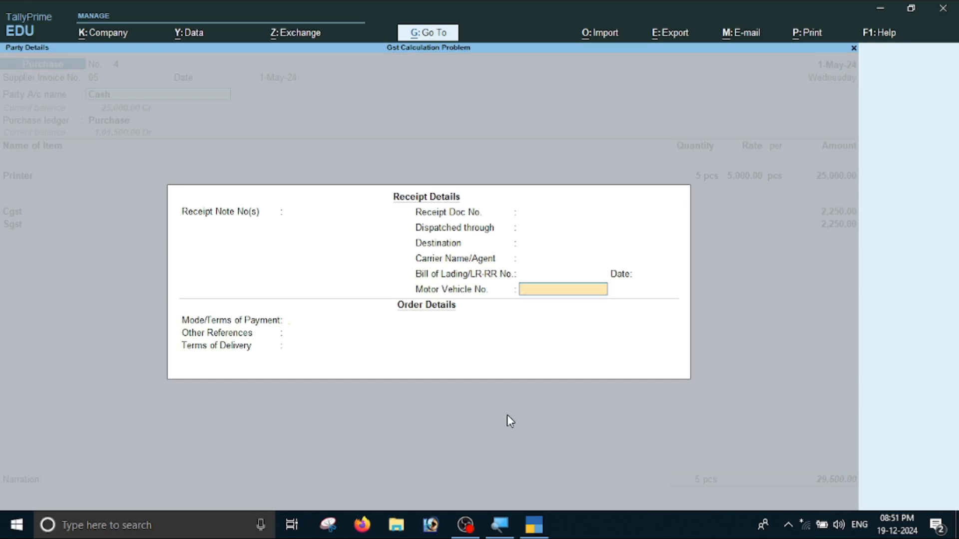
key(Return)
key(Return)
key(Return)
key(Return)
key(Return)
key(Return)
key(Return)
key(Return)
key(Return)
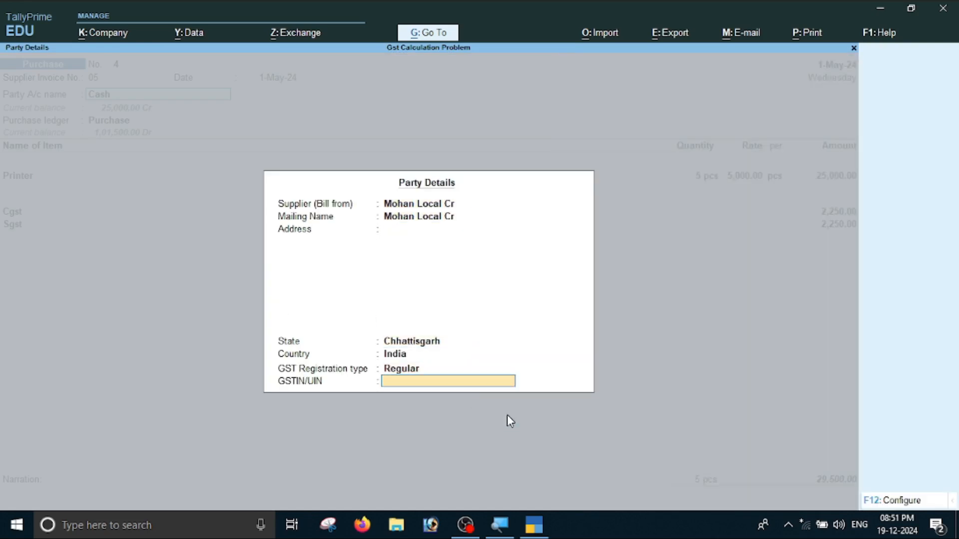
Enter the supplier's GSTIN/UIN, keep the Purchase ledger and Printer item, and save purchase voucher no. 4.
text(HJGHKJG14545)
key(Return)
key(Return)
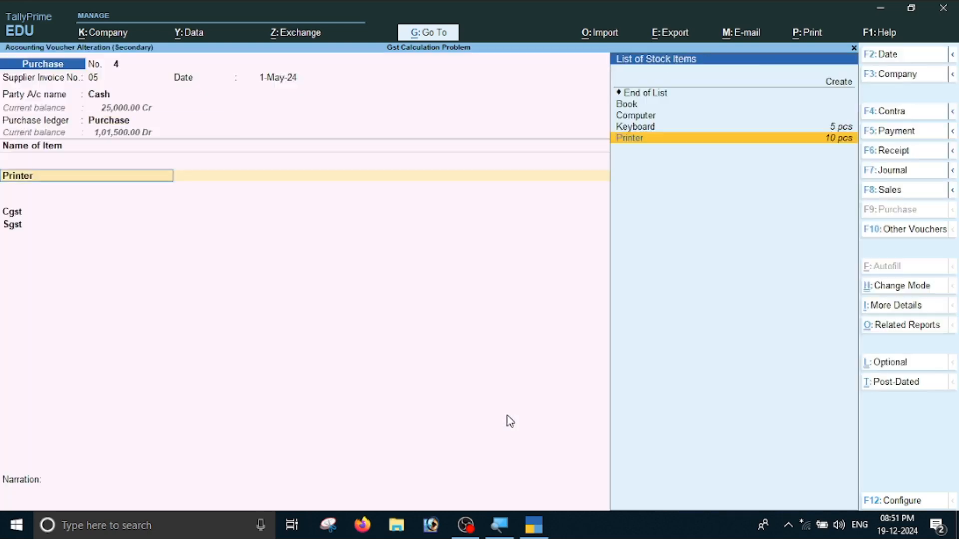
key(Return)
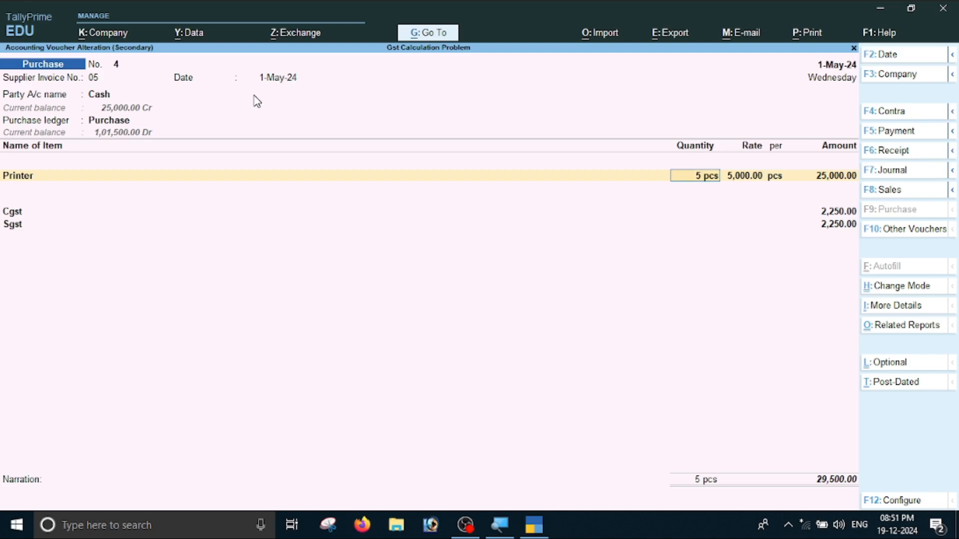
key(ctrl)
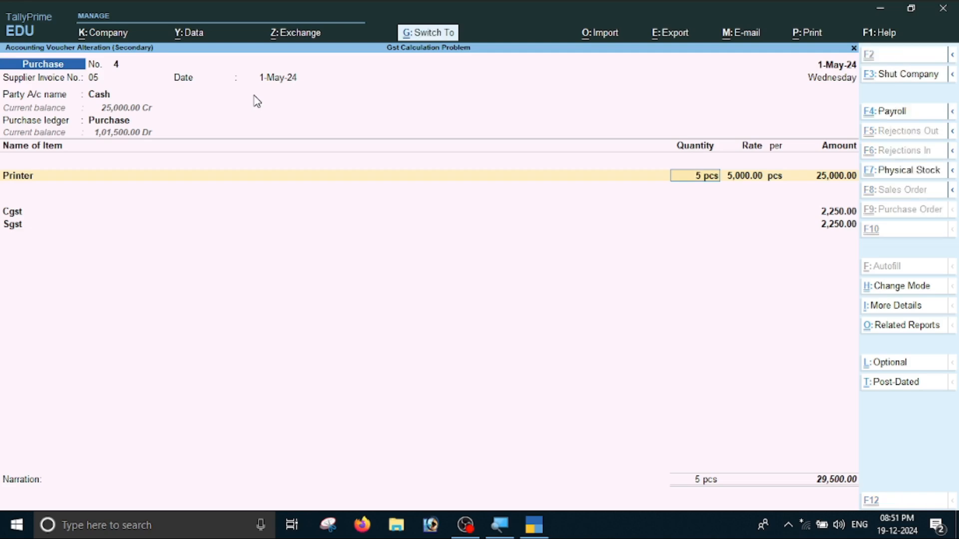
key(ctrl+a)
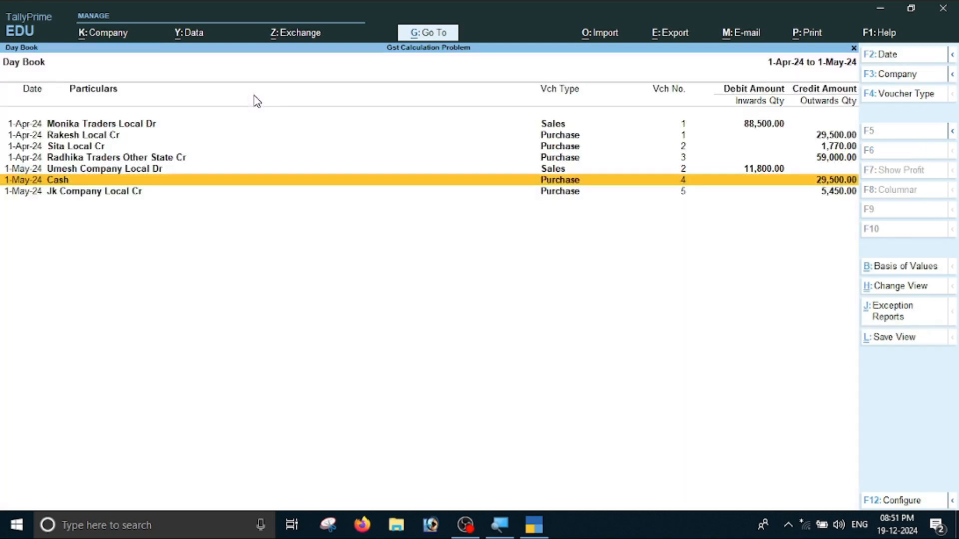
Open the Jk Company Local Cr purchase voucher no. 5 from the Day Book, keeping its date and supplier invoice details.
key(Down)
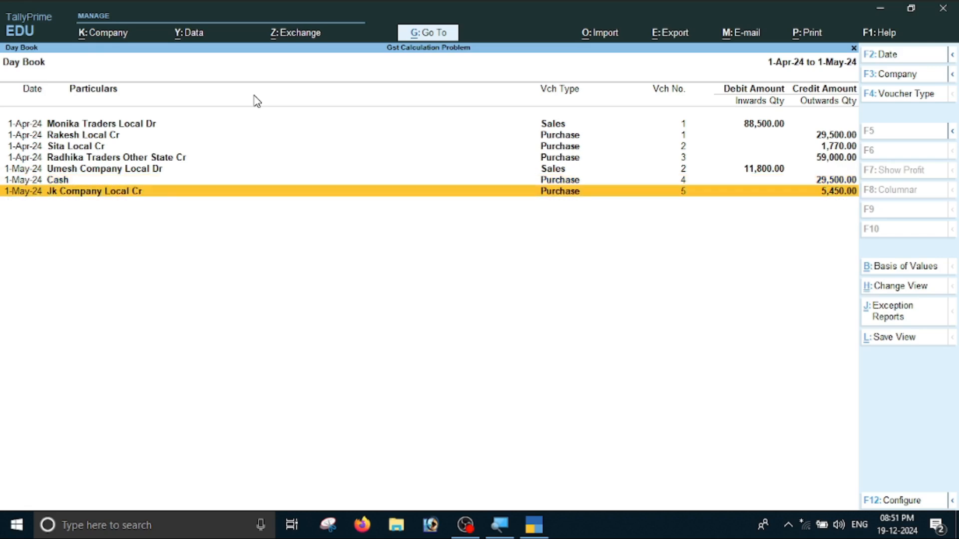
key(Return)
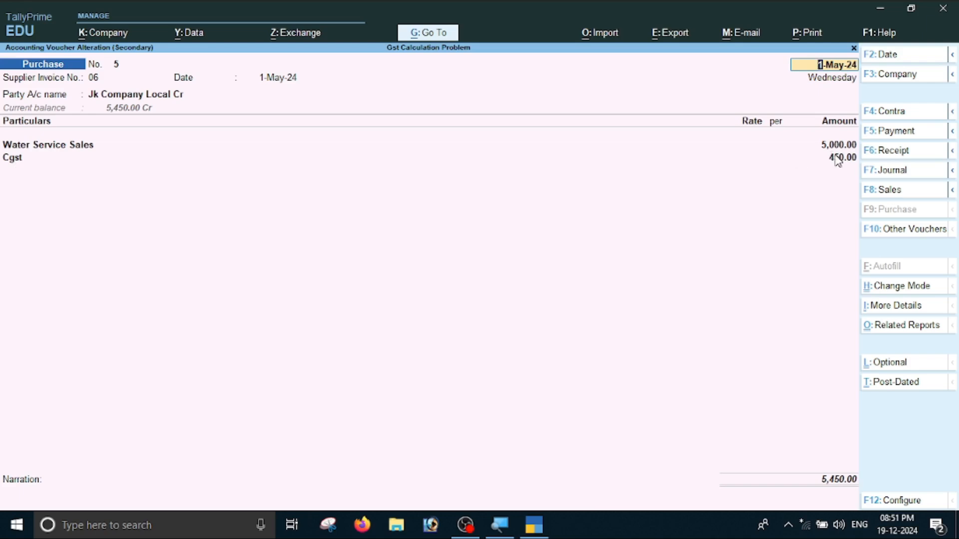
key(Return)
key(Return)
key(Return)
key(Return)
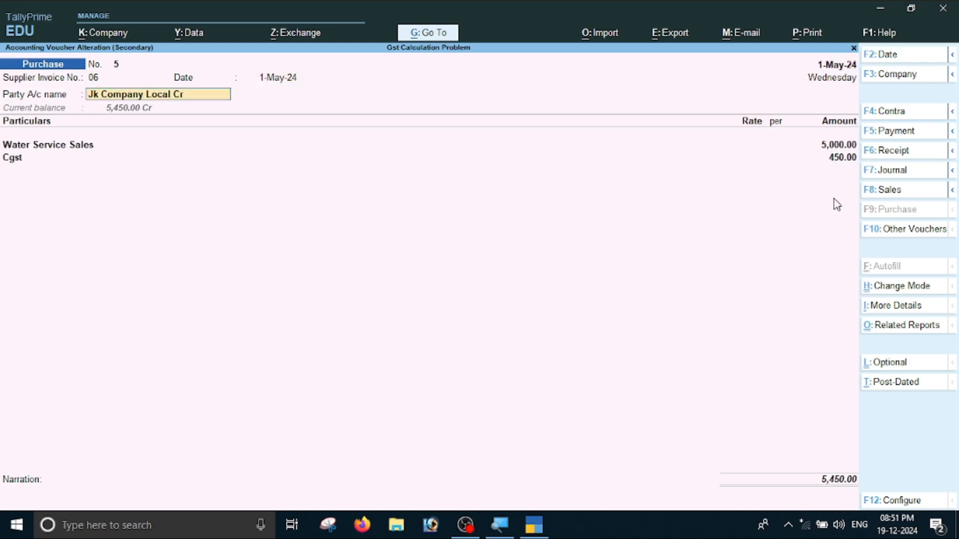
Accept voucher no. 5's party with blank receipt, order and GSTIN details, keeping Water Service Sales at 5,000.00 and Cgst at 450.00.
key(Return)
key(Return)
key(Return)
key(Return)
key(Return)
key(Return)
key(Return)
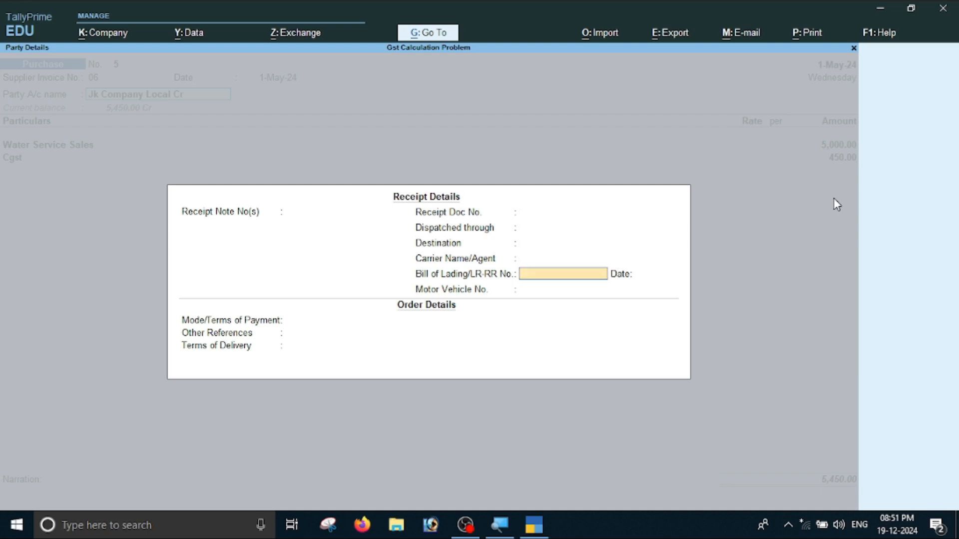
key(Return)
key(Return)
key(Return)
key(Return)
key(Return)
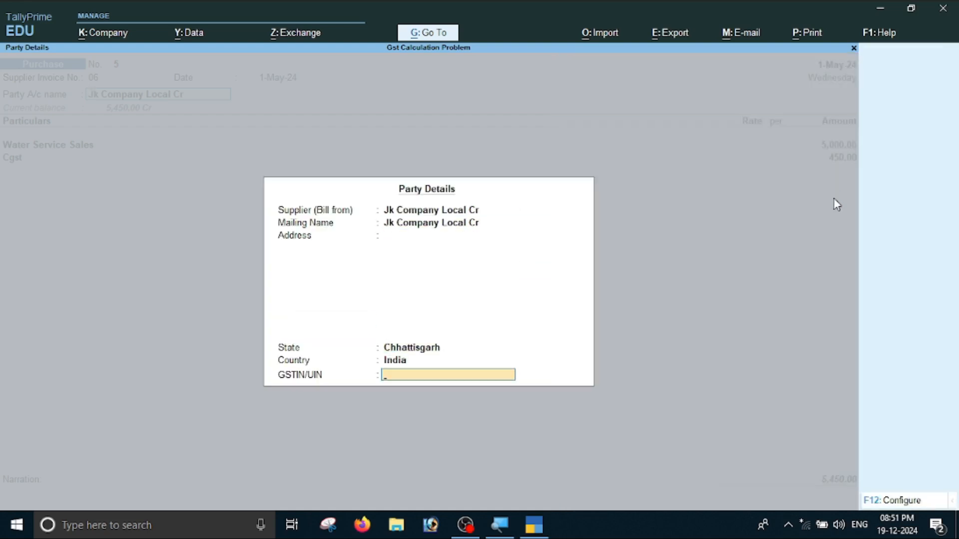
key(Return)
key(Return)
key(Return)
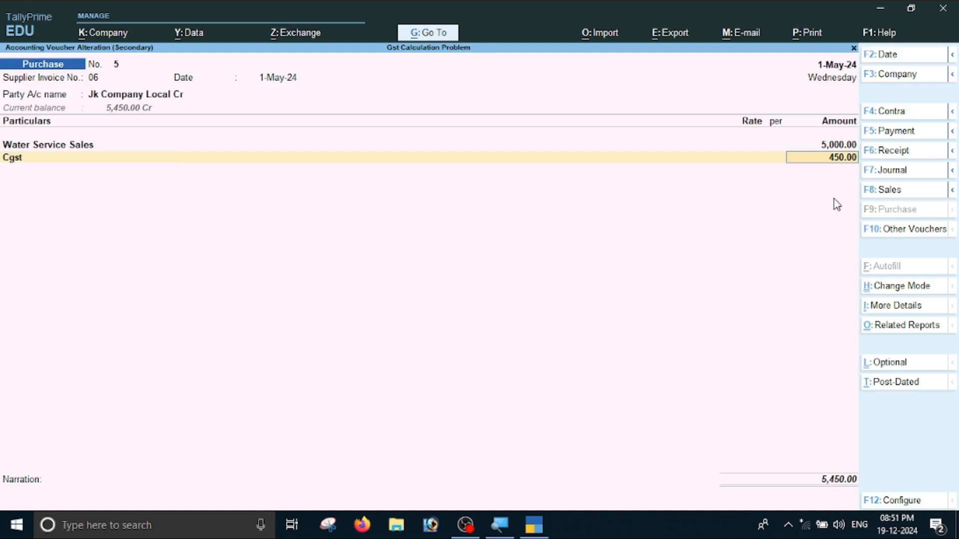
Add the Sgst ledger without an amount below Cgst and try to view the voucher's GST tax analysis.
text(S)
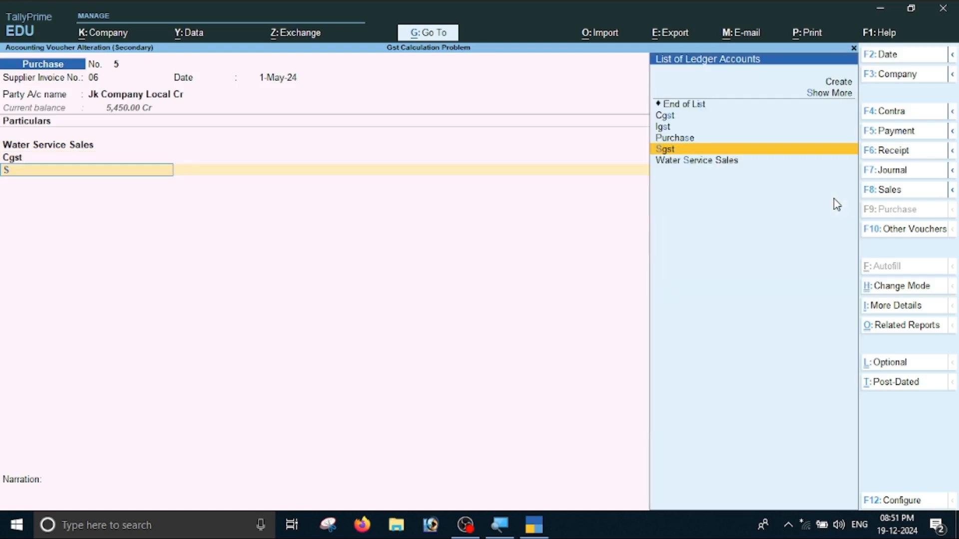
key(Return)
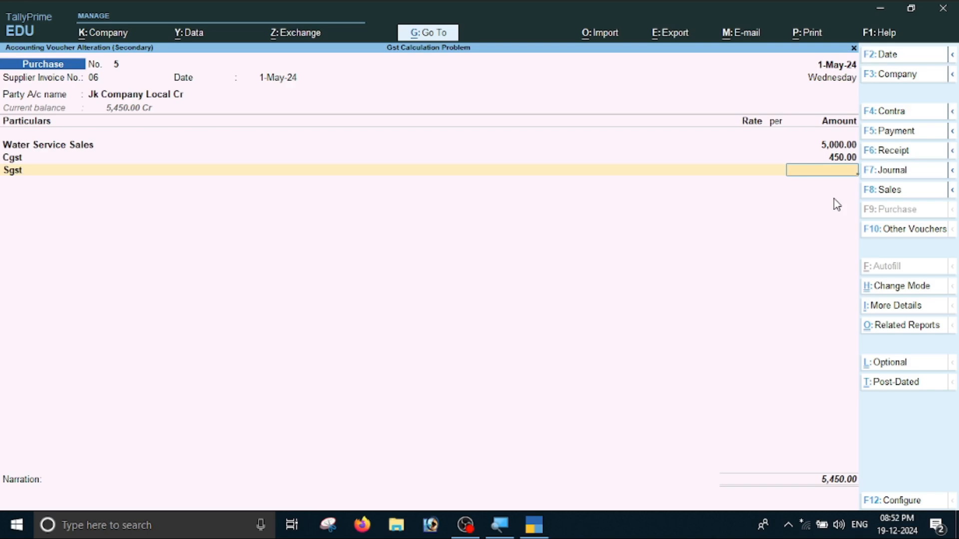
key(ctrl+o)
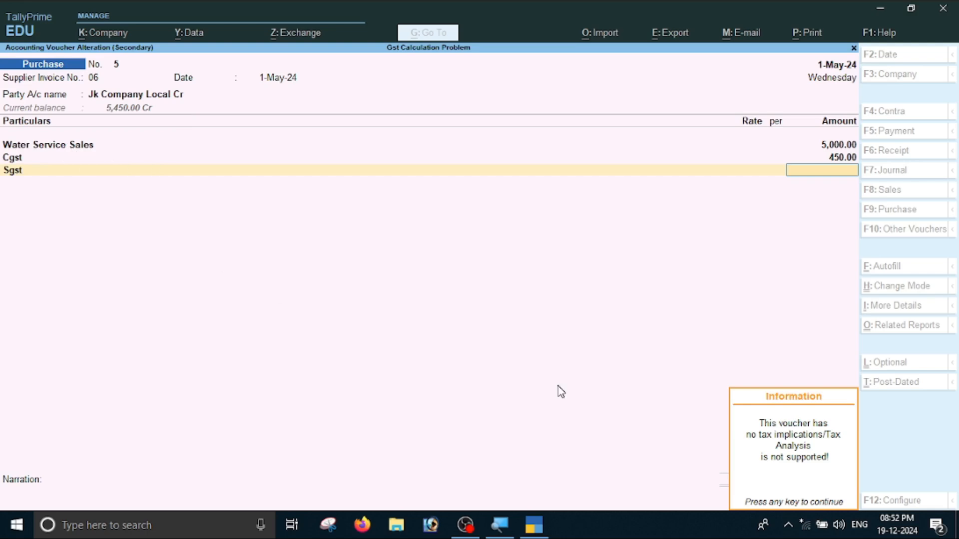
key(BackSpace)
Go back to the party account of purchase voucher no. 5 and open the Jk Company Local Cr ledger for alteration.
key(BackSpace)
key(BackSpace)
key(BackSpace)
key(BackSpace)
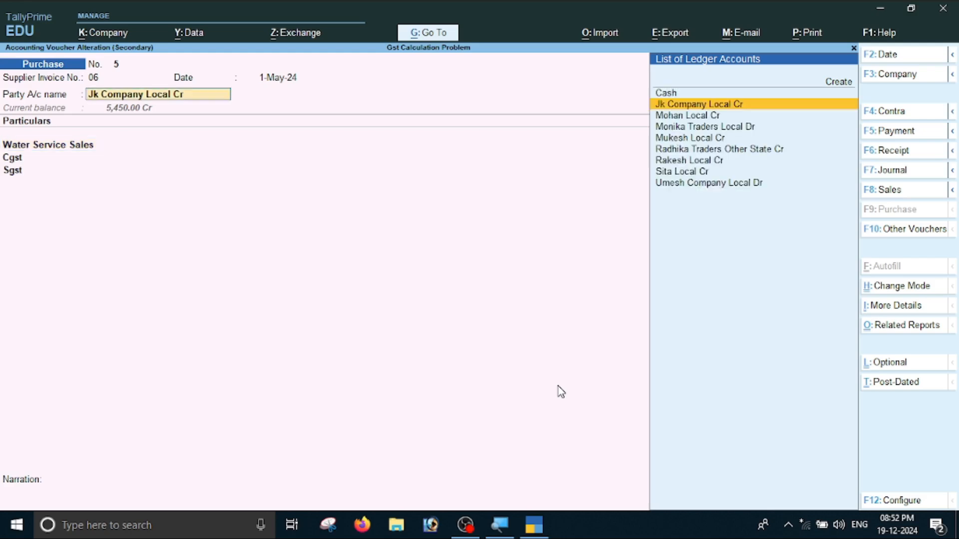
key(ctrl+Return)
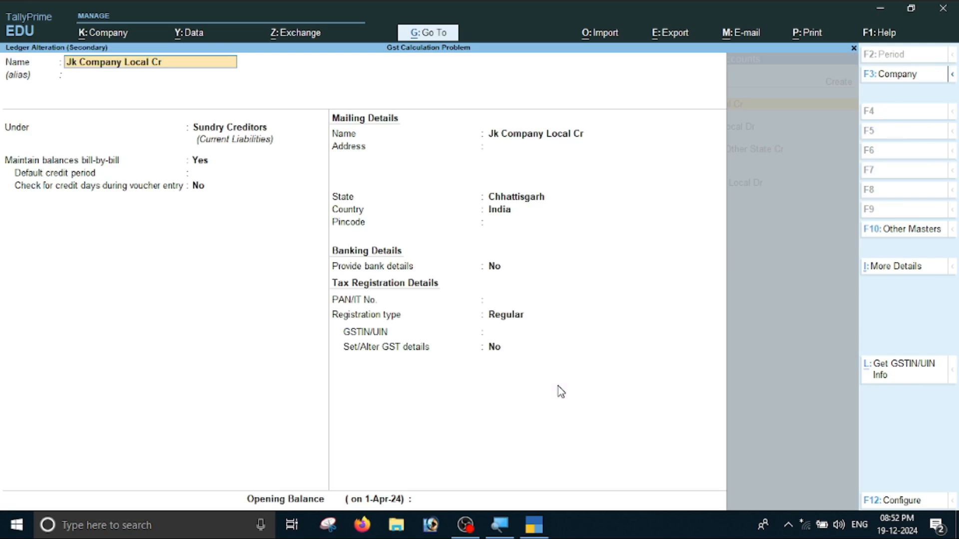
Enter the GSTIN/UIN in the Jk Company Local Cr ledger, keep the Regular registration type and other details, and save the ledger.
key(Return)
key(Return)
key(Return)
key(Return)
key(Return)
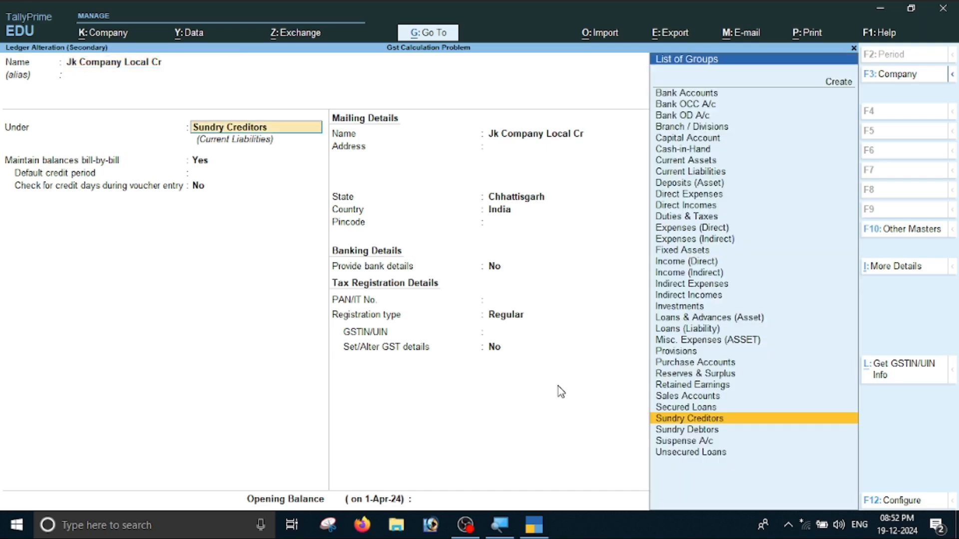
key(Return)
key(Return)
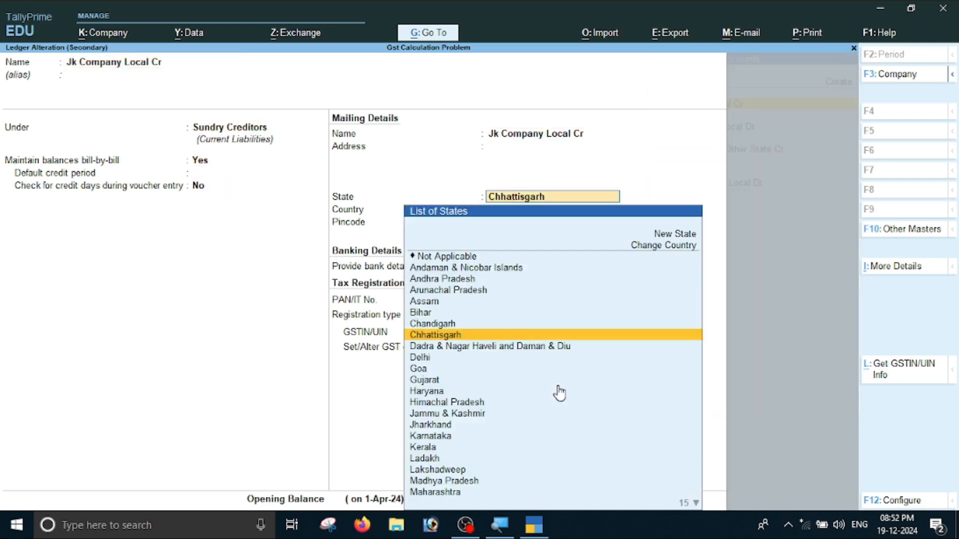
key(Return)
key(Return)
key(Return)
key(Return)
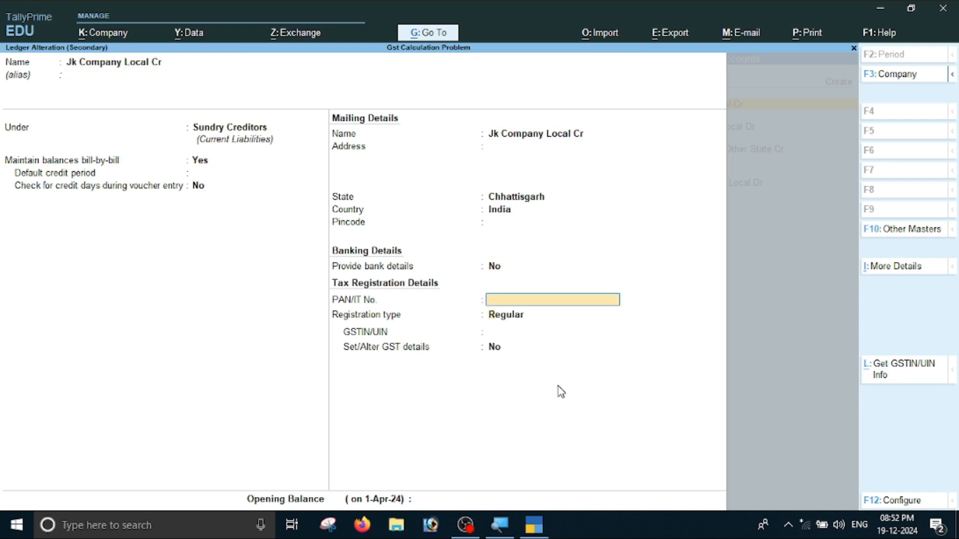
key(Return)
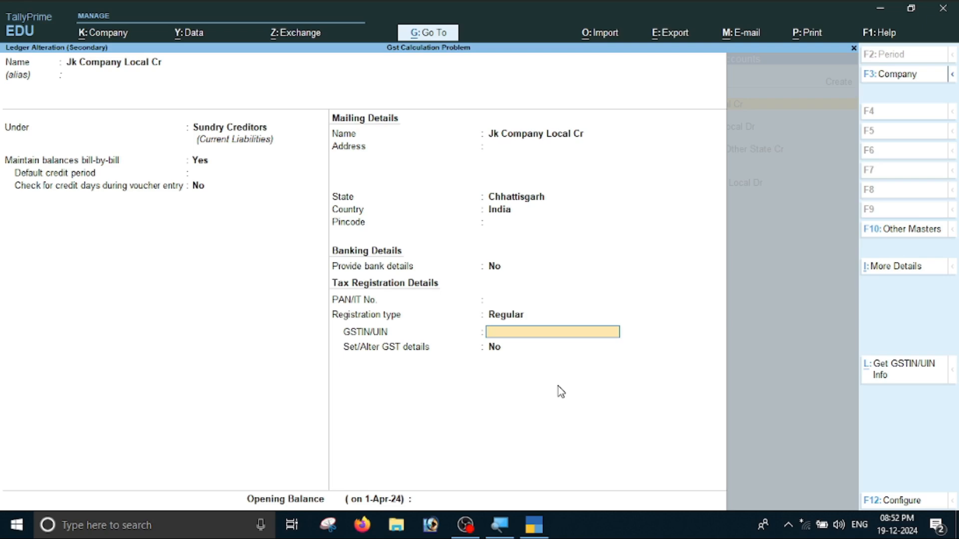
text(FCHGHJG146464)
key(Return)
key(Return)
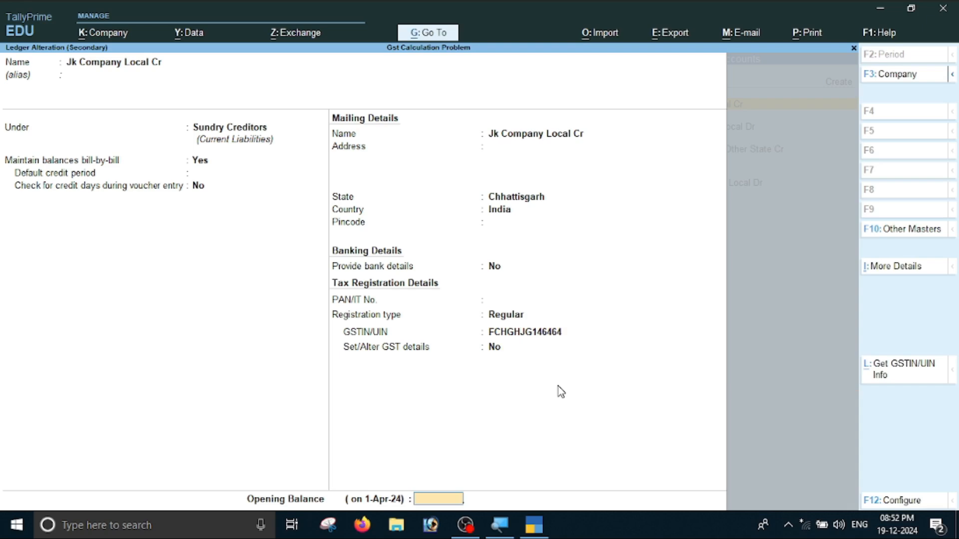
key(Return)
key(Return)
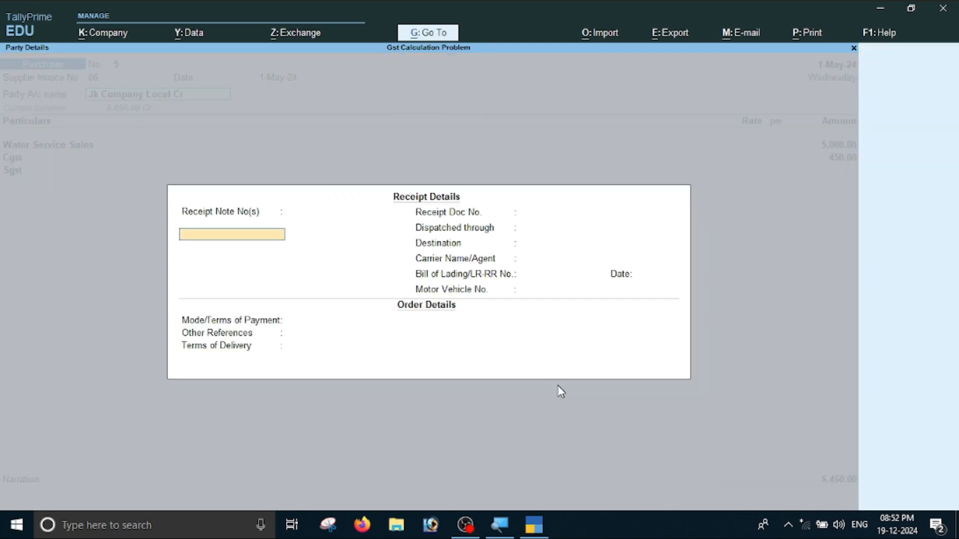
Accept voucher no. 5's party with blank receipt, order and GSTIN details, and return to the Water Service Sales ledger line.
key(Return)
key(Return)
key(Return)
key(Return)
key(Return)
key(Return)
key(Return)
key(Return)
key(Return)
key(Return)
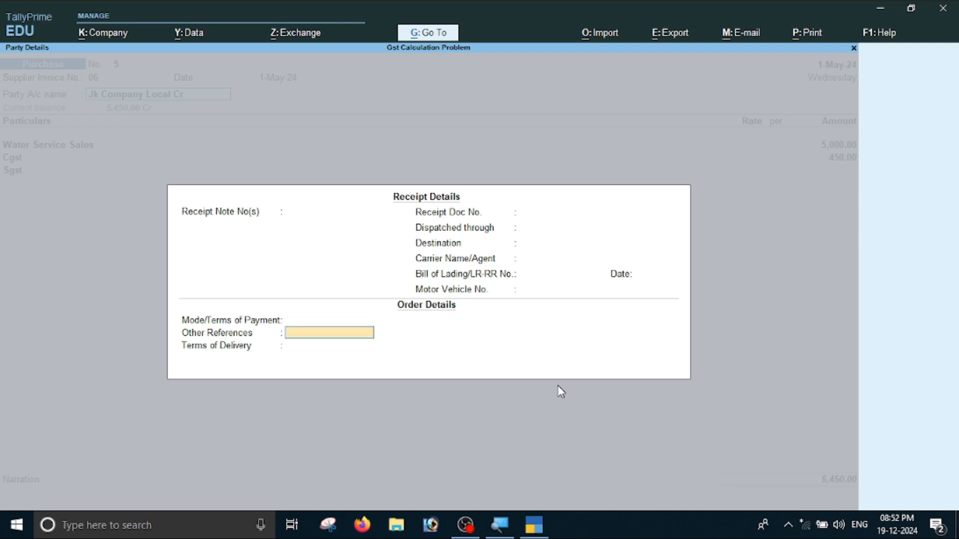
key(Return)
key(Return)
key(Return)
key(Return)
key(Return)
key(Return)
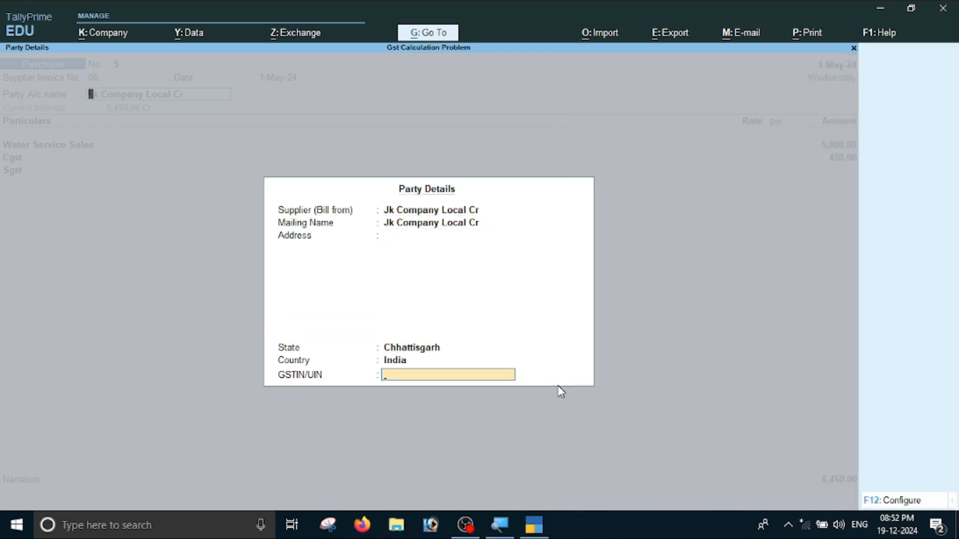
key(Return)
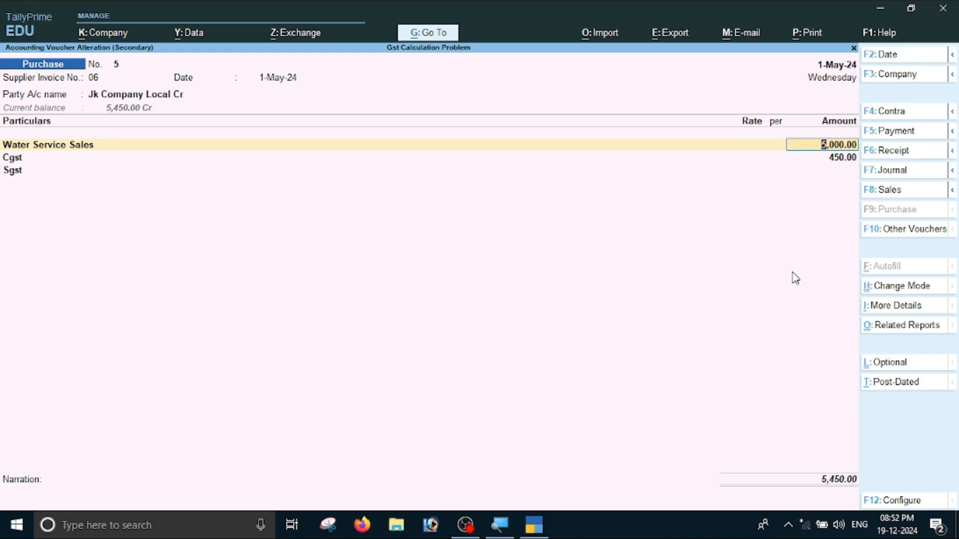
key(BackSpace)
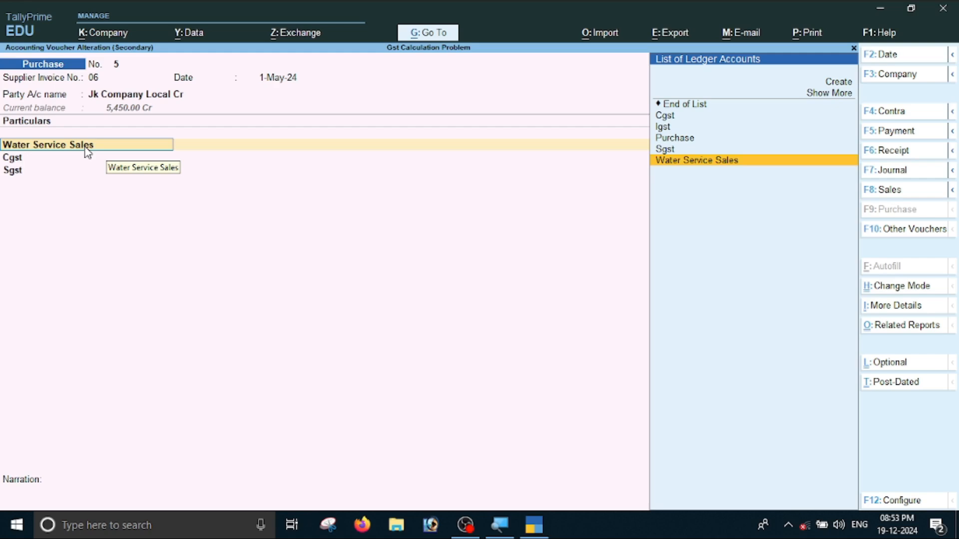
Open the Water Service Sales ledger from its line in voucher no. 5 and rename it Water Service Purchase.
key(ctrl+Return)
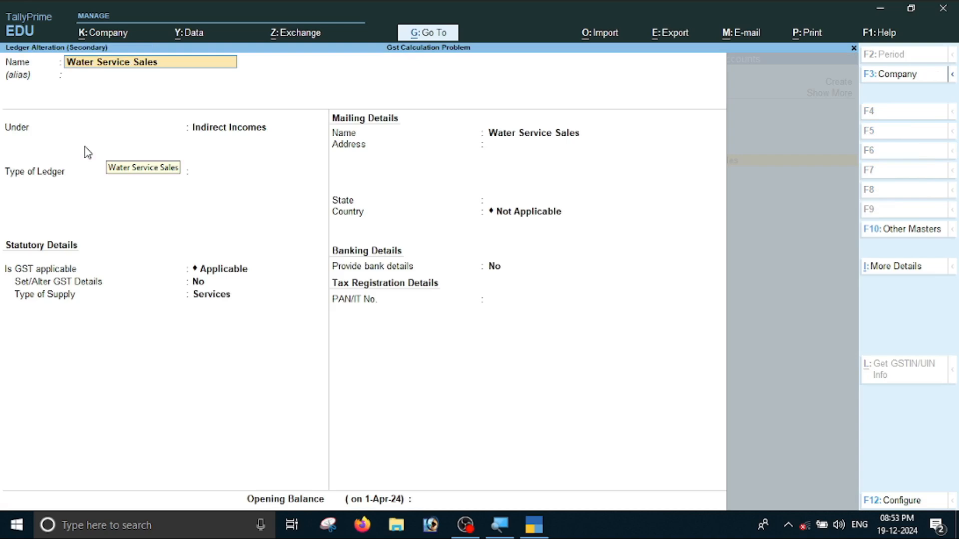
key(Delete)
key(Delete)
key(BackSpace)
key(BackSpace)
key(BackSpace)
key(BackSpace)
text(s)
key(BackSpace)
text(Purchase)
key(Return)
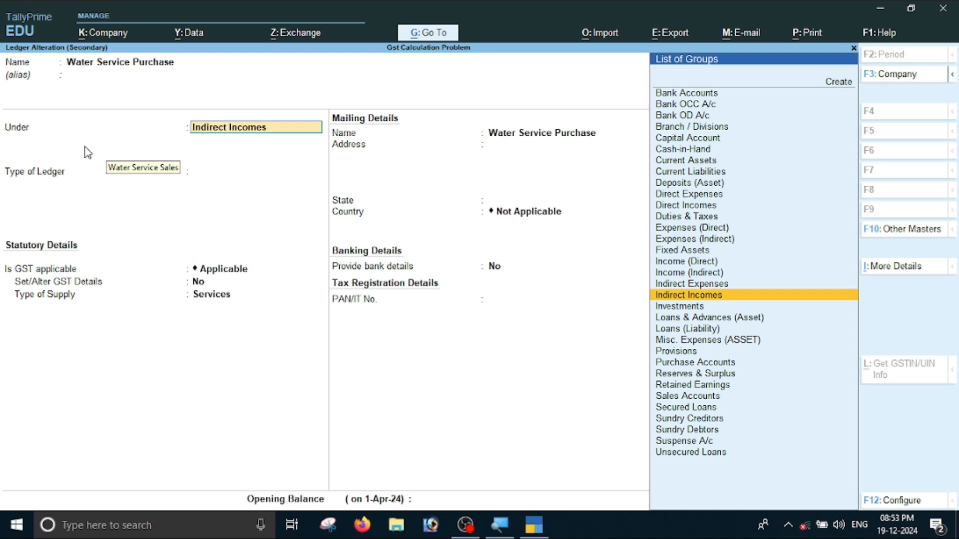
Move the Water Service Purchase ledger to the Indirect Expenses group.
text(I)
key(Down)
key(Down)
key(Down)
key(Down)
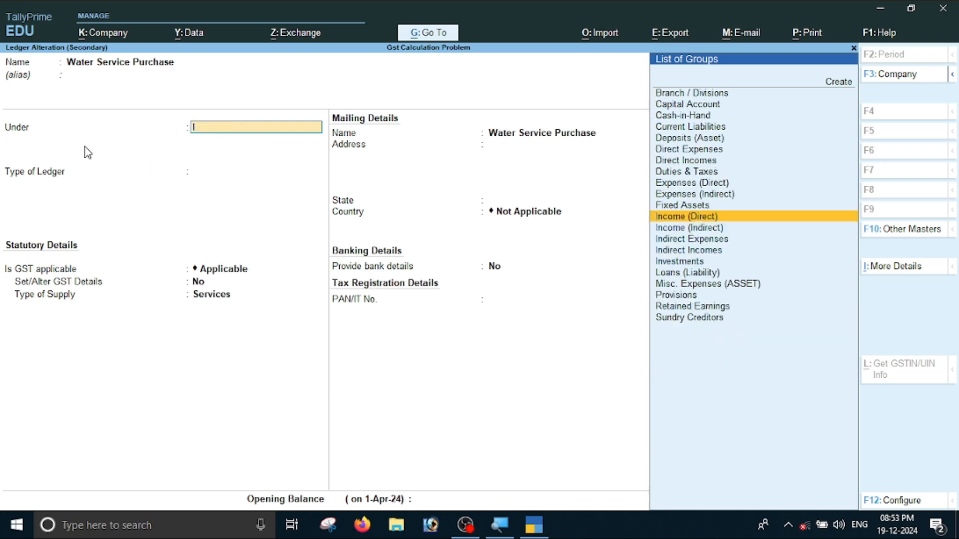
key(Up)
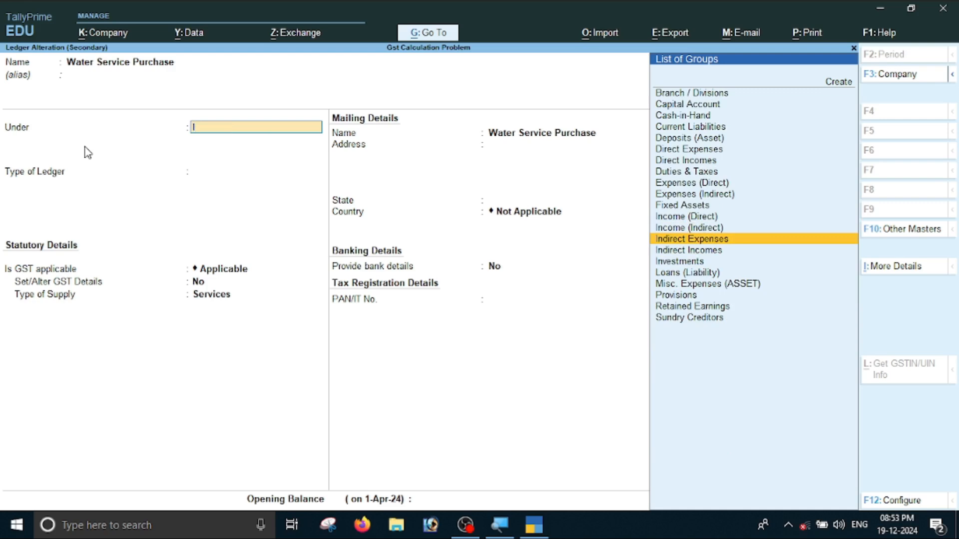
key(Return)
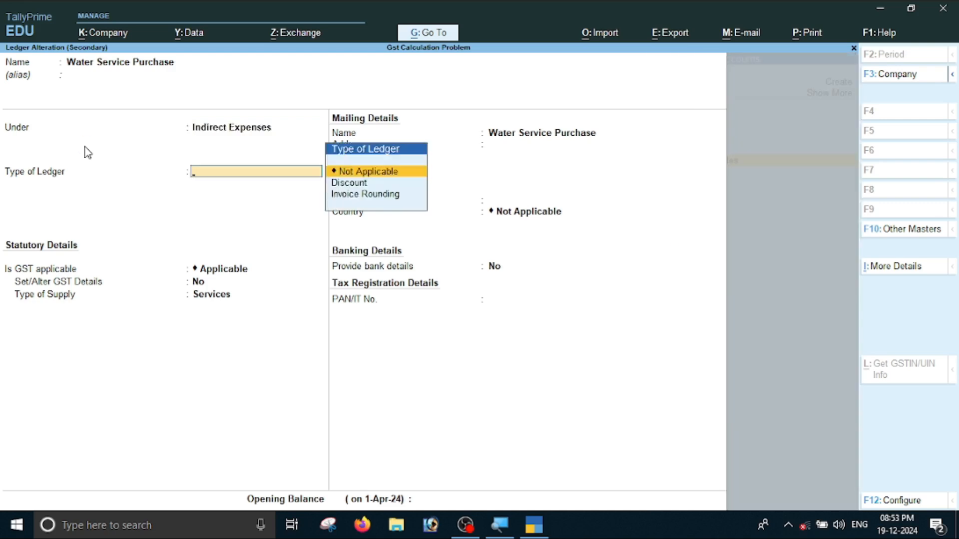
Set the ledger type to Not Applicable, keep GST Applicable with the Services supply type, and save the ledger.
key(Return)
key(Return)
key(Return)
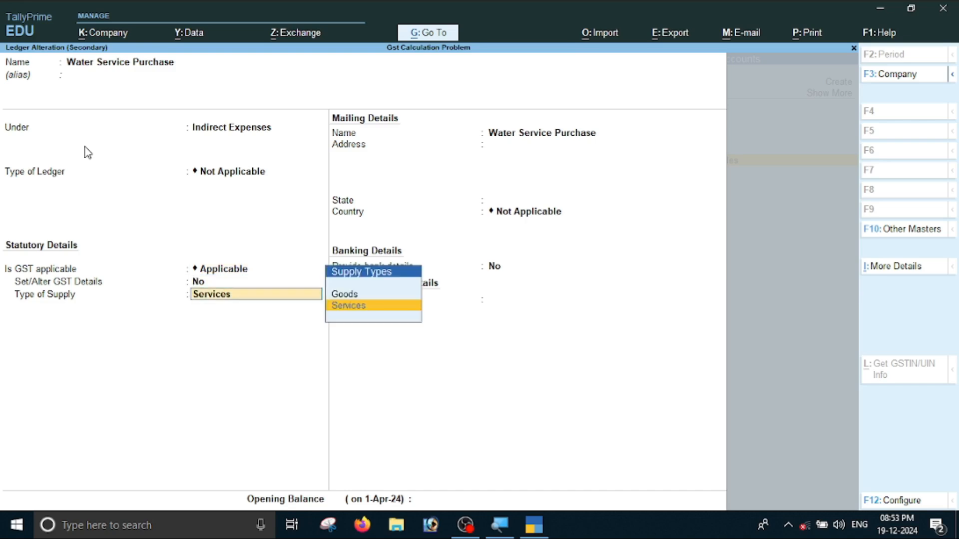
key(Return)
key(Return)
key(Return)
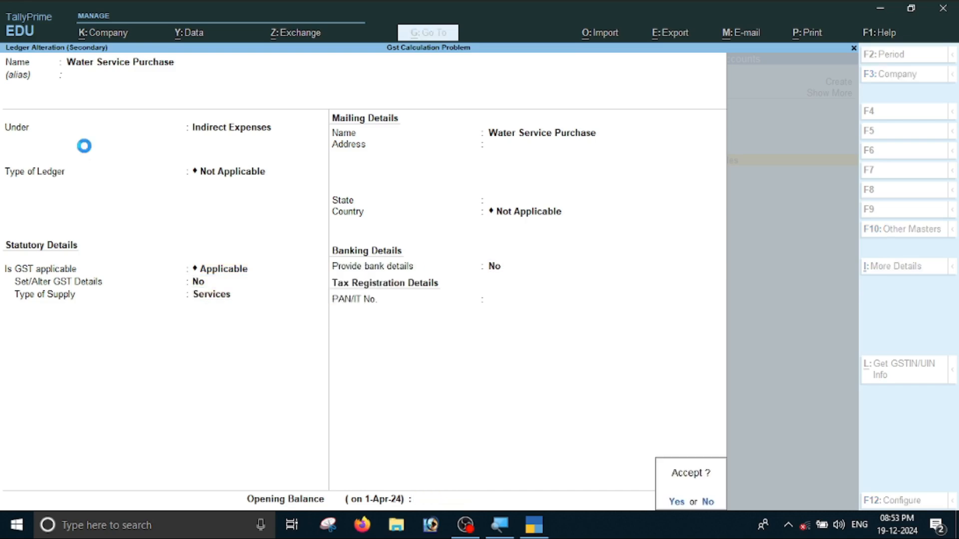
key(Return)
Go through the Water Service Purchase and Cgst lines, save purchase voucher no. 5 and return to the Gateway of Tally.
key(Return)
key(Return)
key(Return)
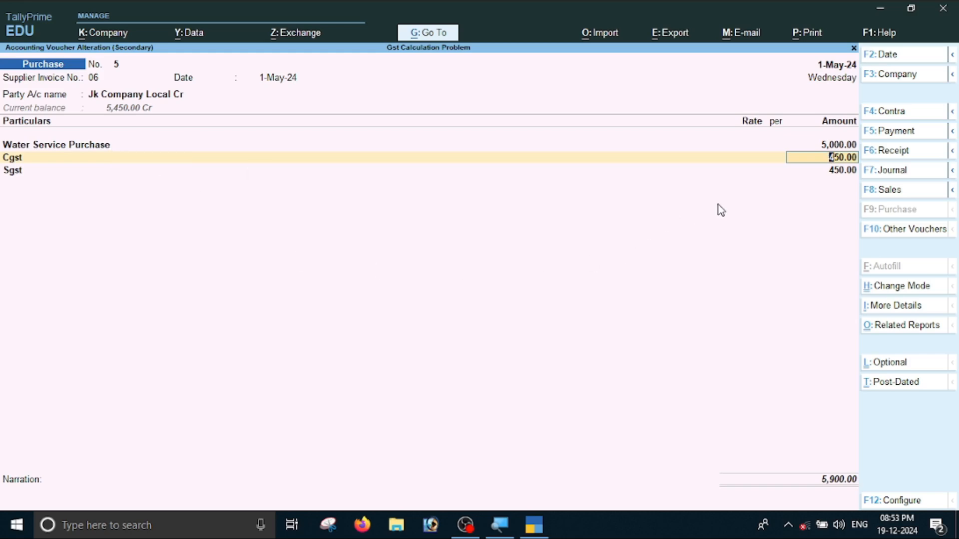
key(ctrl+a)
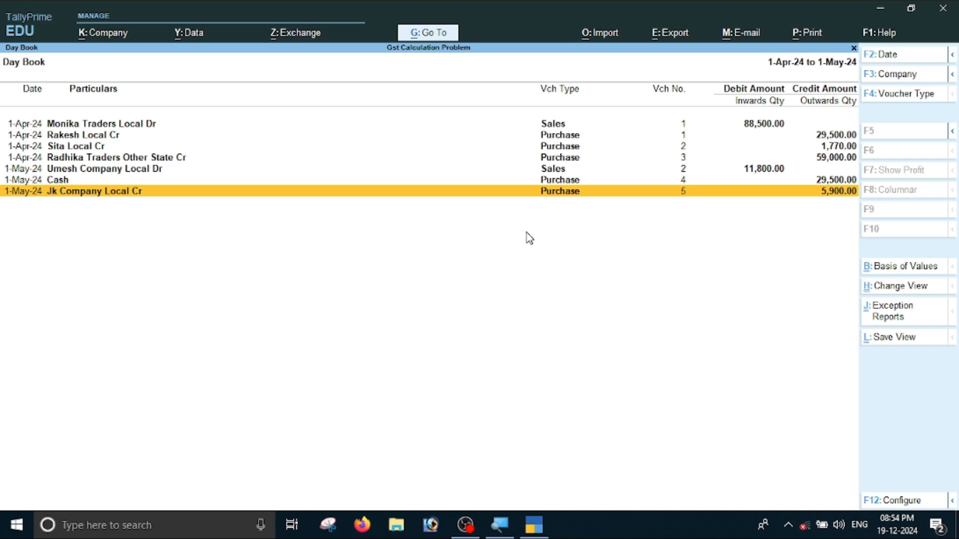
key(Escape)
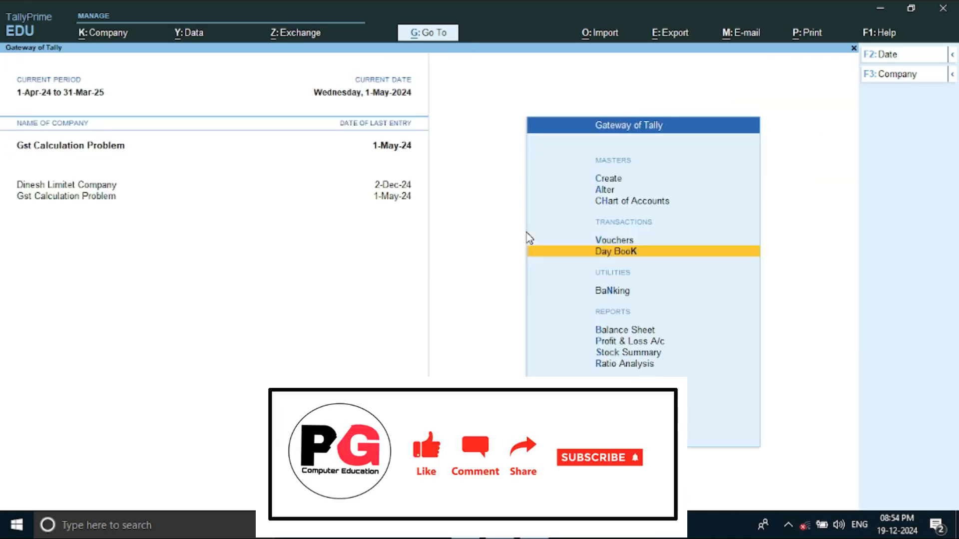